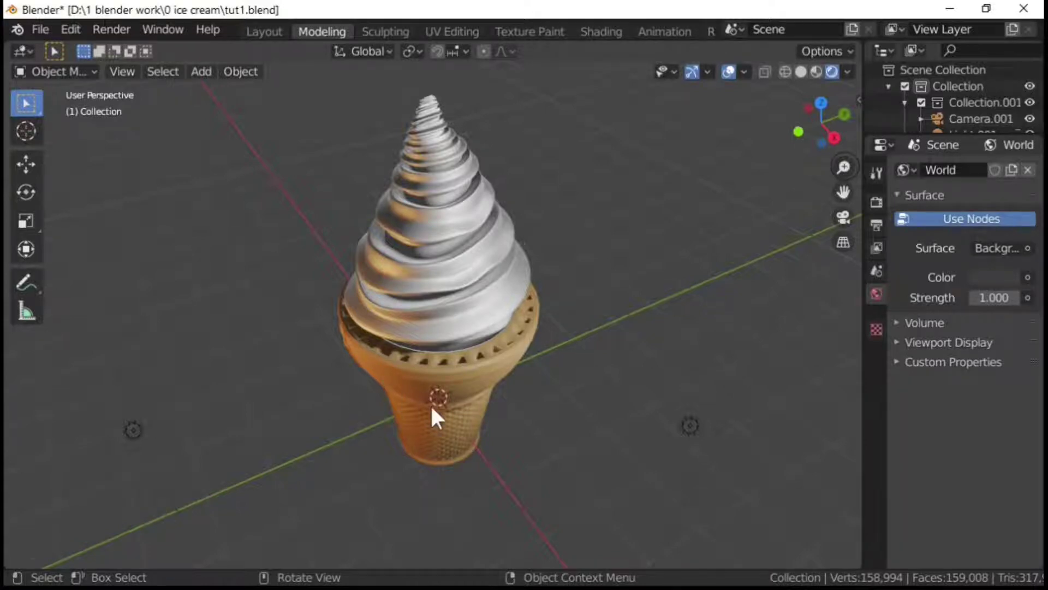
Step: Examine the ice cream swirl and waffle cone model from several angles and distances
{"action": "middle_click_drag", "start_coordinate": [433, 409], "coordinate": [415, 425]}
{"action": "scroll", "coordinate": [408, 409], "scroll_direction": "up", "scroll_amount": 3}
{"action": "scroll", "coordinate": [387, 438], "scroll_direction": "down", "scroll_amount": 3}
{"action": "middle_click_drag", "start_coordinate": [449, 475], "coordinate": [264, 343]}
{"action": "scroll", "coordinate": [465, 460], "scroll_direction": "down", "scroll_amount": 2}
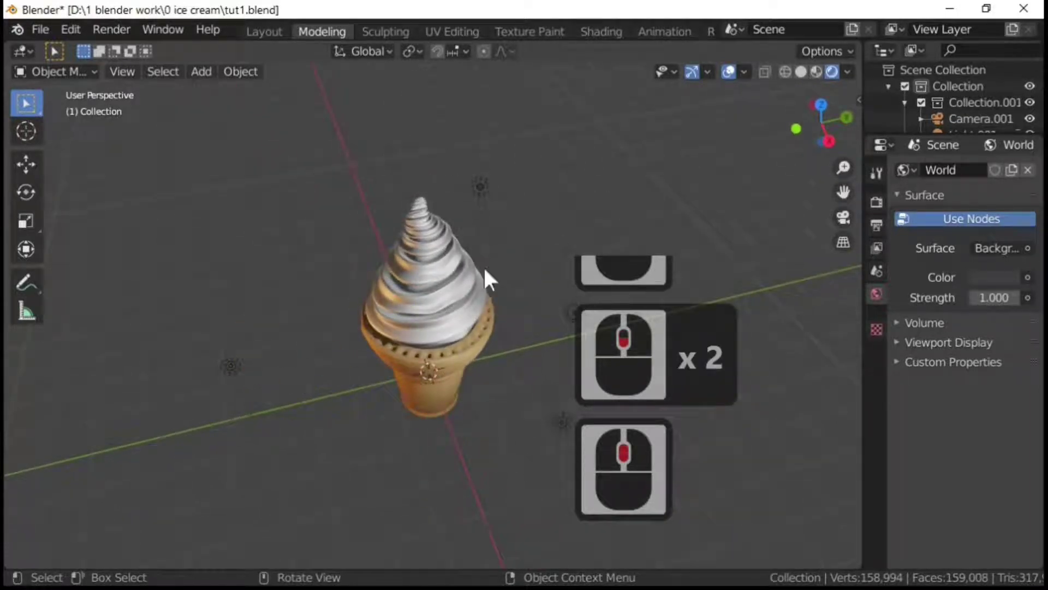
{"action": "middle_click_drag", "start_coordinate": [319, 364], "coordinate": [411, 443]}
{"action": "scroll", "coordinate": [410, 402], "scroll_direction": "up", "scroll_amount": 3}
{"action": "scroll", "coordinate": [421, 366], "scroll_direction": "up", "scroll_amount": 6}
{"action": "scroll", "coordinate": [405, 432], "scroll_direction": "down", "scroll_amount": 4}
{"action": "scroll", "coordinate": [411, 444], "scroll_direction": "down", "scroll_amount": 3}
Step: Rename the ice cream swirl object as ICECREAM
{"action": "left_click", "coordinate": [460, 339]}
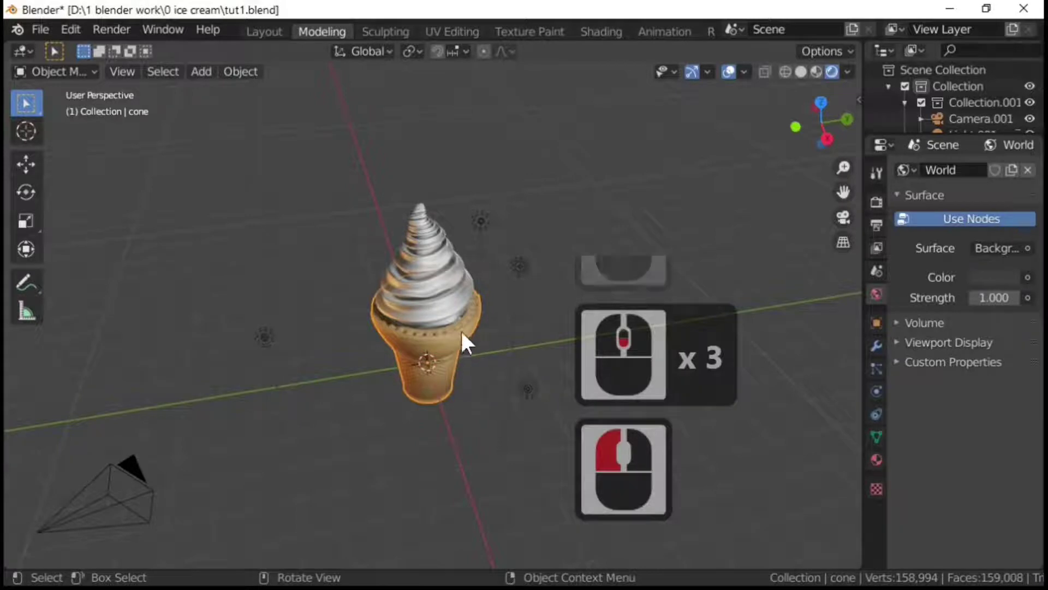
{"action": "scroll", "coordinate": [937, 119], "scroll_direction": "down", "scroll_amount": 4}
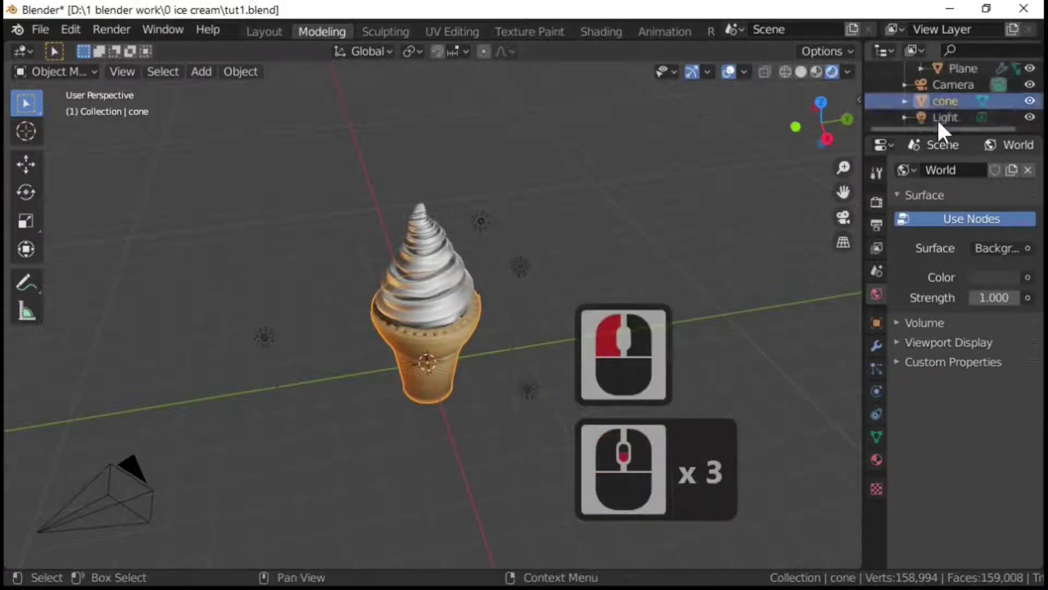
{"action": "left_click", "coordinate": [447, 286]}
{"action": "scroll", "coordinate": [946, 106], "scroll_direction": "up", "scroll_amount": 1}
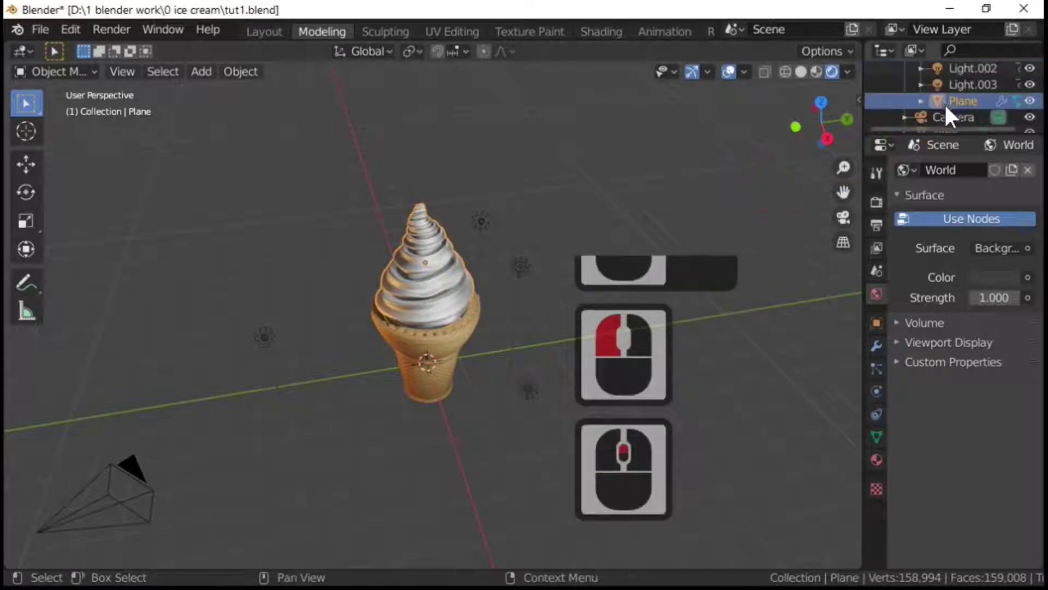
{"action": "double_click", "coordinate": [946, 101]}
{"action": "type", "text": "I"}
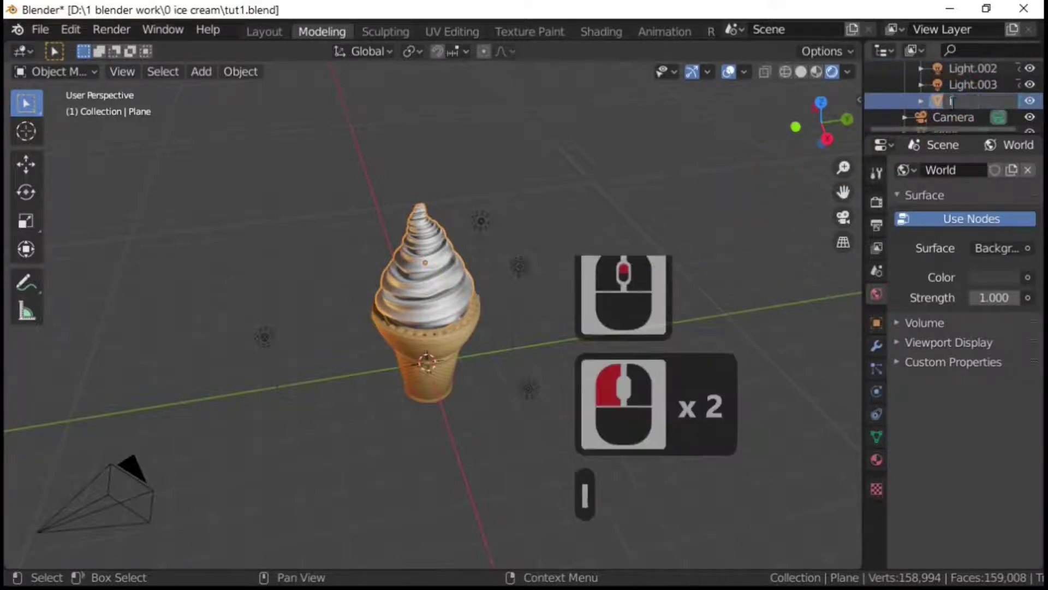
{"action": "type", "text": "CECREAM"}
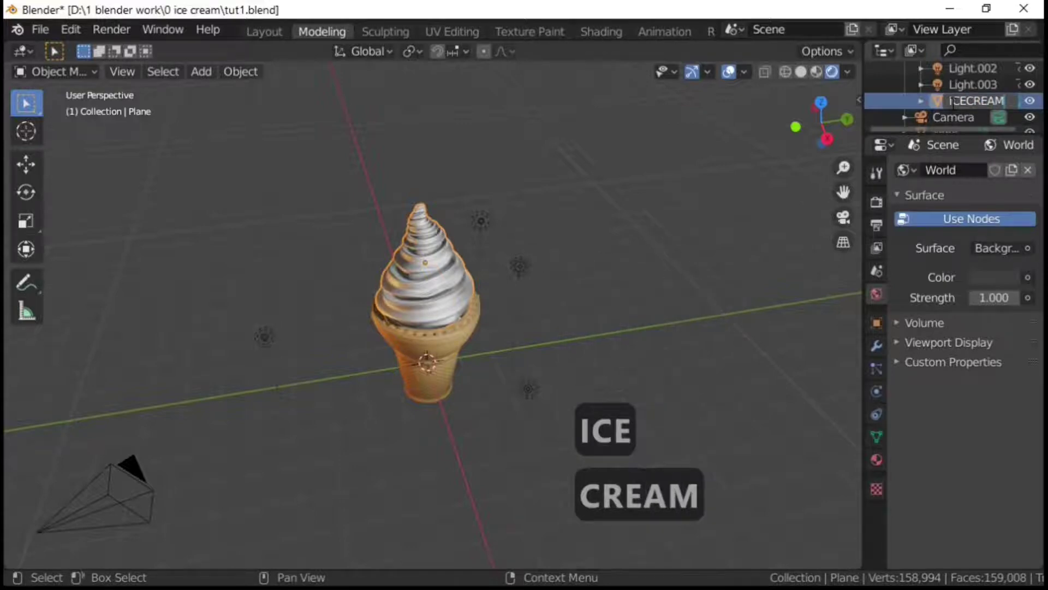
{"action": "left_click", "coordinate": [675, 261]}
{"action": "key", "text": "Caps_Lock"}
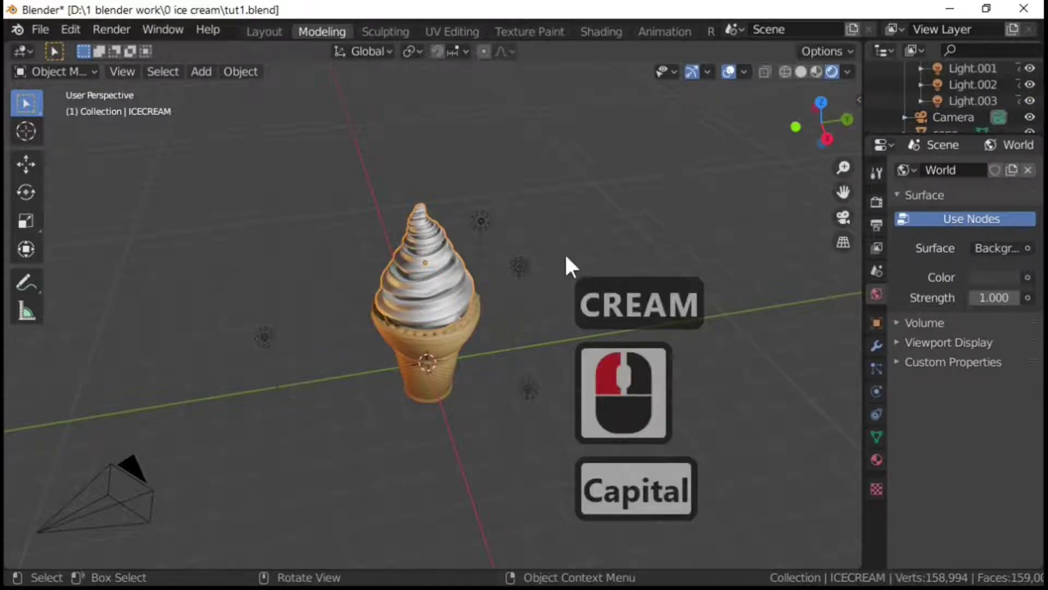
Step: Hide the waffle cone so that only the ice cream swirl is shown
{"action": "mouse_move", "coordinate": [566, 264]}
{"action": "middle_mouse_down"}
{"action": "mouse_move", "coordinate": [543, 244]}
{"action": "mouse_move", "coordinate": [585, 258]}
{"action": "mouse_move", "coordinate": [561, 274]}
{"action": "middle_mouse_up"}
{"action": "scroll", "coordinate": [573, 267], "scroll_direction": "up", "scroll_amount": 4}
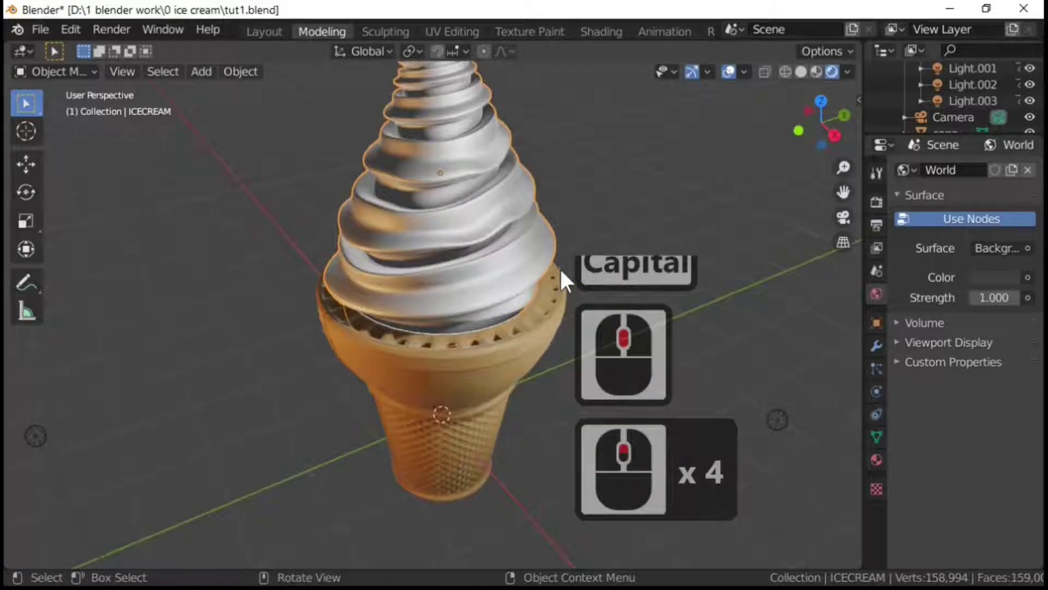
{"action": "left_click", "coordinate": [484, 372]}
{"action": "scroll", "coordinate": [513, 373], "scroll_direction": "down", "scroll_amount": 3}
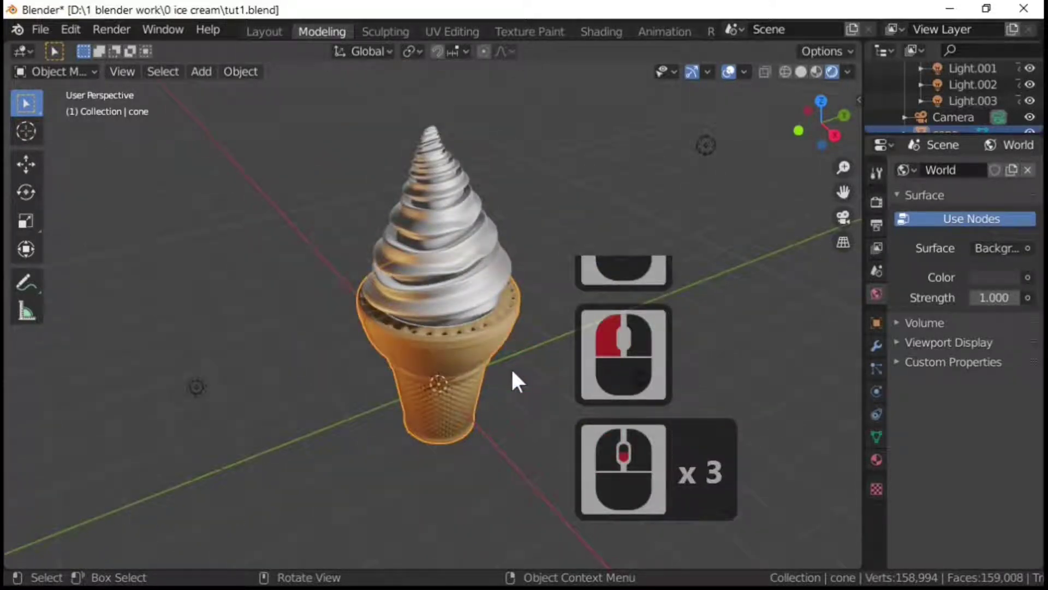
{"action": "key", "text": "h"}
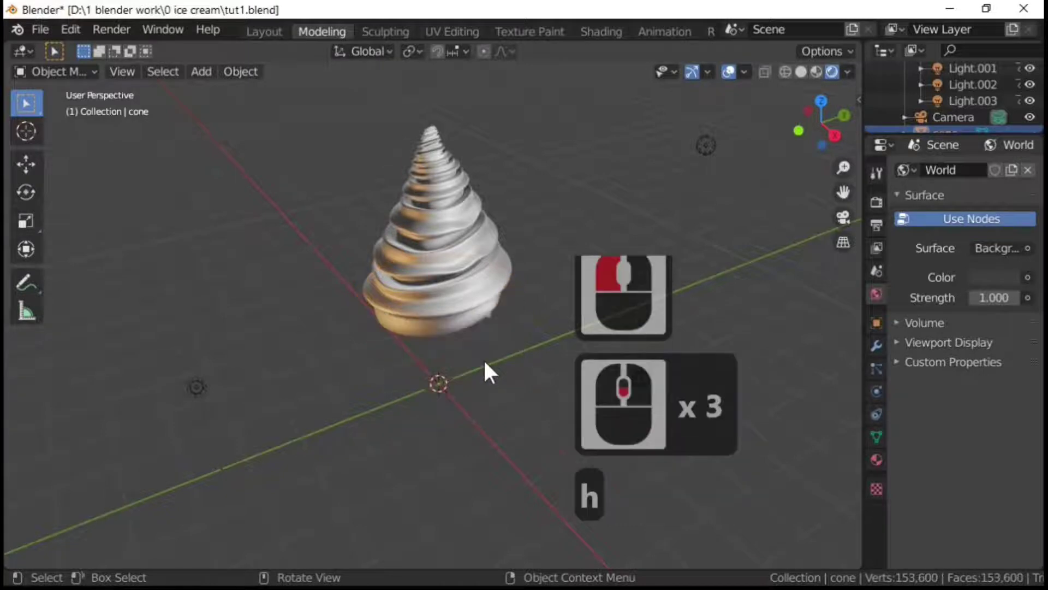
Step: Inspect the ice cream swirl from the side and above, and hide it to leave the scene empty
{"action": "left_click", "coordinate": [451, 309]}
{"action": "mouse_move", "coordinate": [451, 308]}
{"action": "middle_mouse_down"}
{"action": "mouse_move", "coordinate": [420, 305]}
{"action": "mouse_move", "coordinate": [398, 341]}
{"action": "mouse_move", "coordinate": [408, 343]}
{"action": "mouse_move", "coordinate": [375, 320]}
{"action": "mouse_move", "coordinate": [439, 339]}
{"action": "mouse_move", "coordinate": [461, 309]}
{"action": "middle_mouse_up"}
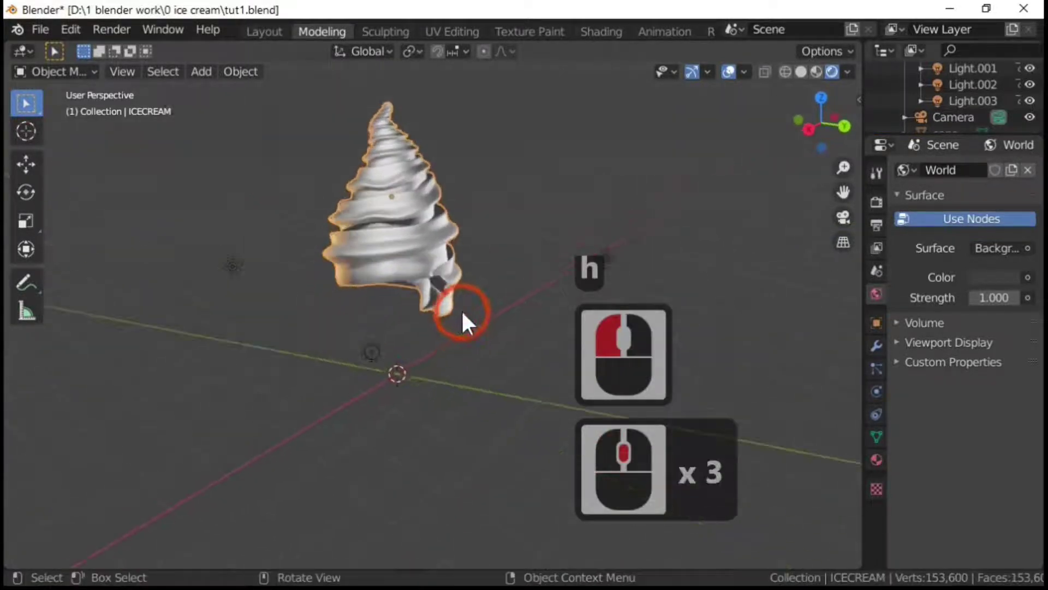
{"action": "scroll", "coordinate": [461, 310], "scroll_direction": "up", "scroll_amount": 5}
{"action": "middle_click_drag", "start_coordinate": [423, 227], "coordinate": [467, 408]}
{"action": "left_click", "coordinate": [418, 293]}
{"action": "scroll", "coordinate": [463, 369], "scroll_direction": "down", "scroll_amount": 3}
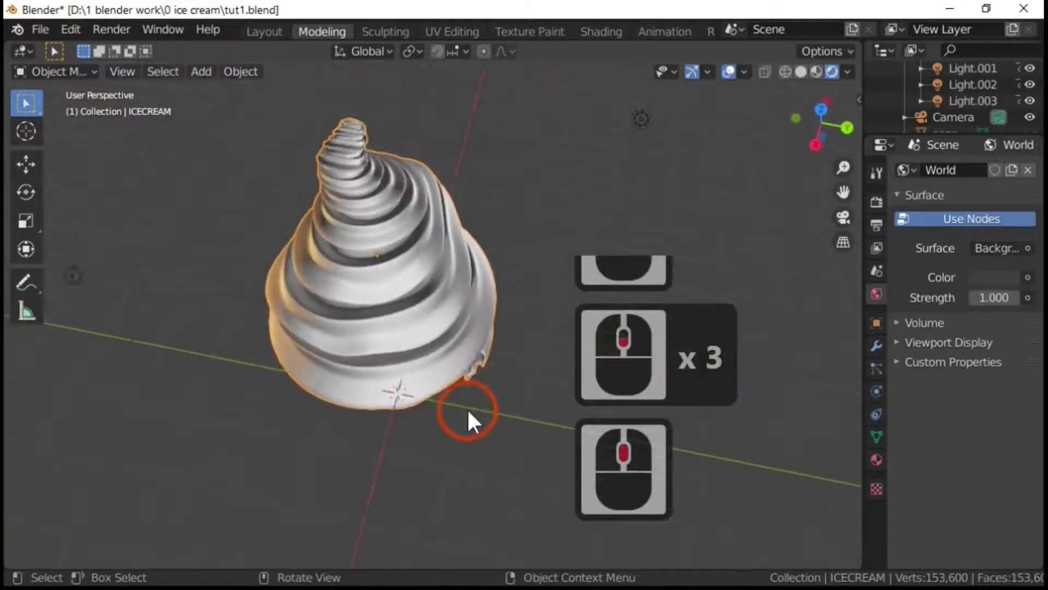
{"action": "key", "text": "h"}
{"action": "scroll", "coordinate": [493, 337], "scroll_direction": "up", "scroll_amount": 4}
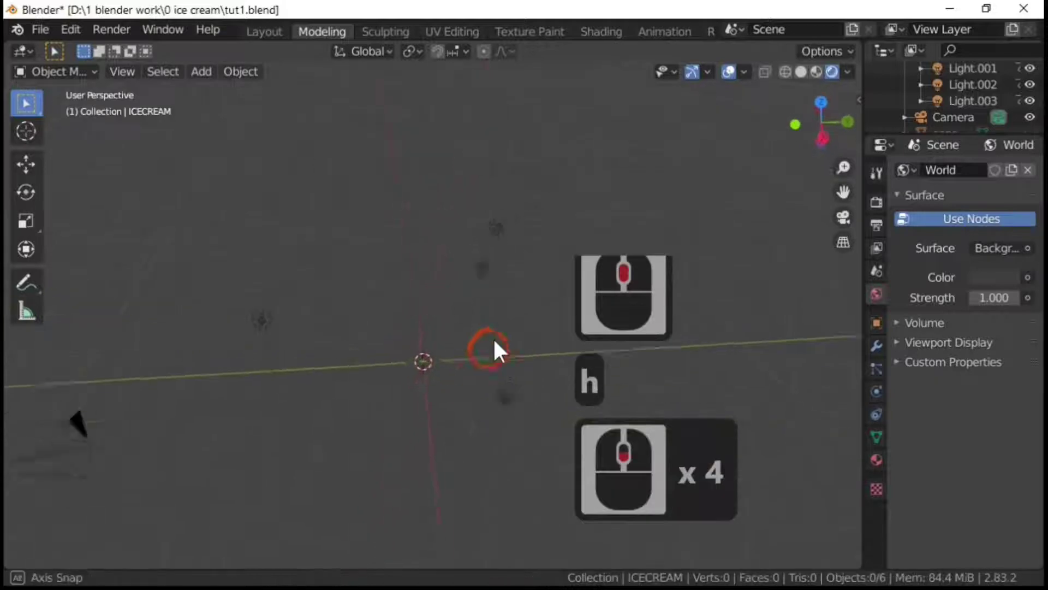
{"action": "middle_click_drag", "start_coordinate": [493, 336], "coordinate": [493, 336]}
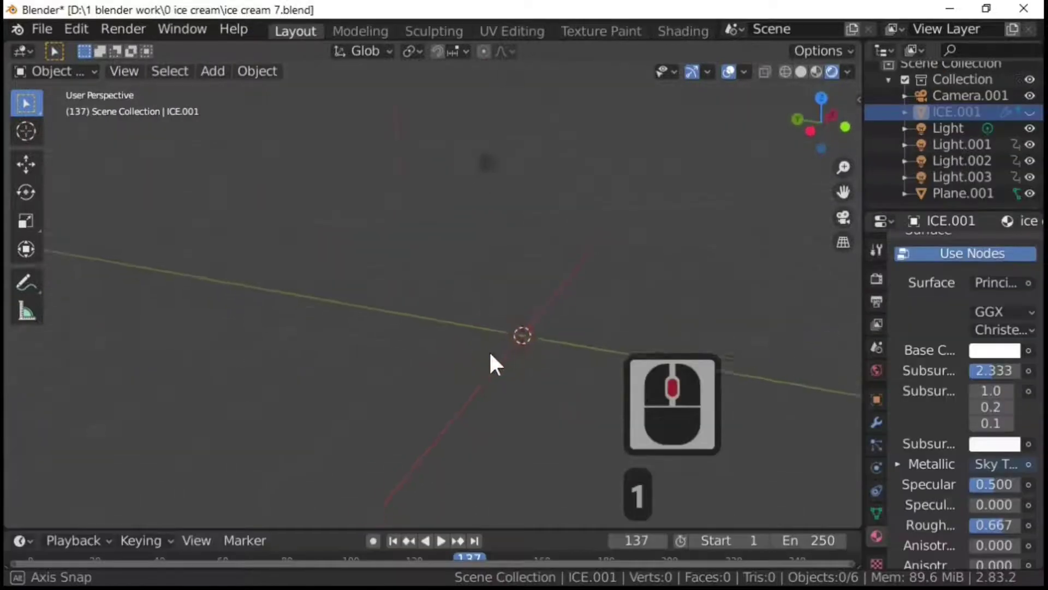
Step: Add a cube mesh at the world origin
{"action": "middle_click_drag", "start_coordinate": [489, 350], "coordinate": [497, 366]}
{"action": "key", "text": "KP_1"}
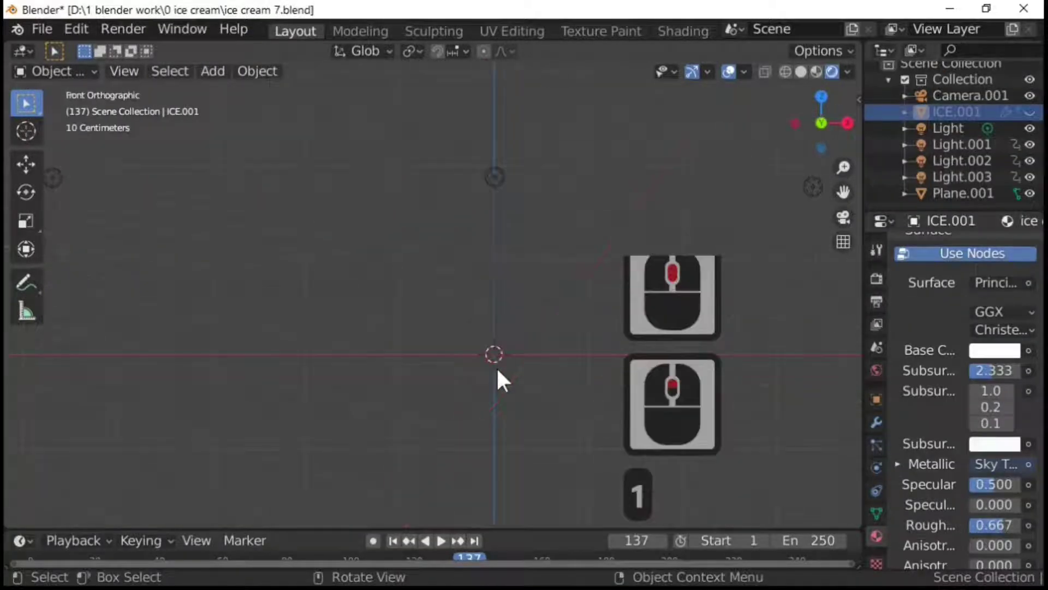
{"action": "left_click", "coordinate": [214, 71]}
{"action": "mouse_move", "coordinate": [243, 90]}
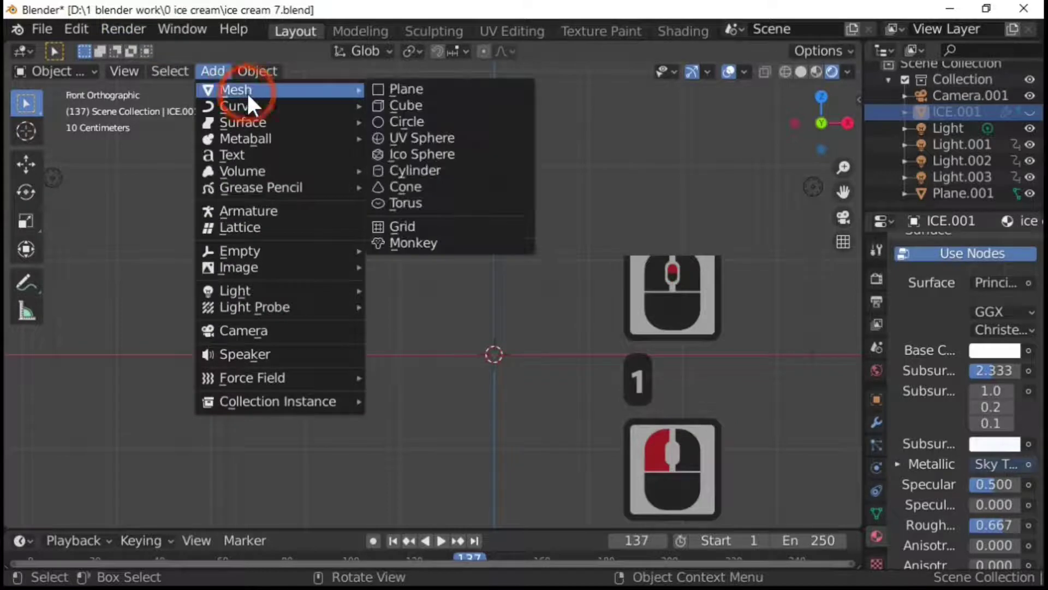
{"action": "left_click", "coordinate": [438, 107]}
{"action": "left_click", "coordinate": [474, 382]}
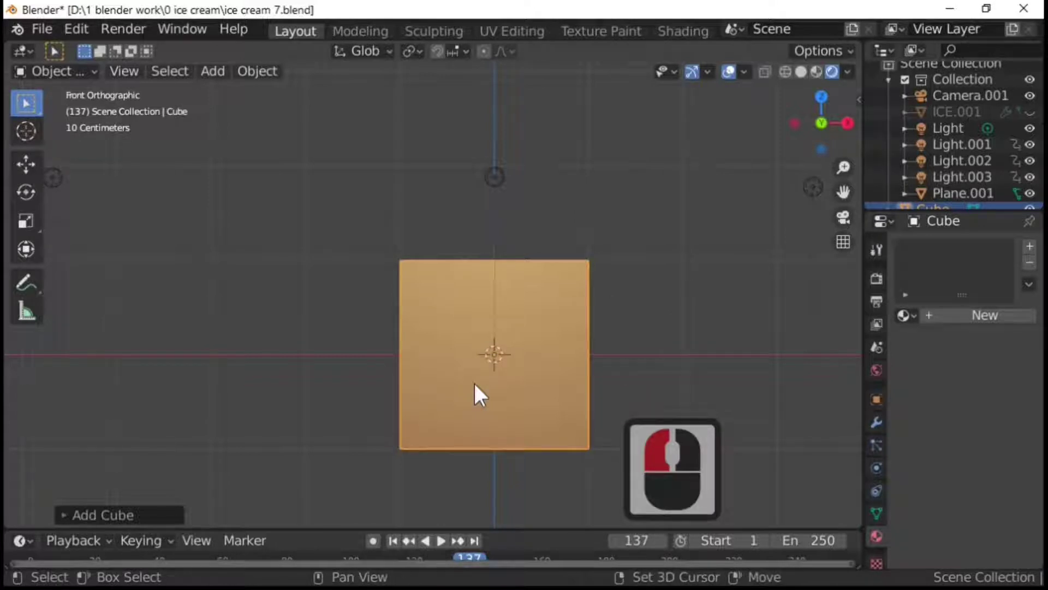
Step: Duplicate the cube and move the copy along the X axis to just beside the original on its negative side
{"action": "key", "text": "Caps_Lock"}
{"action": "key", "text": "shift"}
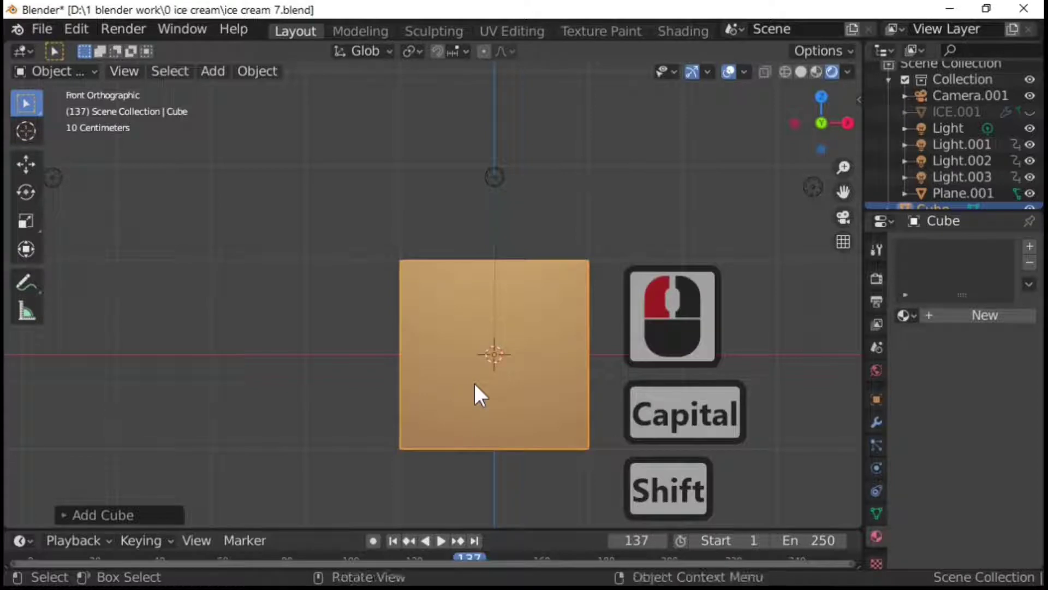
{"action": "key", "text": "shift+d"}
{"action": "key", "text": "g"}
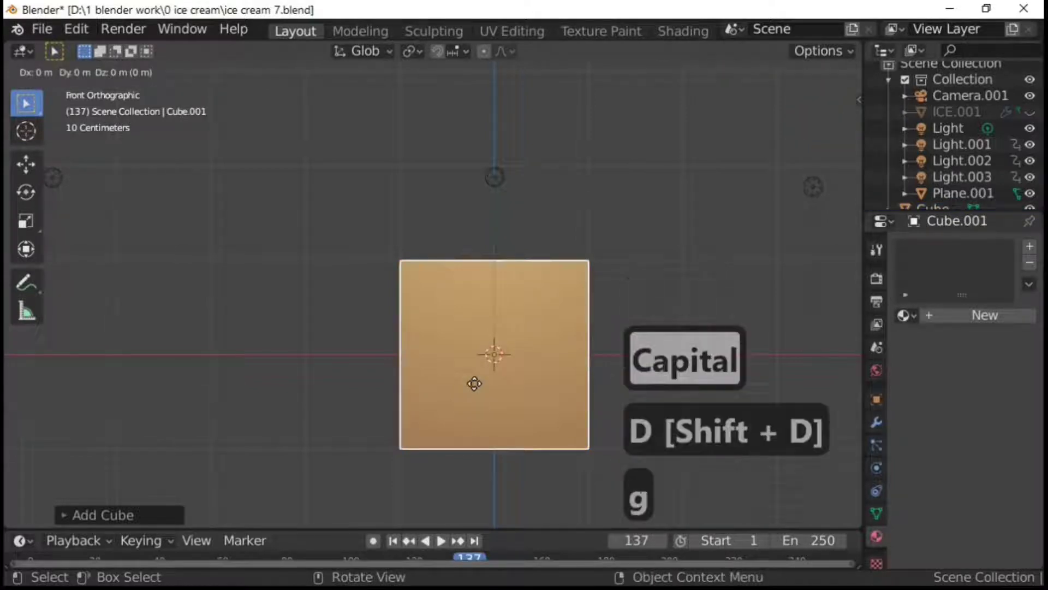
{"action": "key", "text": "x"}
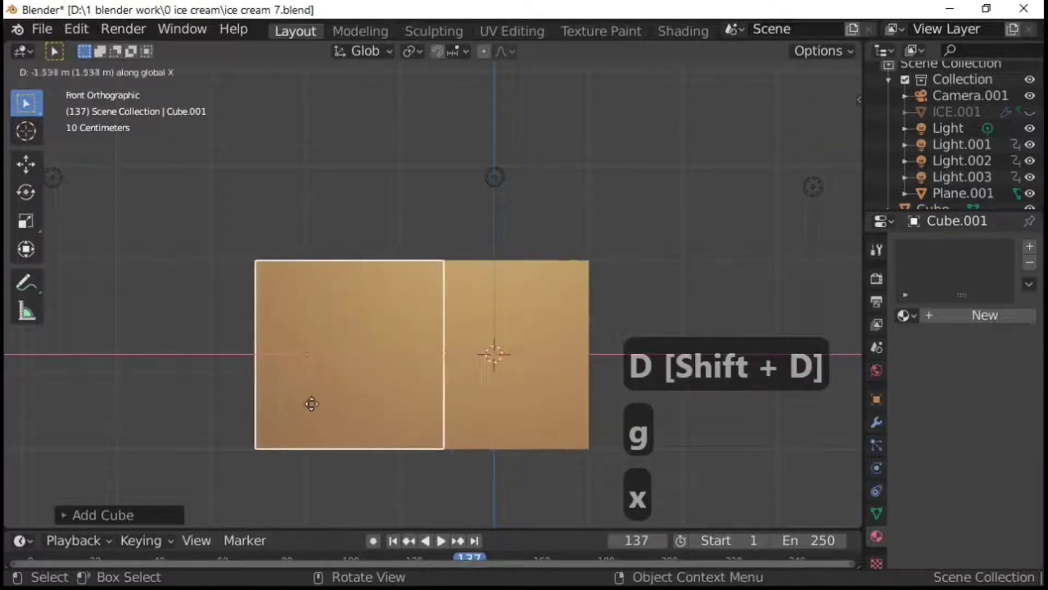
{"action": "left_click", "coordinate": [282, 407]}
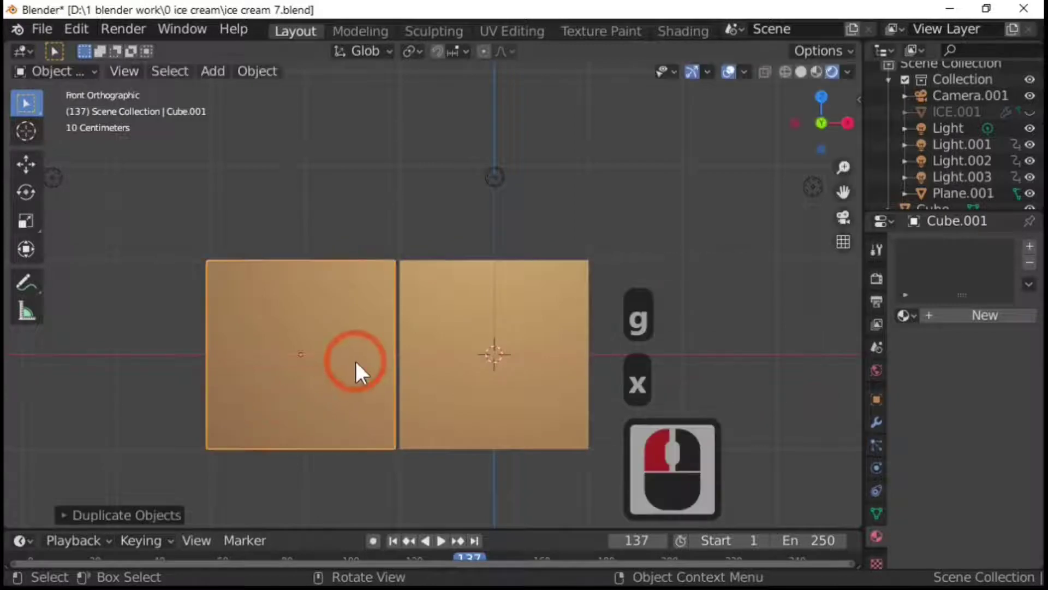
Step: Duplicate the copied cube and move the new one along X to the positive side of the original, forming a row of three
{"action": "key", "text": "shift+d"}
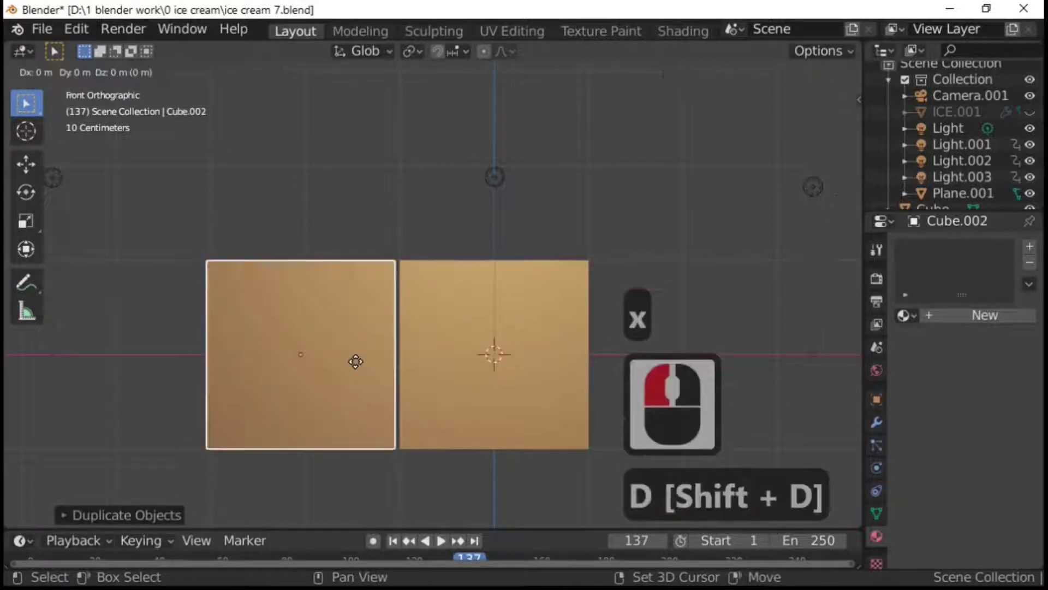
{"action": "key", "text": "g"}
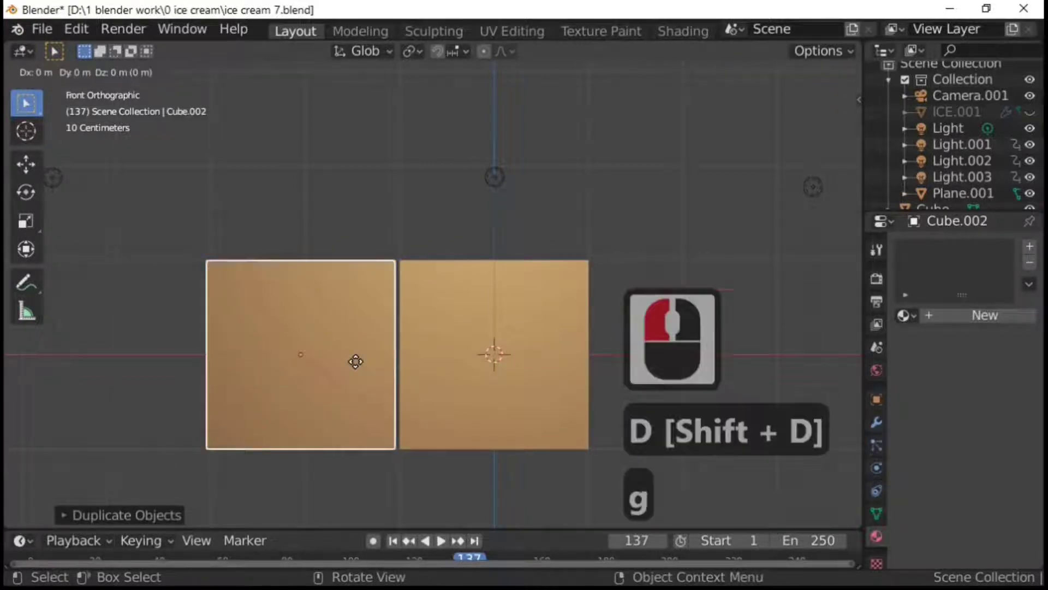
{"action": "key", "text": "x"}
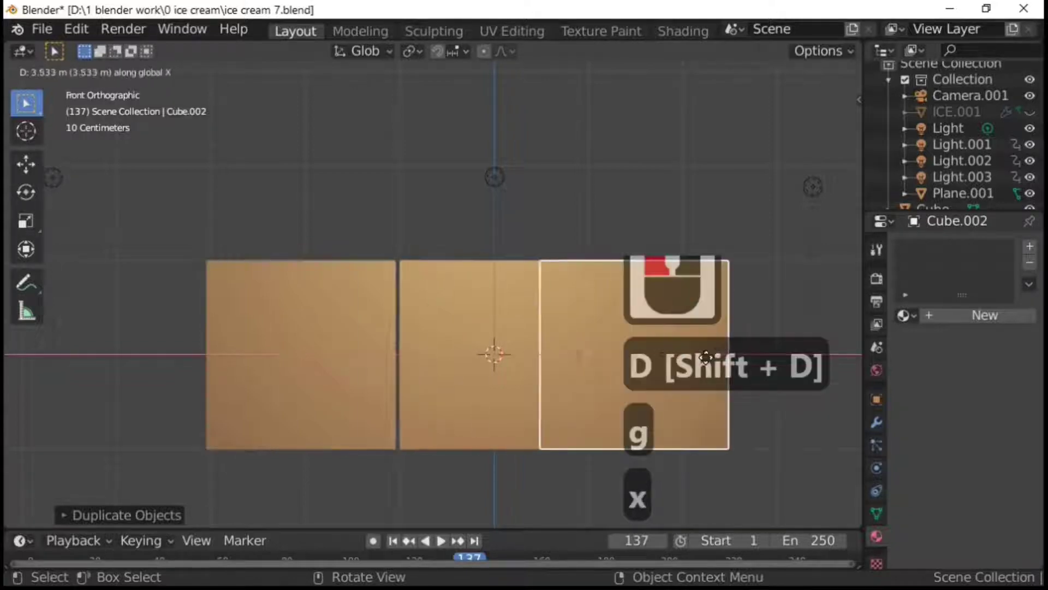
{"action": "left_click", "coordinate": [742, 347]}
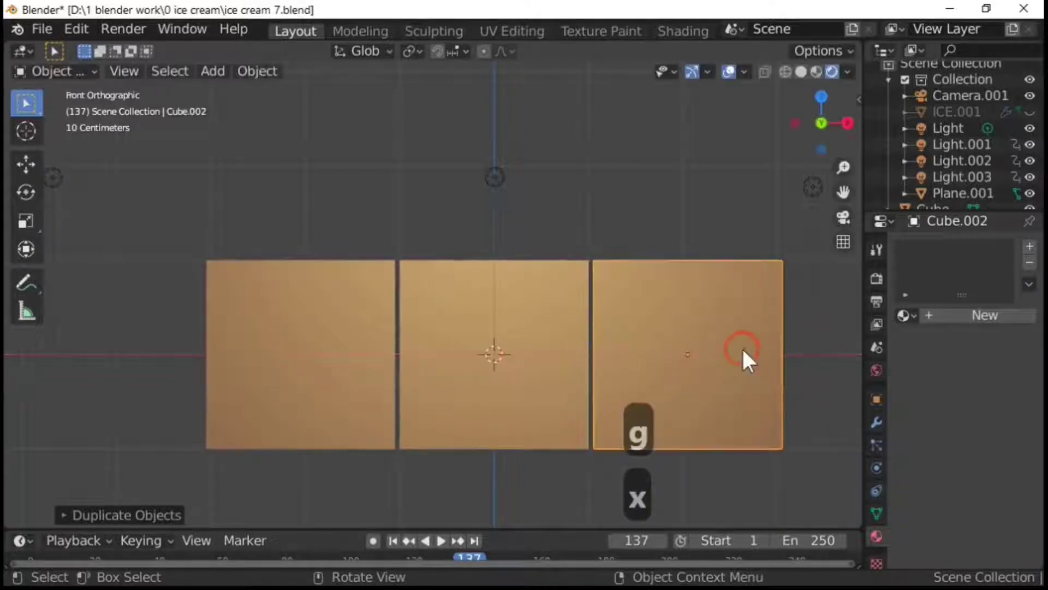
{"action": "middle_click_drag", "start_coordinate": [742, 347], "coordinate": [532, 444]}
{"action": "scroll", "coordinate": [600, 403], "scroll_direction": "down", "scroll_amount": 4}
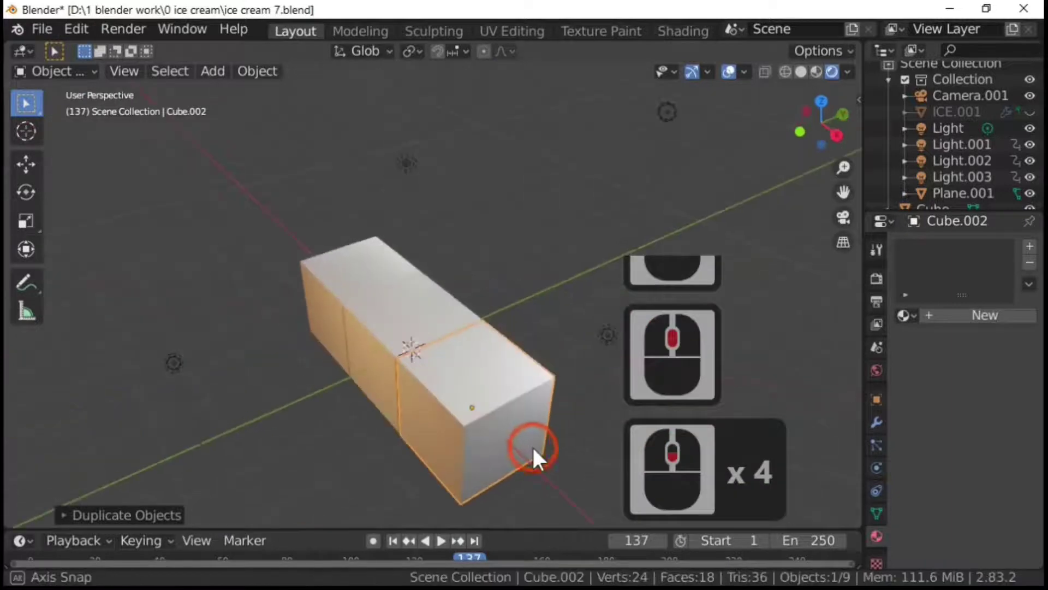
Step: Enable Collision physics on each of the three cubes in the row
{"action": "left_click", "coordinate": [348, 261]}
{"action": "left_click", "coordinate": [348, 261]}
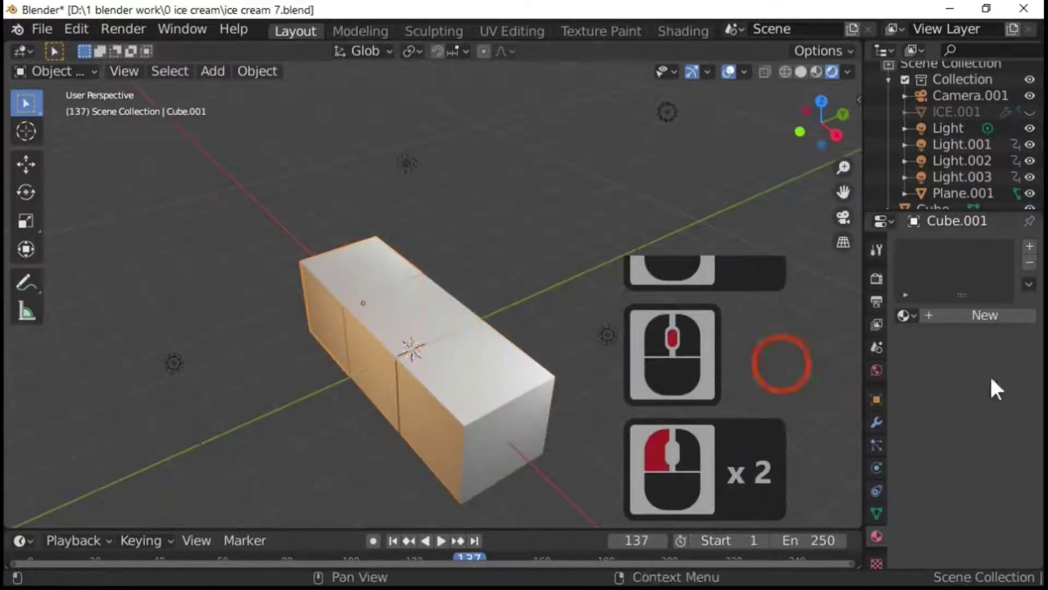
{"action": "left_click", "coordinate": [877, 468]}
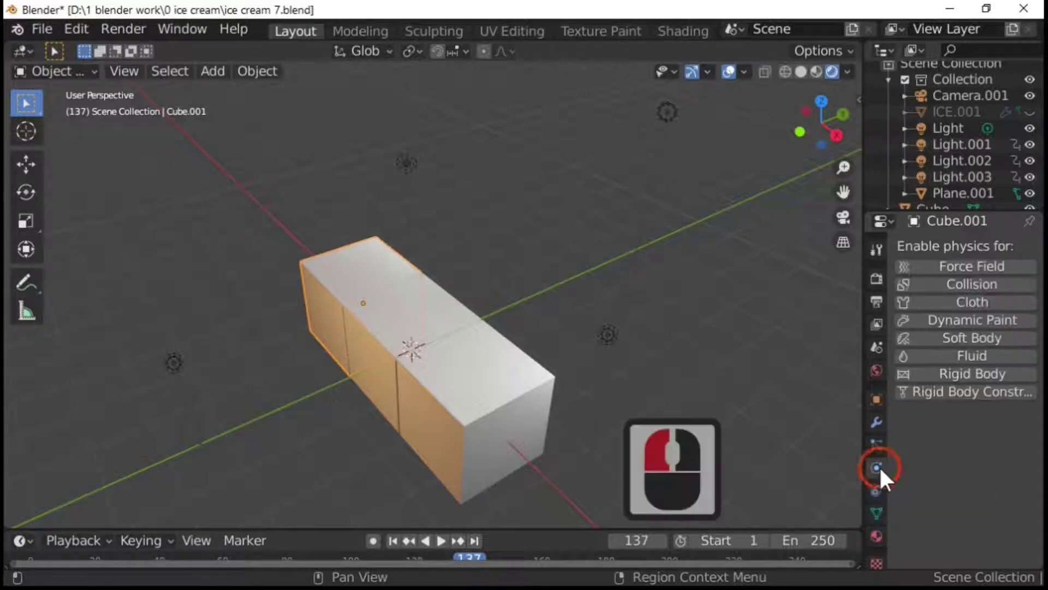
{"action": "left_click", "coordinate": [984, 282]}
{"action": "left_click", "coordinate": [393, 317]}
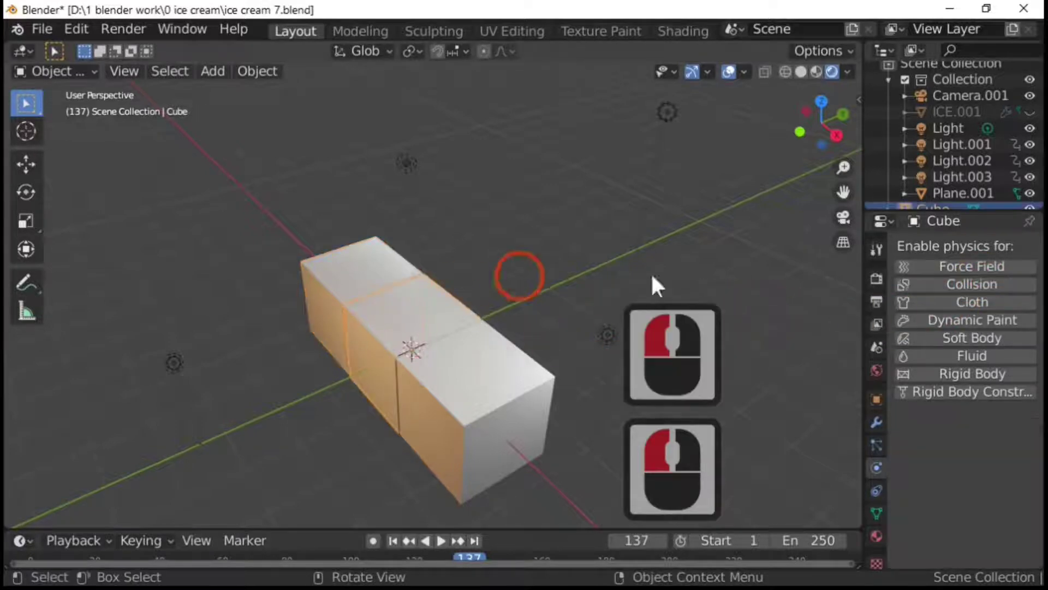
{"action": "left_click", "coordinate": [965, 283]}
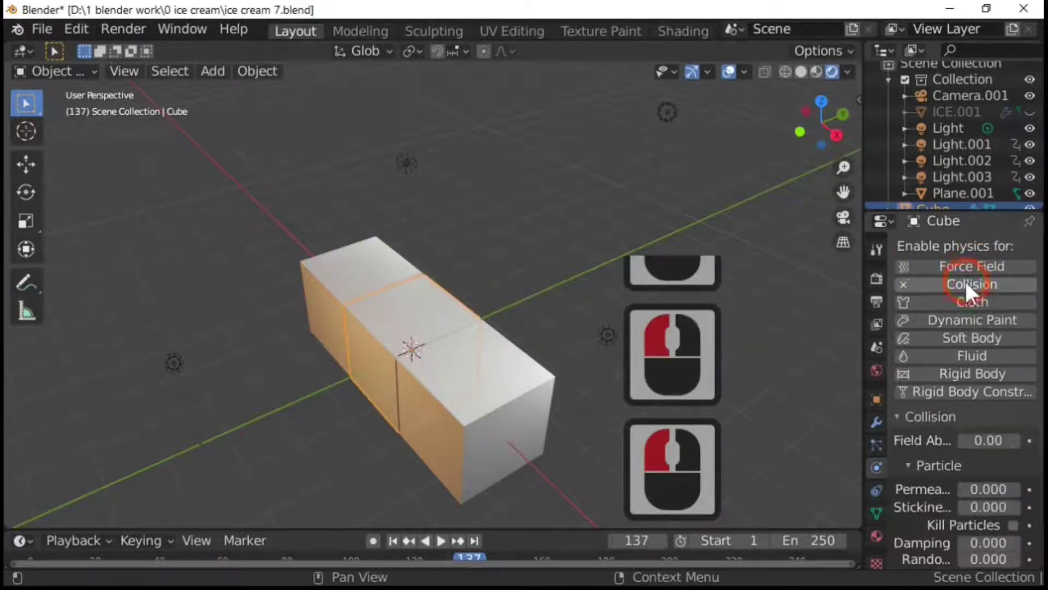
{"action": "left_click", "coordinate": [441, 387]}
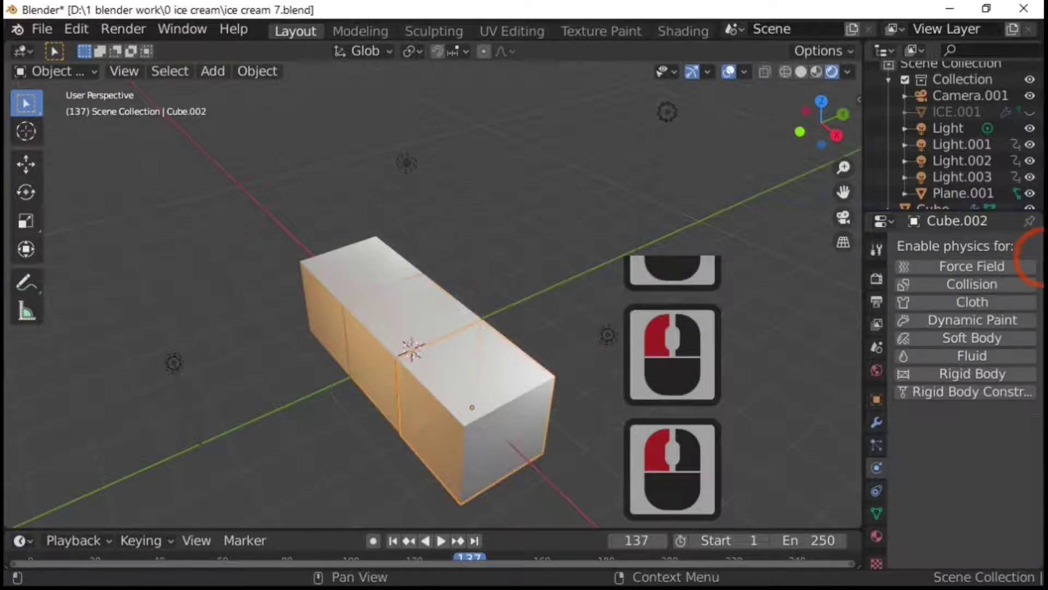
{"action": "left_click", "coordinate": [977, 283]}
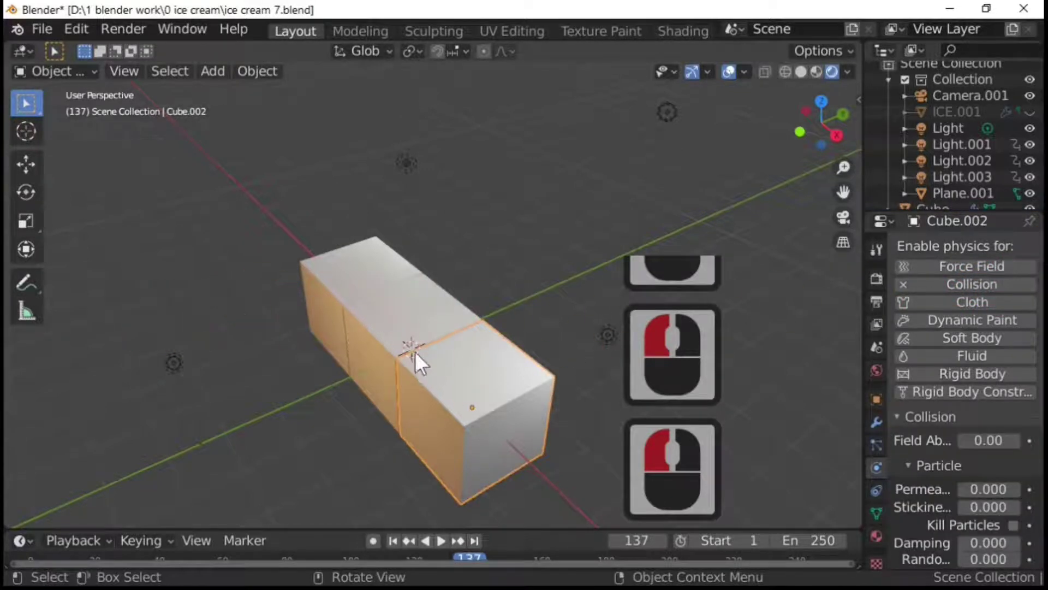
Step: Hide the cube at the negative X end of the row
{"action": "middle_click_drag", "start_coordinate": [415, 352], "coordinate": [468, 372]}
{"action": "left_click", "coordinate": [465, 360]}
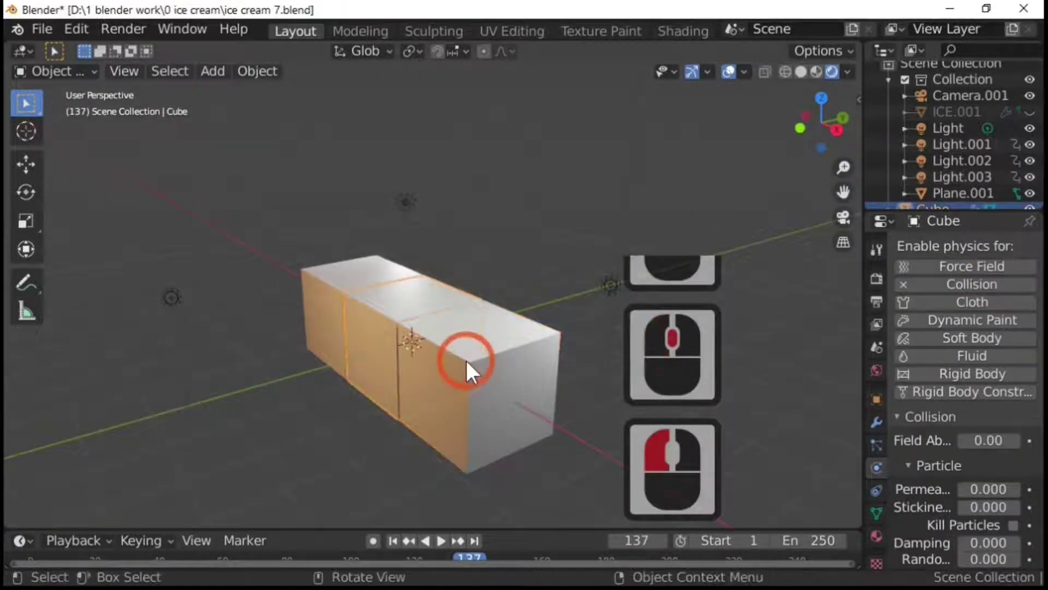
{"action": "left_click", "coordinate": [395, 274]}
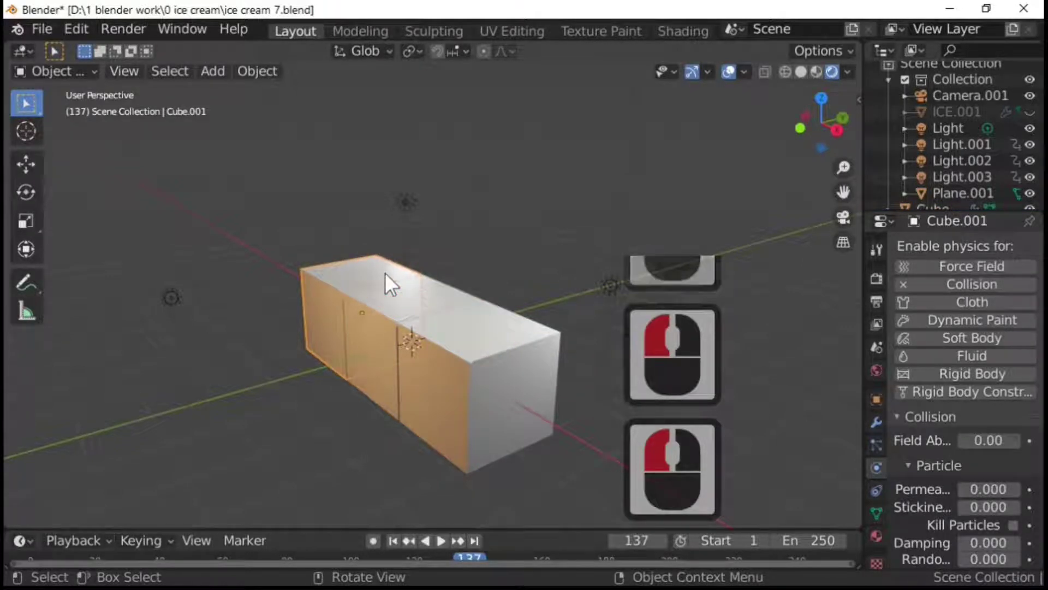
{"action": "key", "text": "h"}
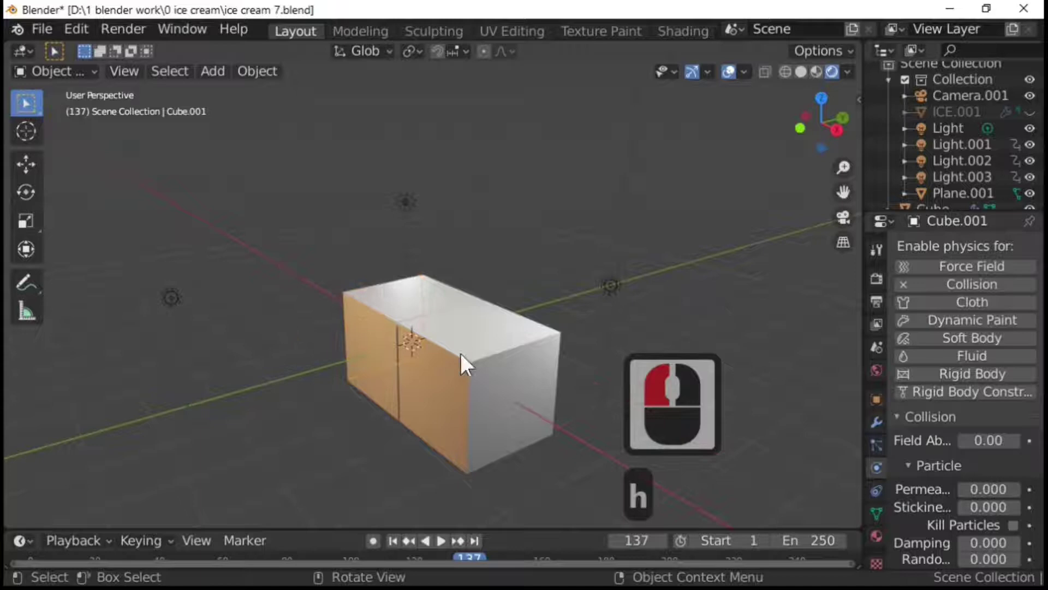
Step: Hide the cube at the positive X end of the row and select the remaining middle cube
{"action": "left_click", "coordinate": [520, 378]}
{"action": "middle_click_drag", "start_coordinate": [520, 378], "coordinate": [417, 317]}
{"action": "left_click", "coordinate": [417, 317]}
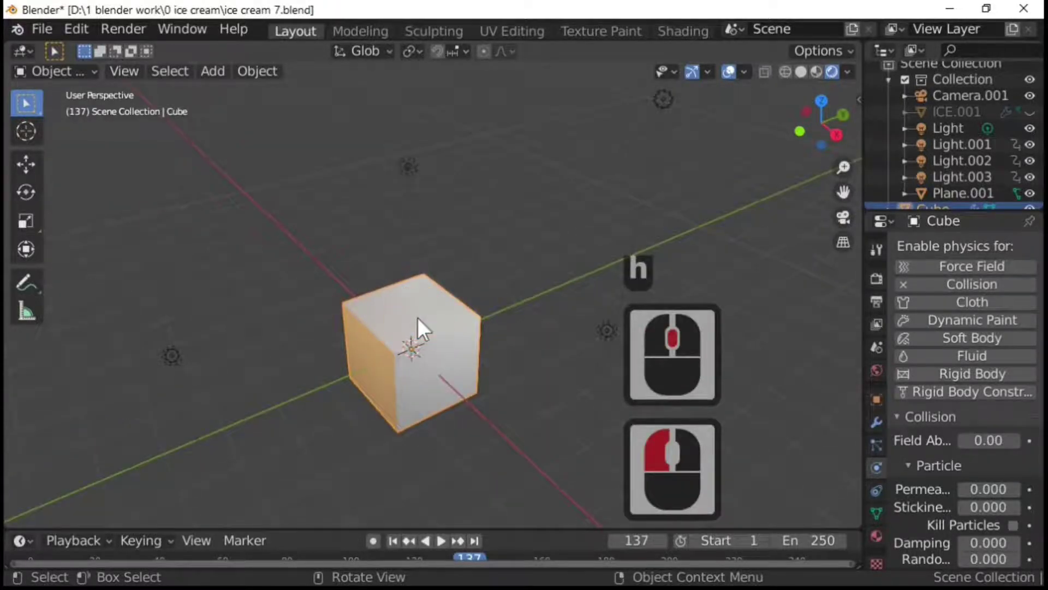
Step: Add 30 evenly spaced loop cuts across the middle cube in Edit Mode
{"action": "key", "text": "Tab"}
{"action": "left_click", "coordinate": [417, 317]}
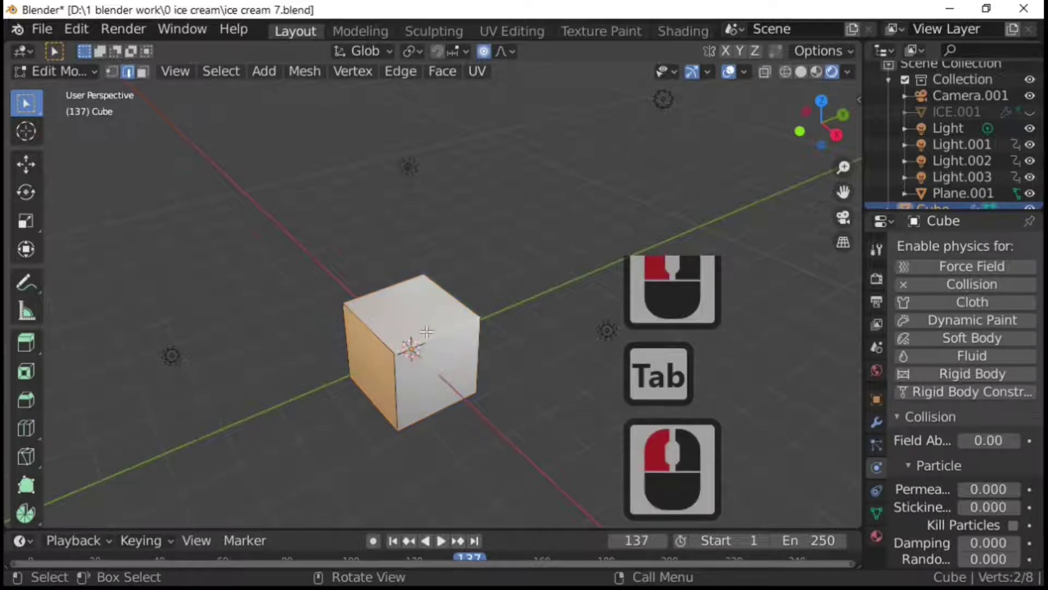
{"action": "key", "text": "ctrl+r"}
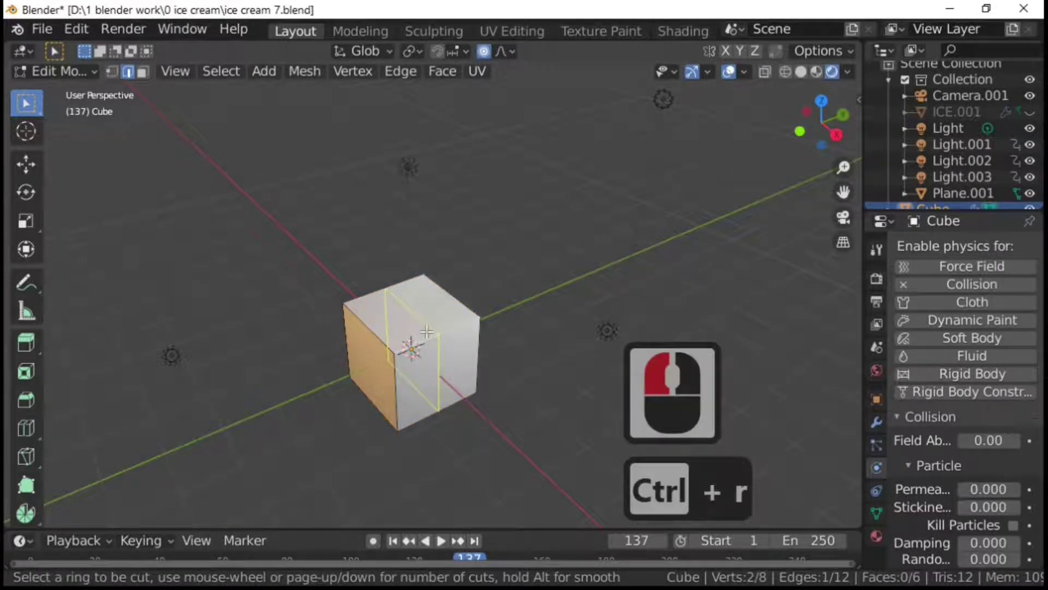
{"action": "type", "text": "30"}
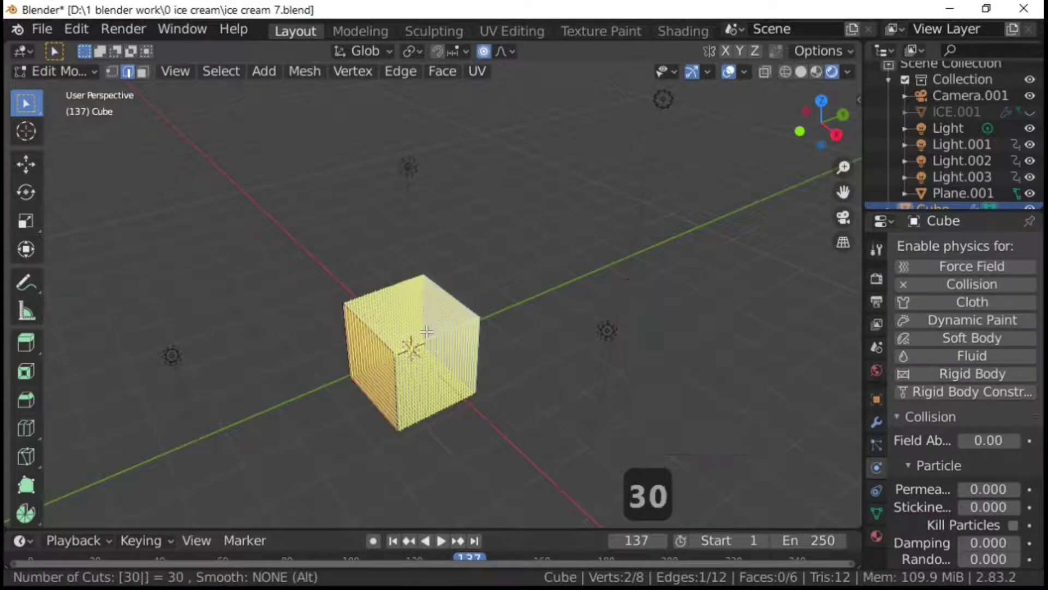
{"action": "key", "text": "Return"}
{"action": "left_click", "coordinate": [424, 328]}
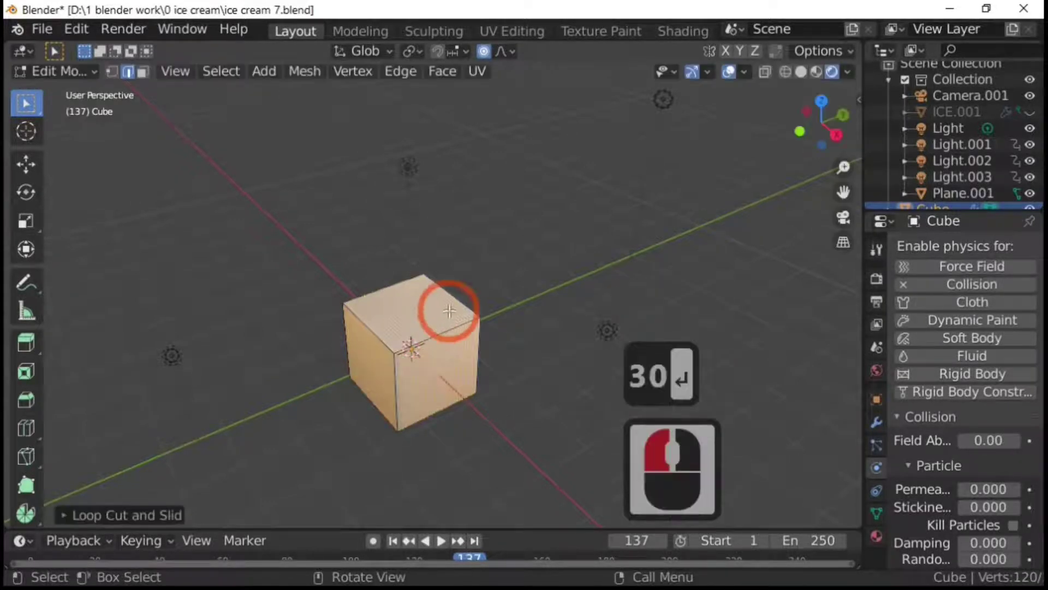
Step: Select the central edge on the cube's top face and turn on proportional editing with Smooth falloff
{"action": "middle_click_drag", "start_coordinate": [418, 328], "coordinate": [421, 254]}
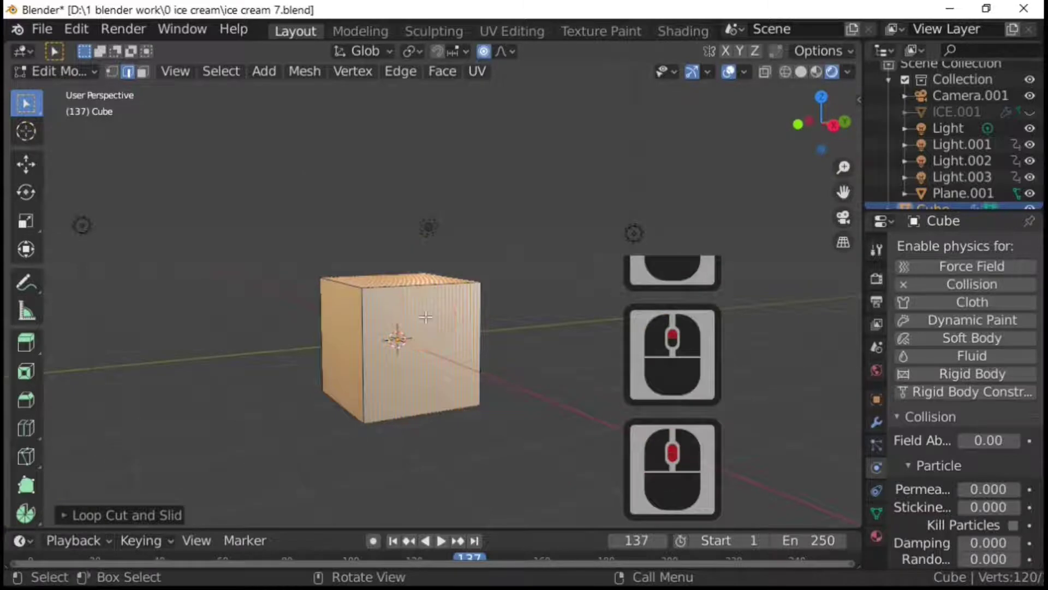
{"action": "middle_click_drag", "start_coordinate": [427, 324], "coordinate": [454, 435]}
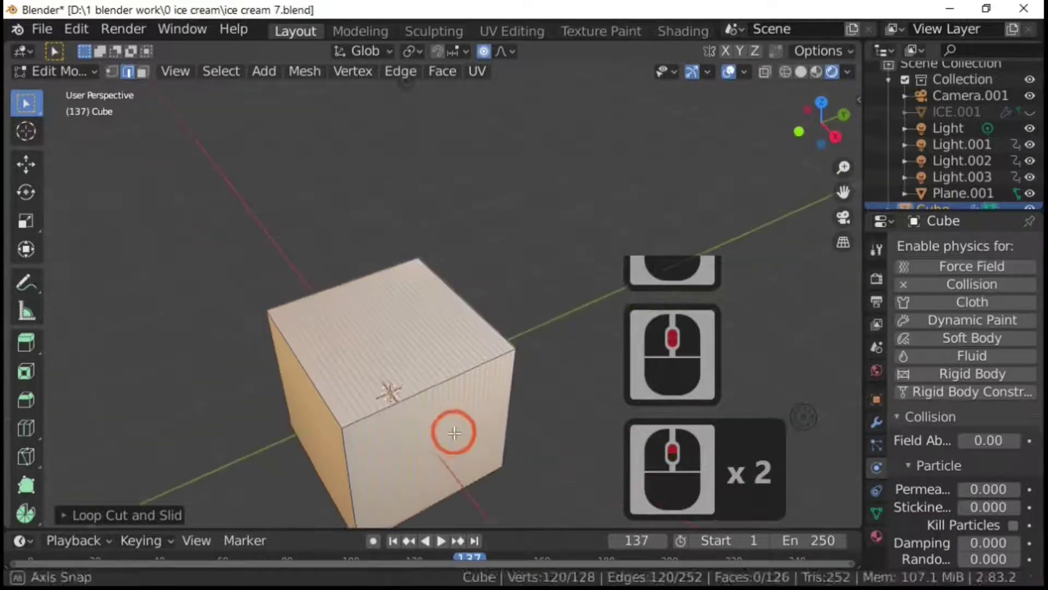
{"action": "scroll", "coordinate": [415, 404], "scroll_direction": "up", "scroll_amount": 2}
{"action": "left_click", "coordinate": [400, 382]}
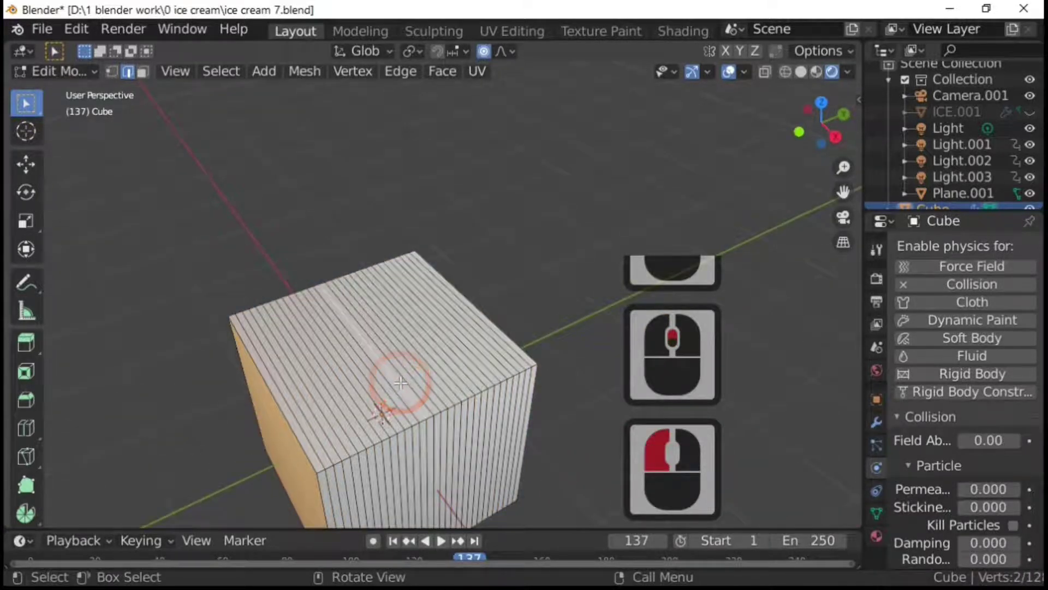
{"action": "middle_click_drag", "start_coordinate": [401, 382], "coordinate": [401, 367]}
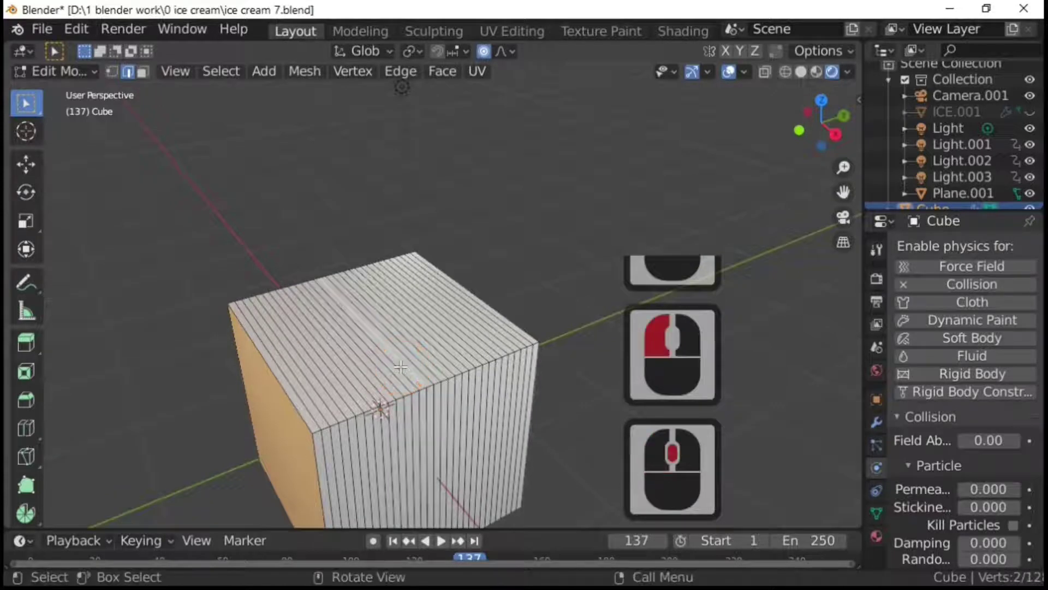
{"action": "left_click", "coordinate": [483, 53]}
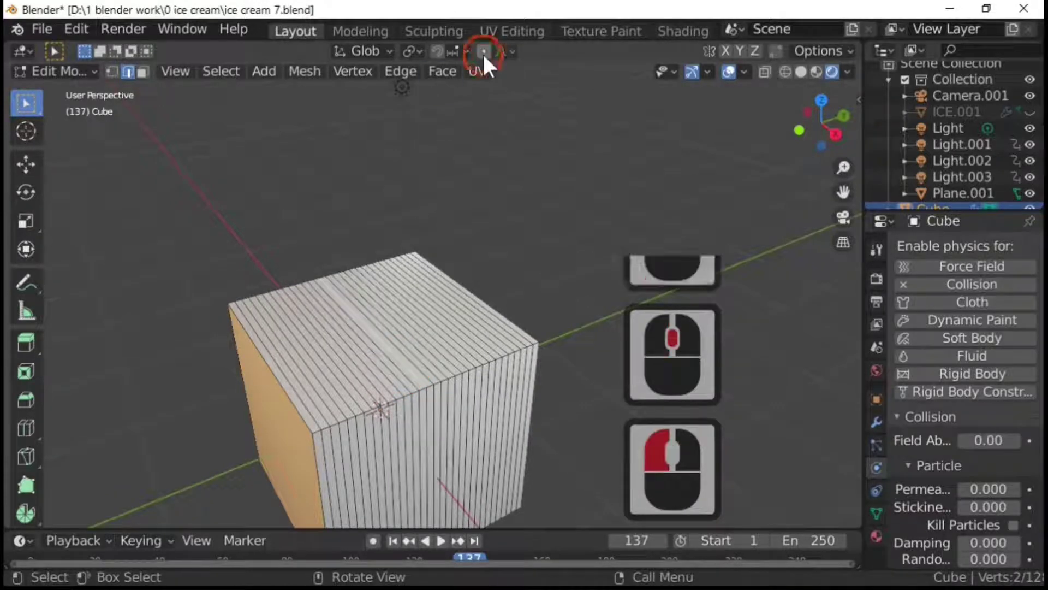
{"action": "left_click", "coordinate": [482, 52]}
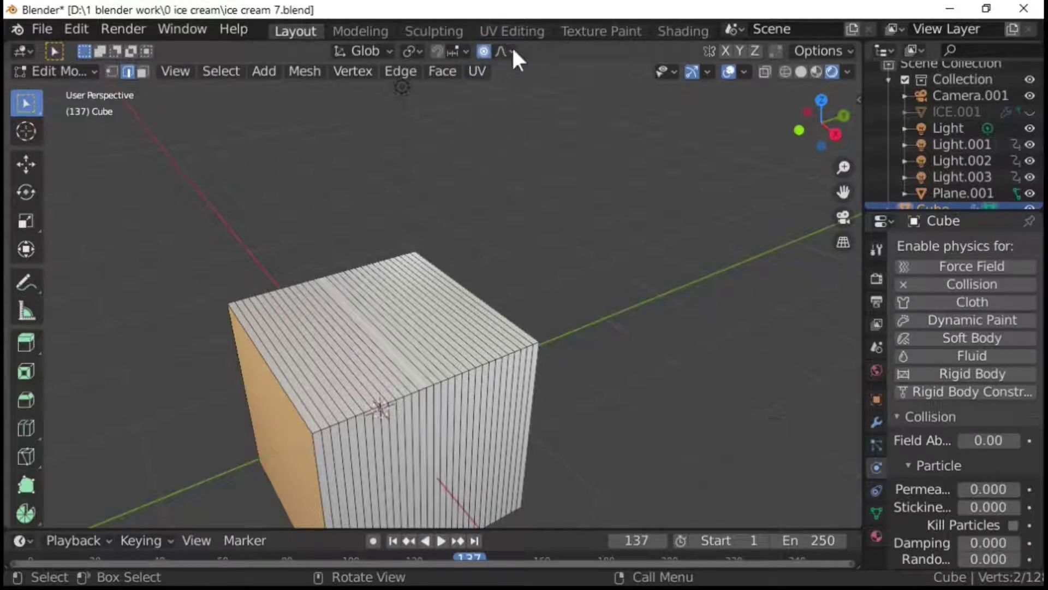
{"action": "left_click", "coordinate": [502, 52]}
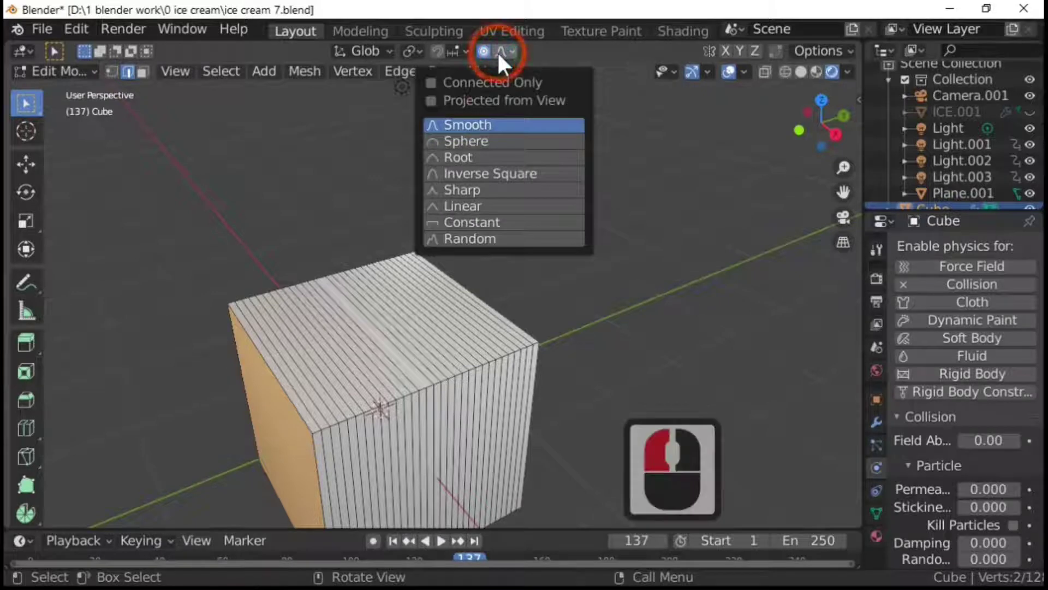
{"action": "left_click", "coordinate": [493, 123]}
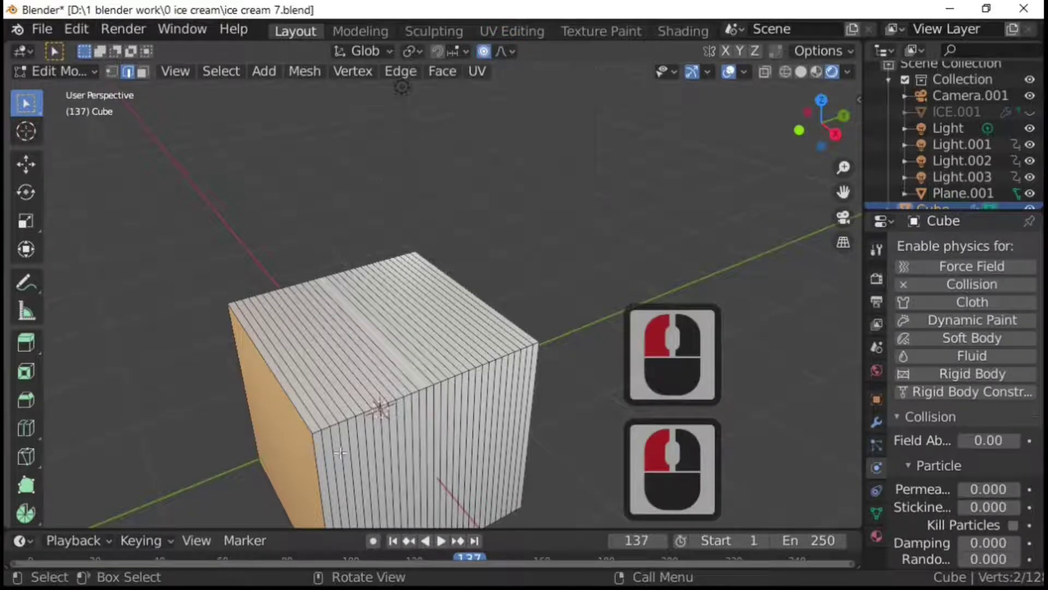
Step: Pull the central top edge down about 1.6 m along Z, widening the proportional influence to form a smooth groove, and return to Object Mode
{"action": "left_click", "coordinate": [368, 326]}
{"action": "key", "text": "g"}
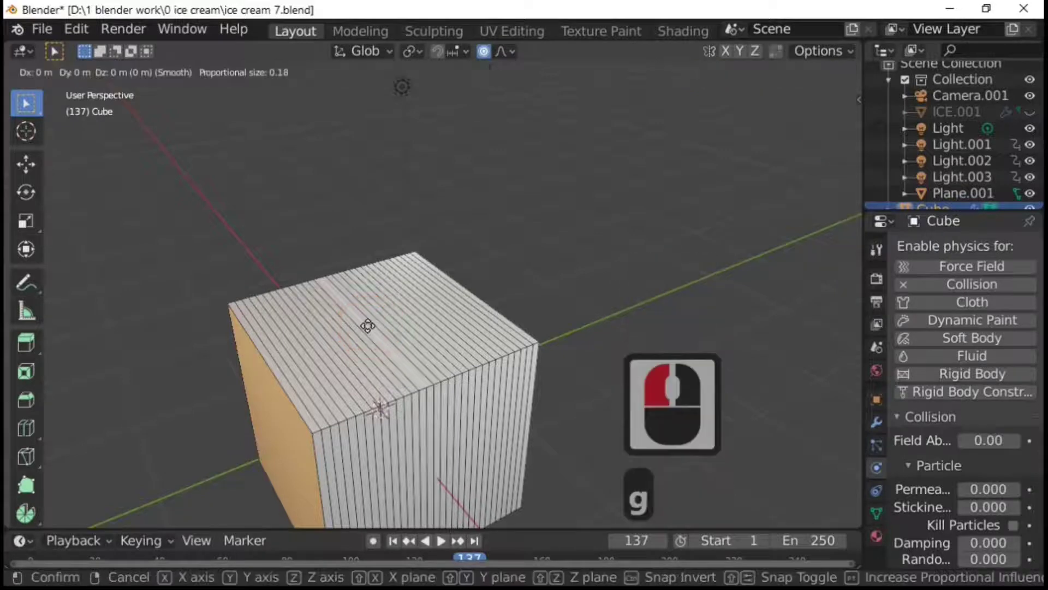
{"action": "key", "text": "z"}
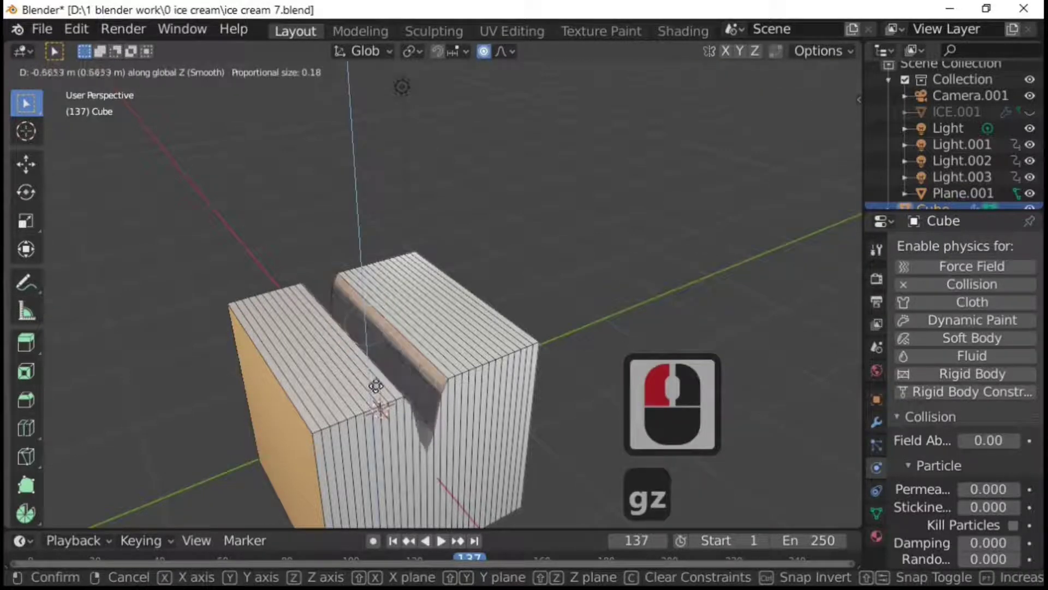
{"action": "scroll", "coordinate": [377, 415], "scroll_direction": "down", "scroll_amount": 17}
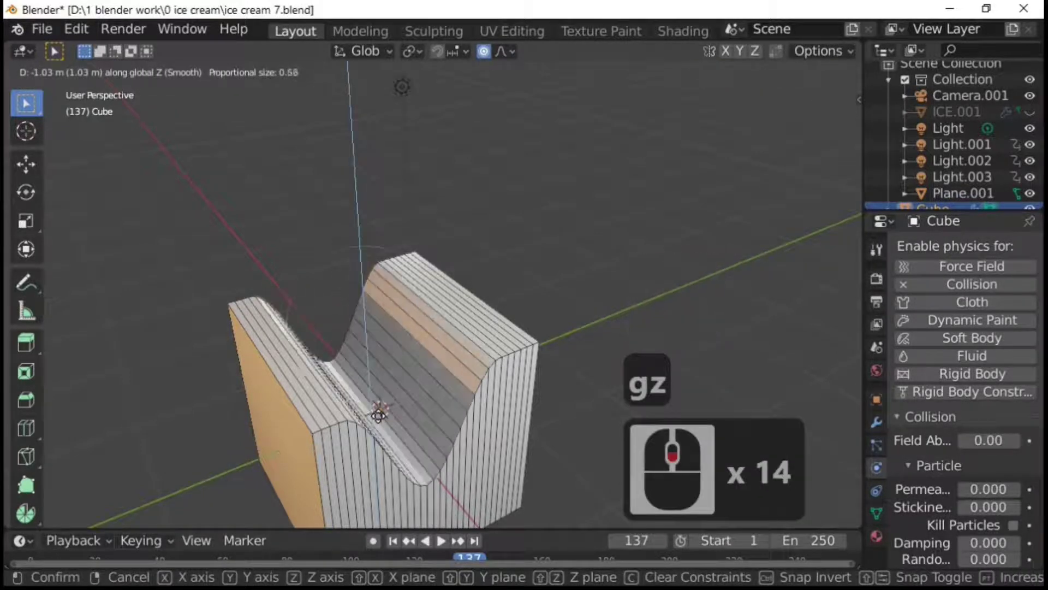
{"action": "scroll", "coordinate": [378, 415], "scroll_direction": "down", "scroll_amount": 4}
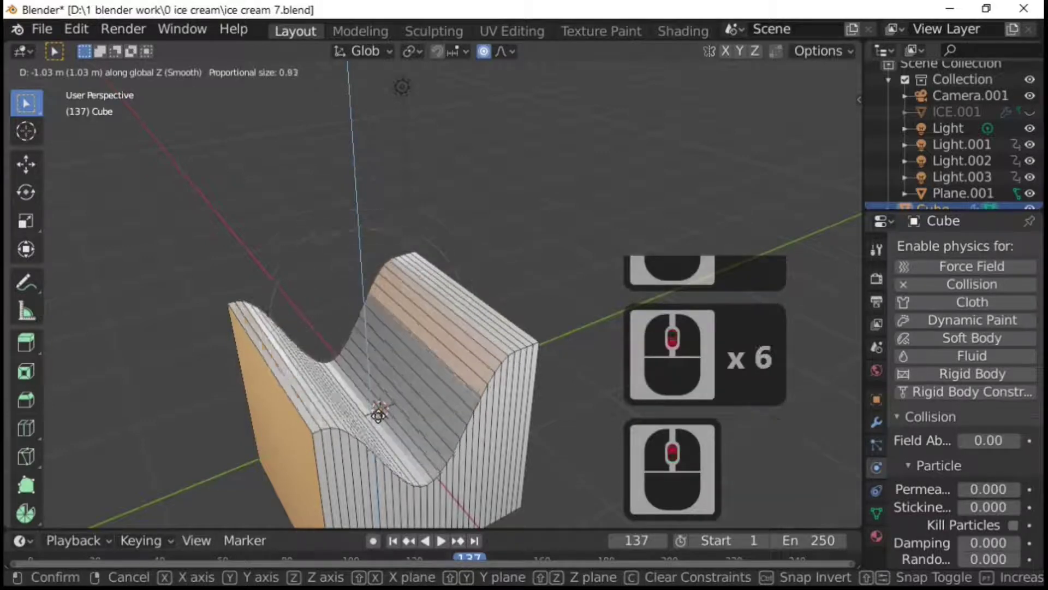
{"action": "scroll", "coordinate": [378, 415], "scroll_direction": "down", "scroll_amount": 7}
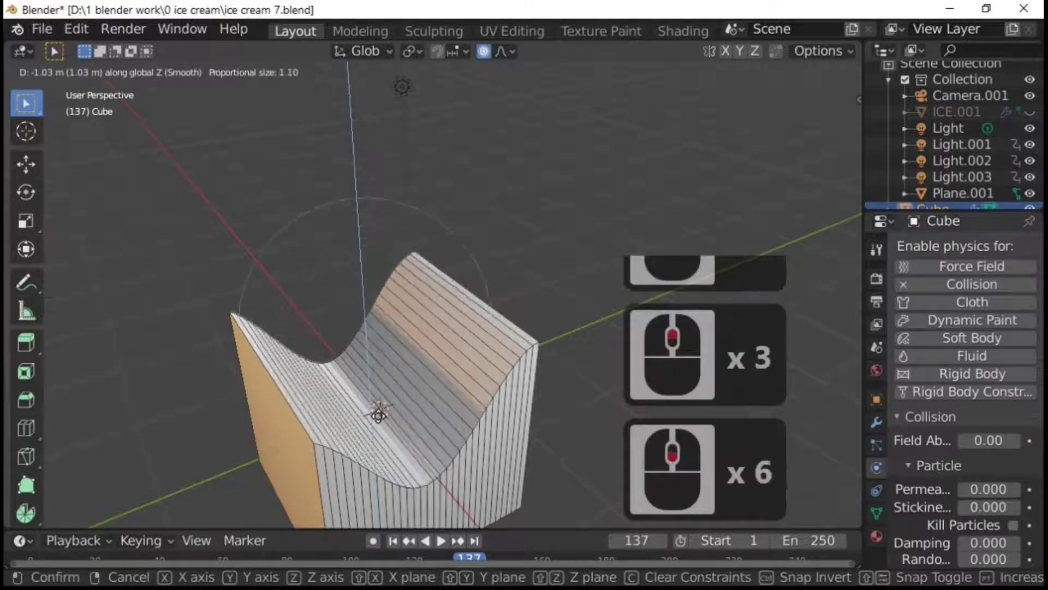
{"action": "scroll", "coordinate": [379, 453], "scroll_direction": "down", "scroll_amount": 2}
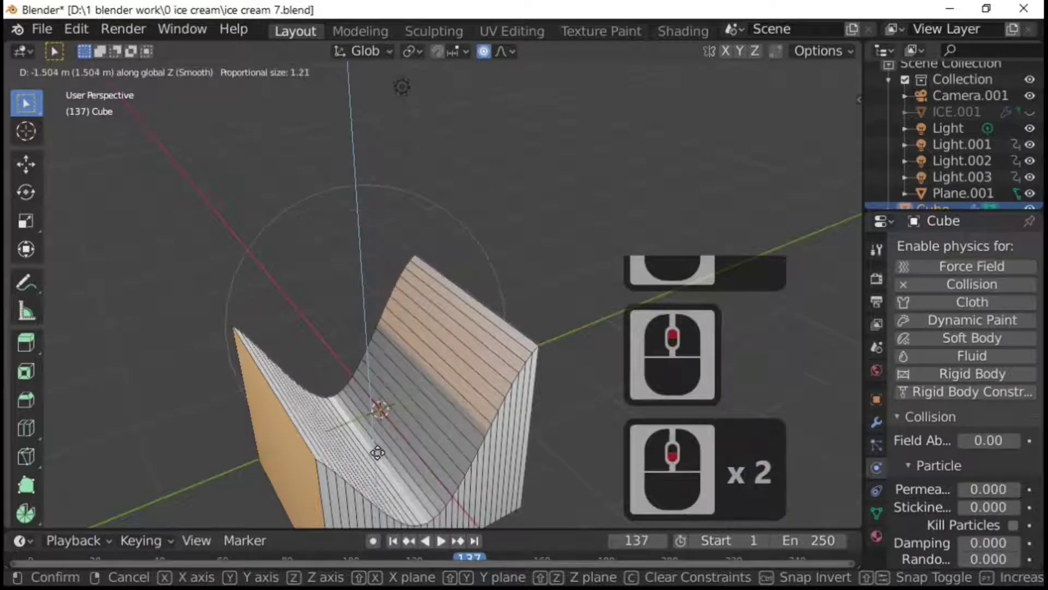
{"action": "scroll", "coordinate": [379, 460], "scroll_direction": "up", "scroll_amount": 5}
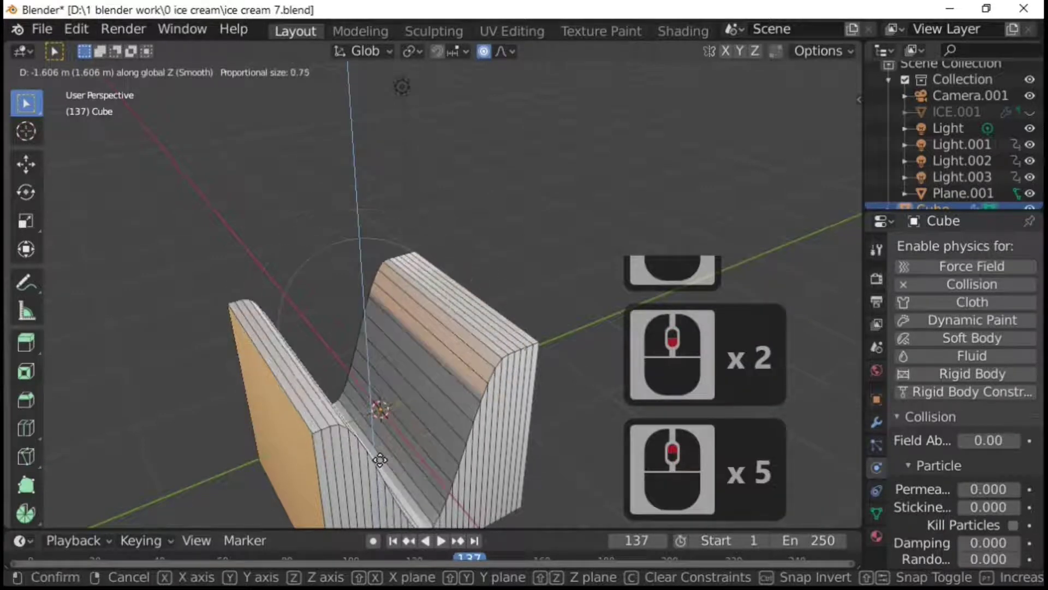
{"action": "scroll", "coordinate": [379, 460], "scroll_direction": "down", "scroll_amount": 3}
{"action": "left_click", "coordinate": [379, 460]}
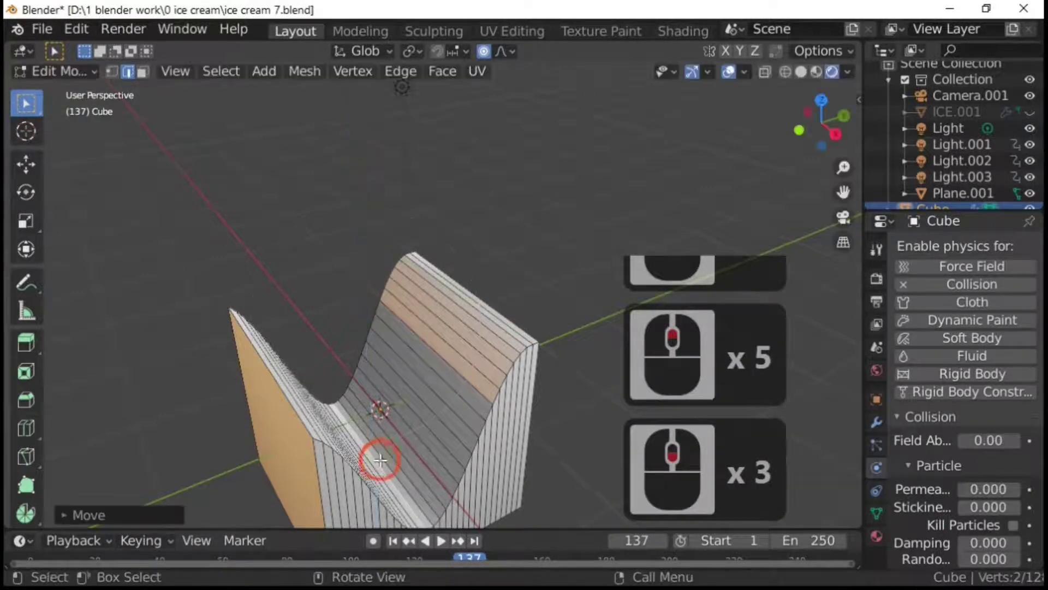
{"action": "scroll", "coordinate": [452, 327], "scroll_direction": "down", "scroll_amount": 2}
{"action": "scroll", "coordinate": [461, 334], "scroll_direction": "up", "scroll_amount": 2}
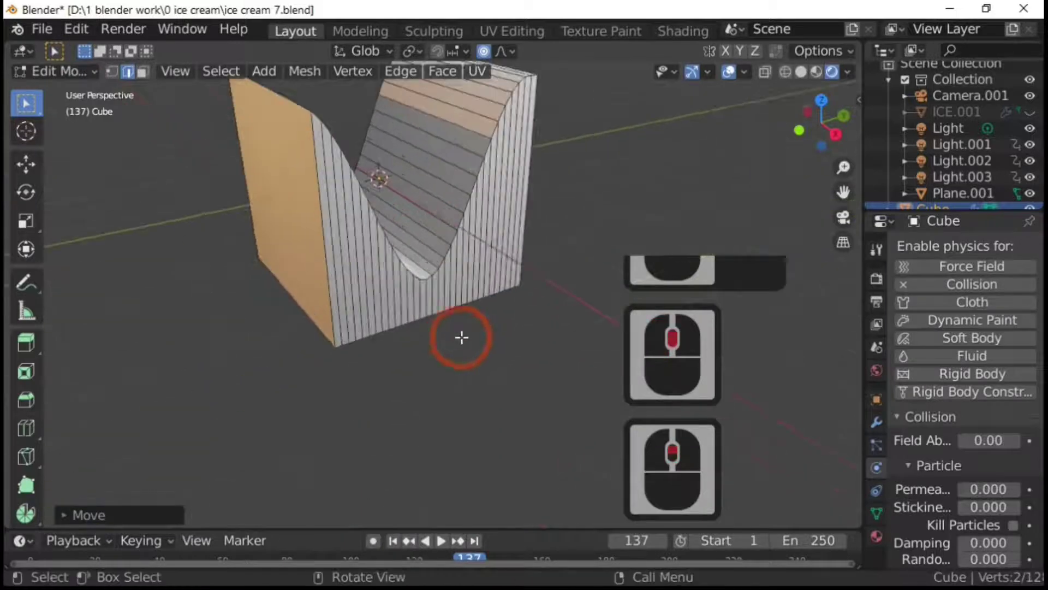
{"action": "middle_click_drag", "start_coordinate": [460, 335], "coordinate": [432, 349]}
{"action": "key", "text": "Tab"}
{"action": "scroll", "coordinate": [449, 377], "scroll_direction": "down", "scroll_amount": 4}
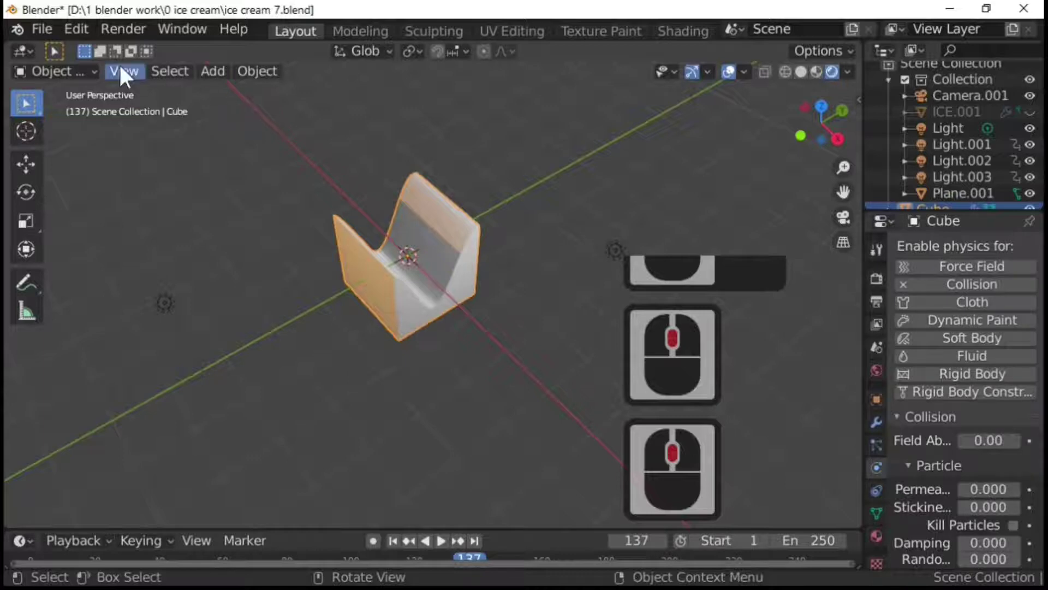
Step: Add a mesh plane at the origin and scale it by 10 along the Y axis
{"action": "middle_click_drag", "start_coordinate": [240, 236], "coordinate": [253, 256]}
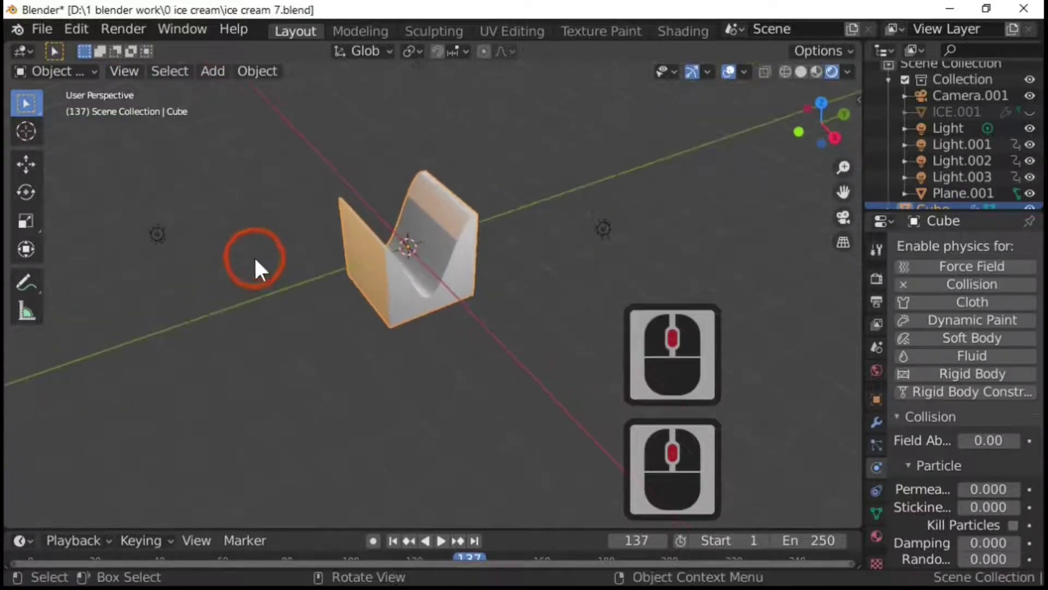
{"action": "left_click", "coordinate": [211, 76]}
{"action": "mouse_move", "coordinate": [245, 90]}
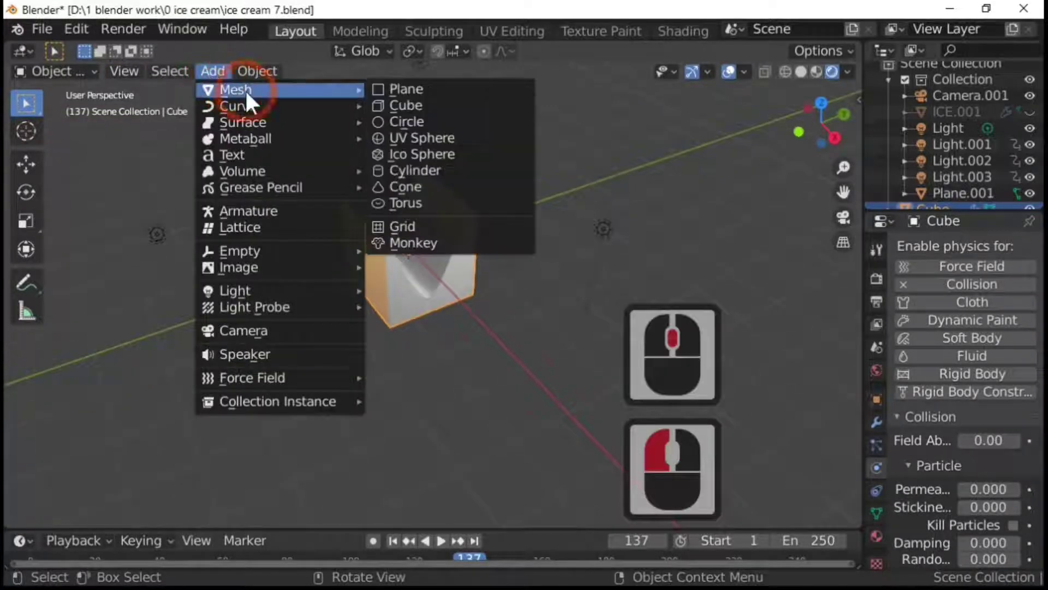
{"action": "left_click", "coordinate": [394, 93]}
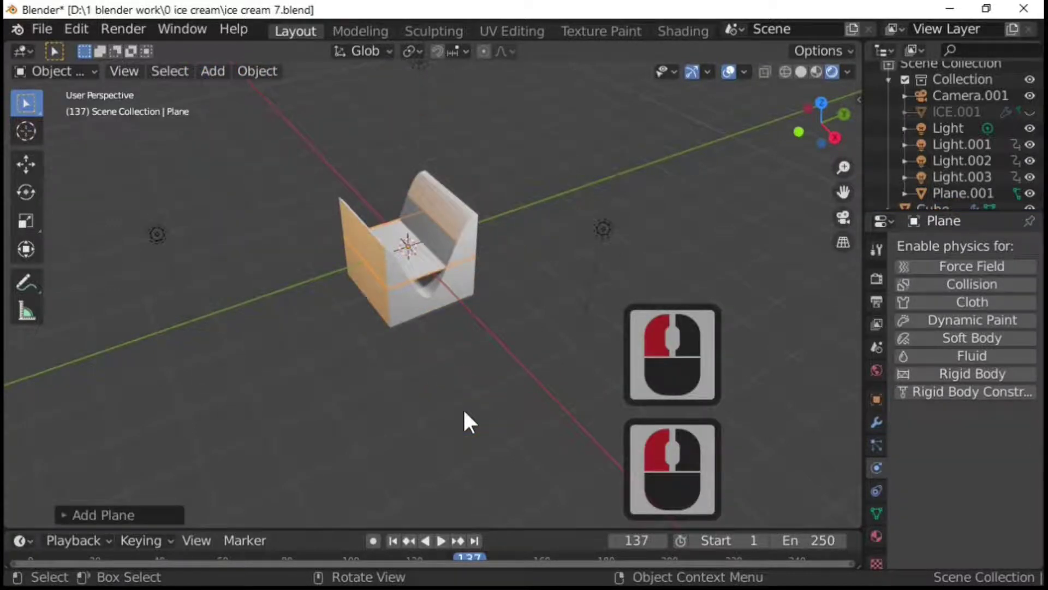
{"action": "key", "text": "s"}
{"action": "type", "text": "y"}
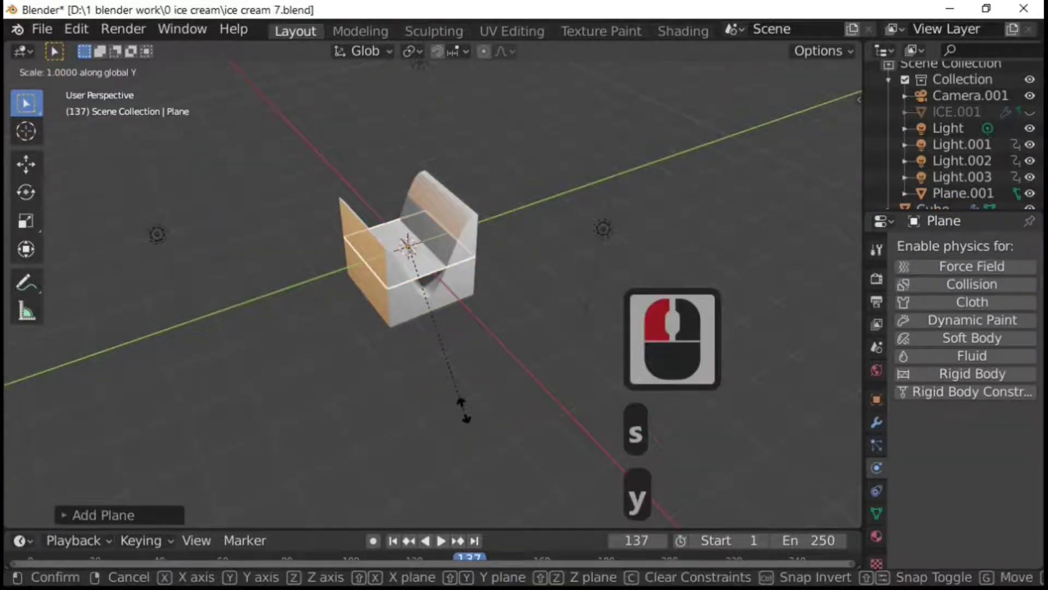
{"action": "type", "text": "10"}
{"action": "key", "text": "Return"}
{"action": "scroll", "coordinate": [466, 492], "scroll_direction": "down", "scroll_amount": 9}
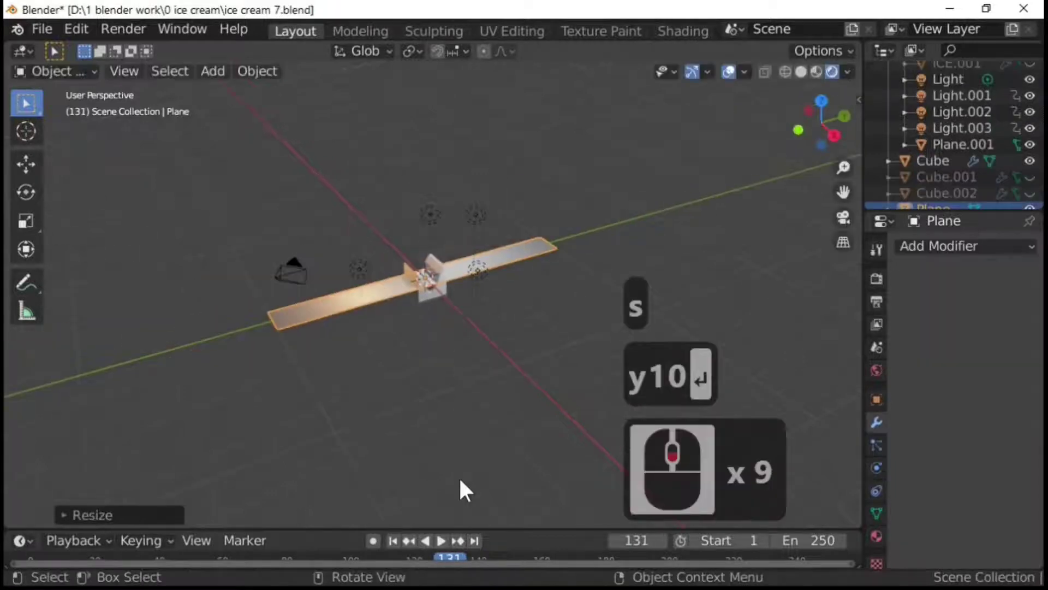
Step: Rotate the long plane 90 degrees about the X axis so it stands upright
{"action": "key", "text": "r"}
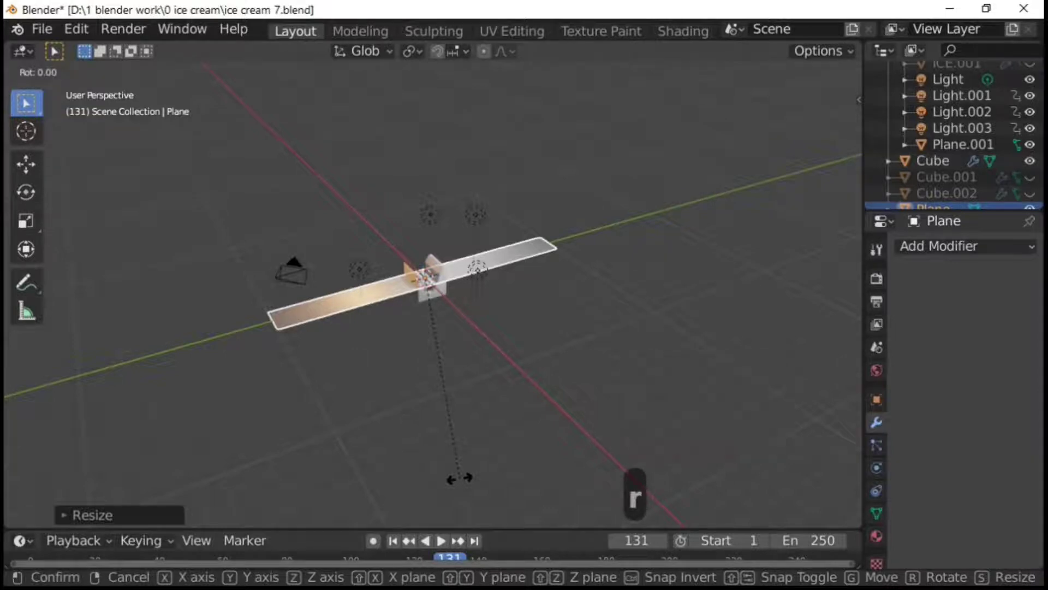
{"action": "type", "text": "x90"}
{"action": "key", "text": "Return"}
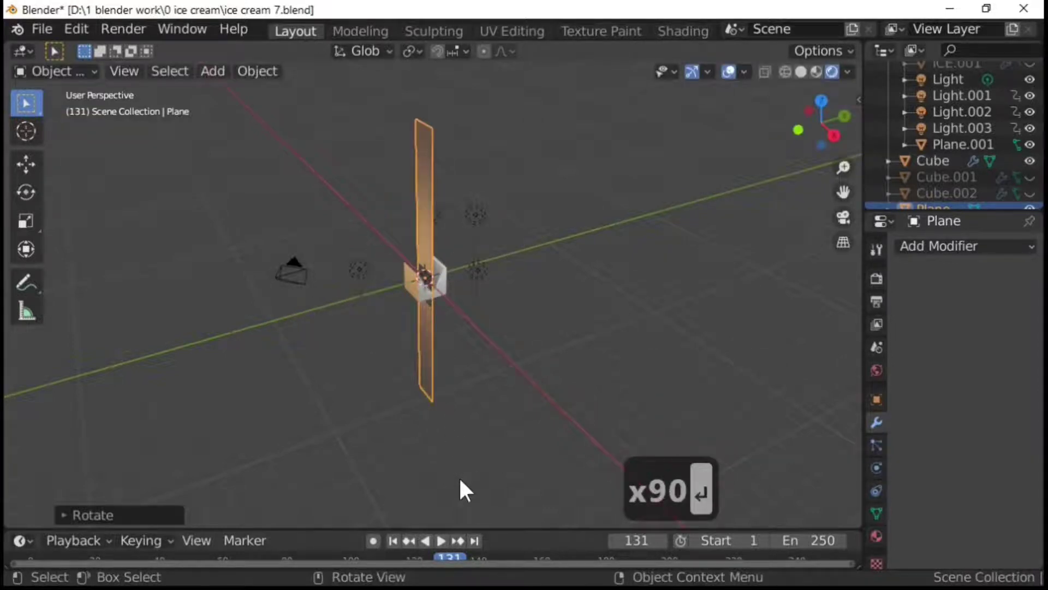
Step: Raise the upright plane along Z until its lower edge sits just above the bottom of the cube's groove
{"action": "key", "text": "g"}
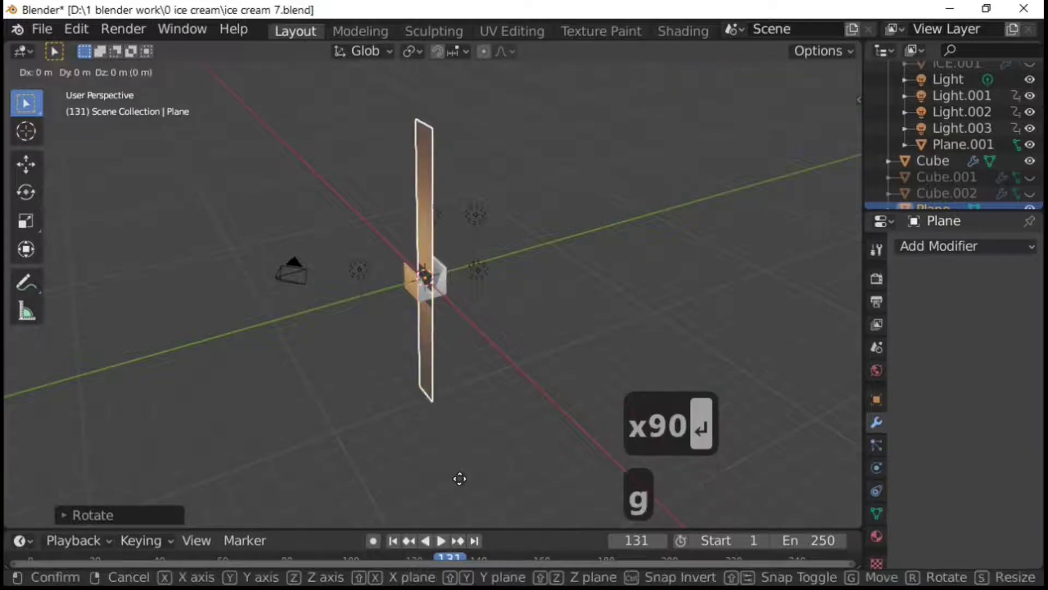
{"action": "key", "text": "z"}
{"action": "left_click", "coordinate": [484, 348]}
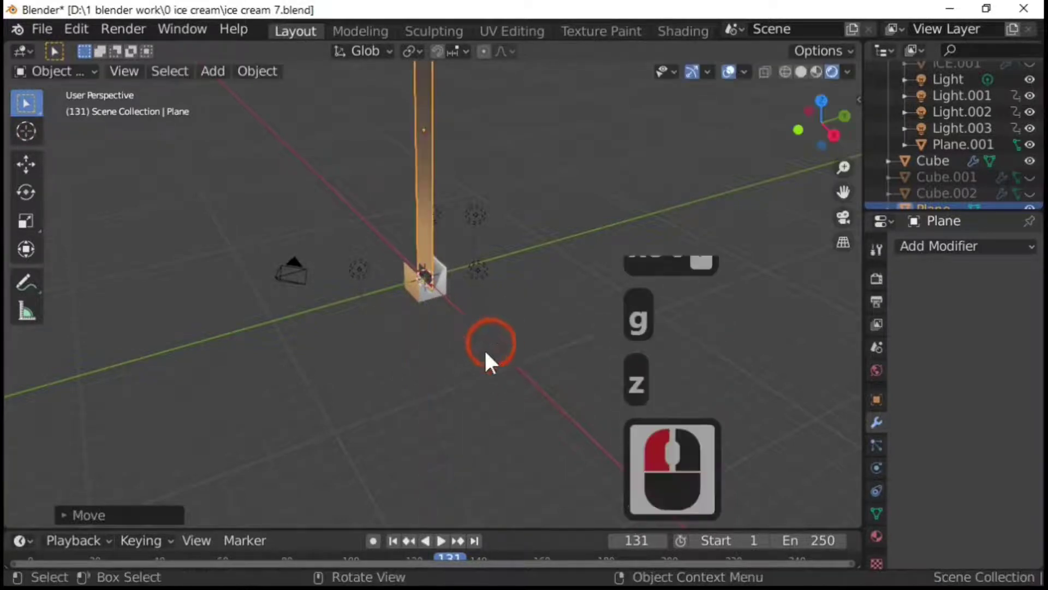
{"action": "scroll", "coordinate": [483, 354], "scroll_direction": "up", "scroll_amount": 11}
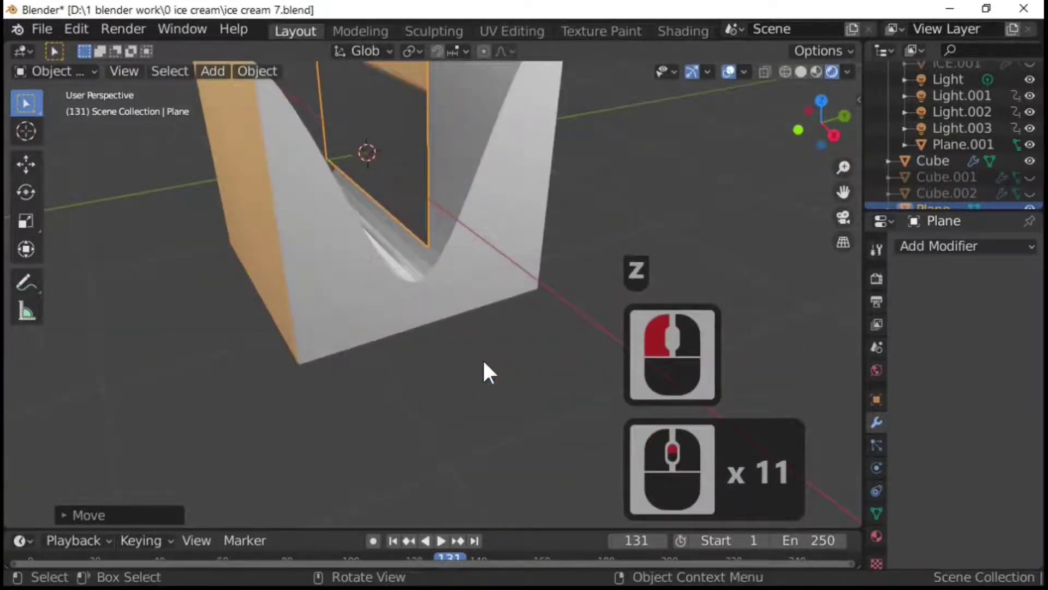
{"action": "key", "text": "g"}
{"action": "key", "text": "z"}
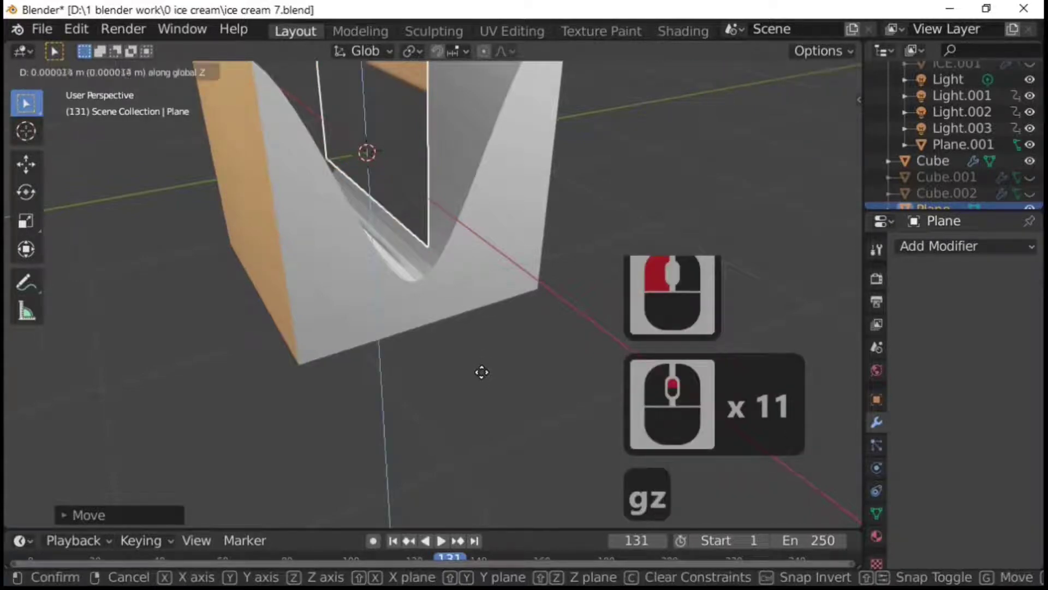
{"action": "left_click", "coordinate": [420, 257]}
{"action": "left_click", "coordinate": [425, 199]}
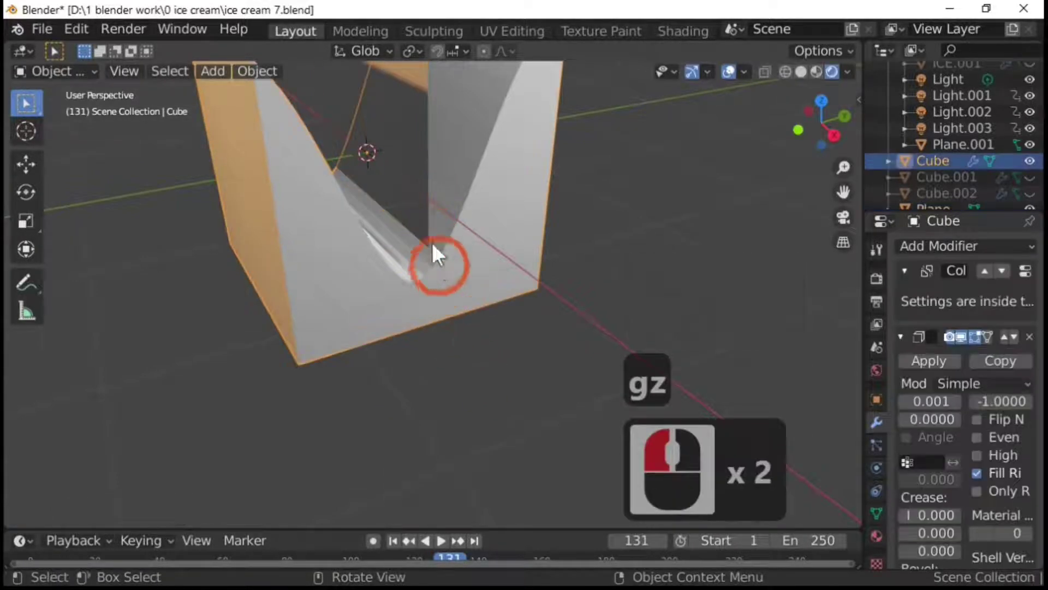
Step: Fine-tune the upright plane's height along Z so its lower edge rests close to the bottom of the groove
{"action": "left_click", "coordinate": [426, 219]}
{"action": "key", "text": "g"}
{"action": "key", "text": "z"}
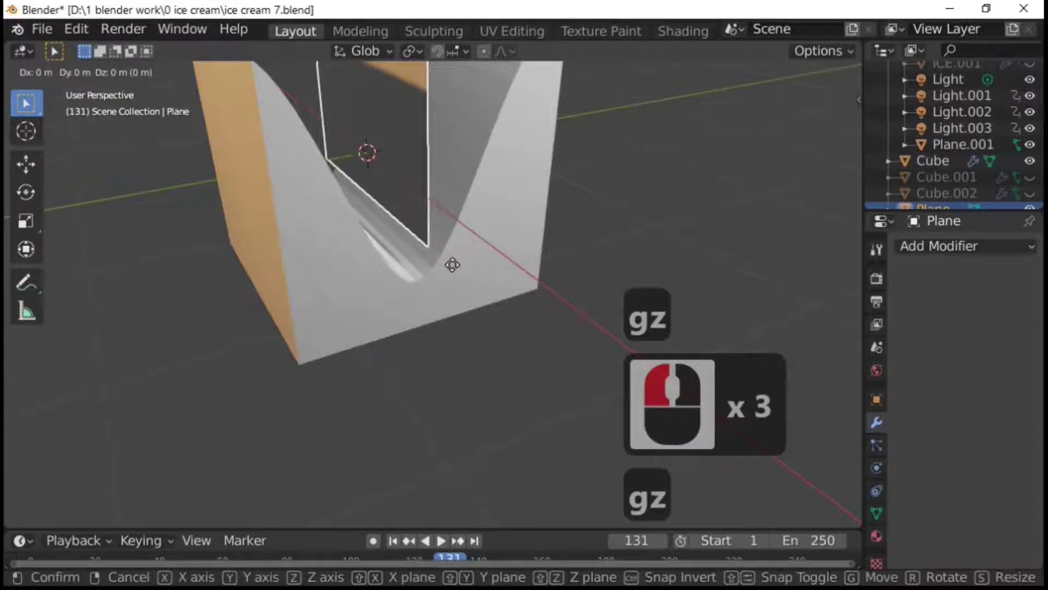
{"action": "left_click", "coordinate": [441, 362]}
{"action": "scroll", "coordinate": [440, 367], "scroll_direction": "down", "scroll_amount": 8}
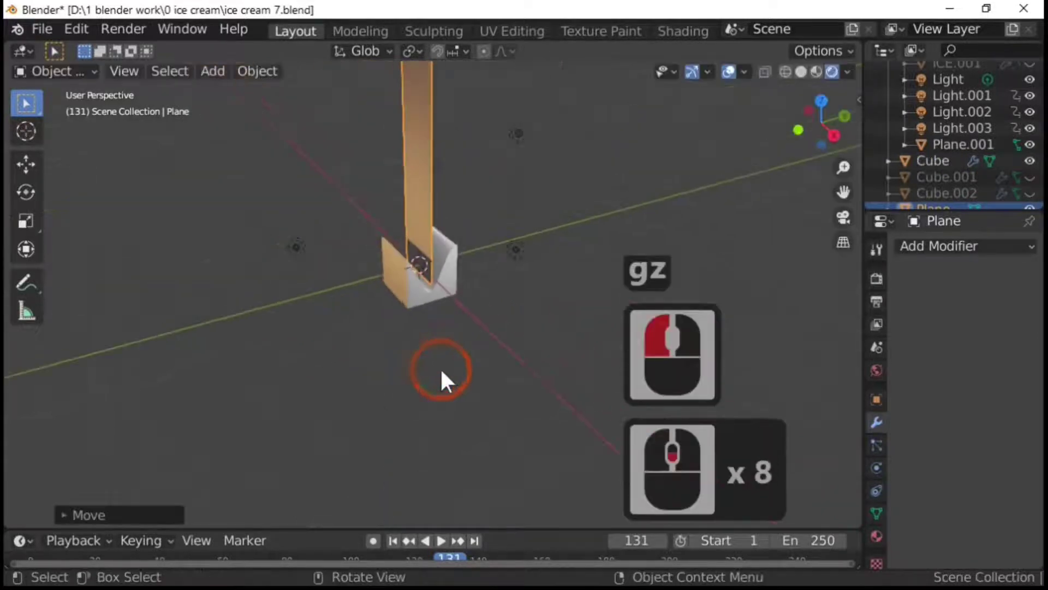
{"action": "key", "text": "g"}
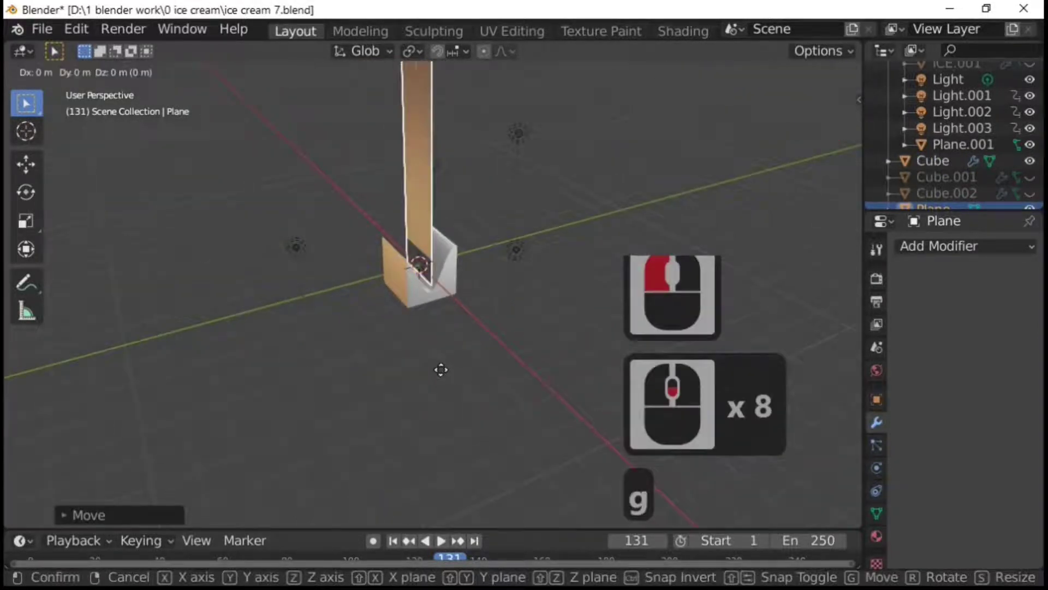
{"action": "key", "text": "z"}
{"action": "left_click", "coordinate": [441, 371]}
{"action": "scroll", "coordinate": [464, 416], "scroll_direction": "up", "scroll_amount": 6}
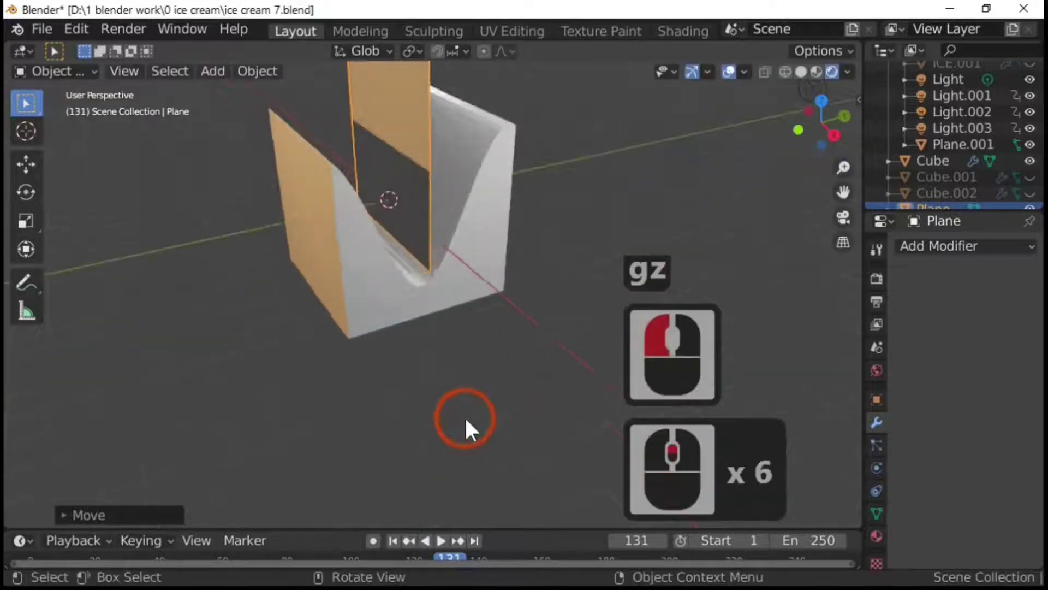
Step: Add 5 evenly spaced lengthwise loop cuts to the upright plane in Edit Mode
{"action": "middle_click_drag", "start_coordinate": [465, 416], "coordinate": [410, 304]}
{"action": "left_click", "coordinate": [444, 186]}
{"action": "key", "text": "Tab"}
{"action": "left_click", "coordinate": [434, 195]}
{"action": "scroll", "coordinate": [362, 295], "scroll_direction": "down", "scroll_amount": 5}
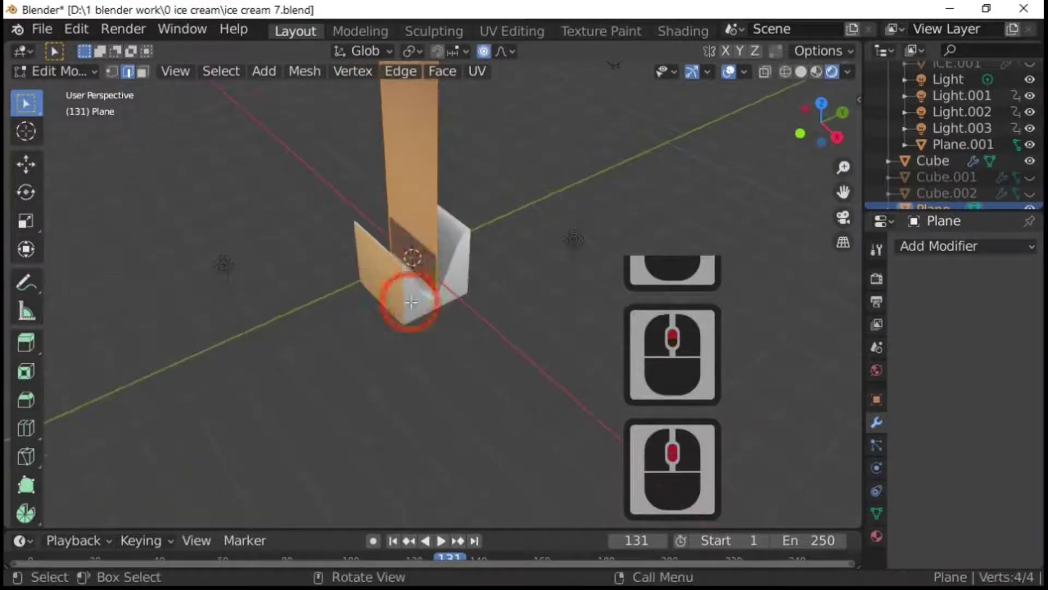
{"action": "scroll", "coordinate": [411, 290], "scroll_direction": "up", "scroll_amount": 5}
{"action": "key", "text": "Tab"}
{"action": "key", "text": "Tab"}
{"action": "left_click", "coordinate": [414, 261]}
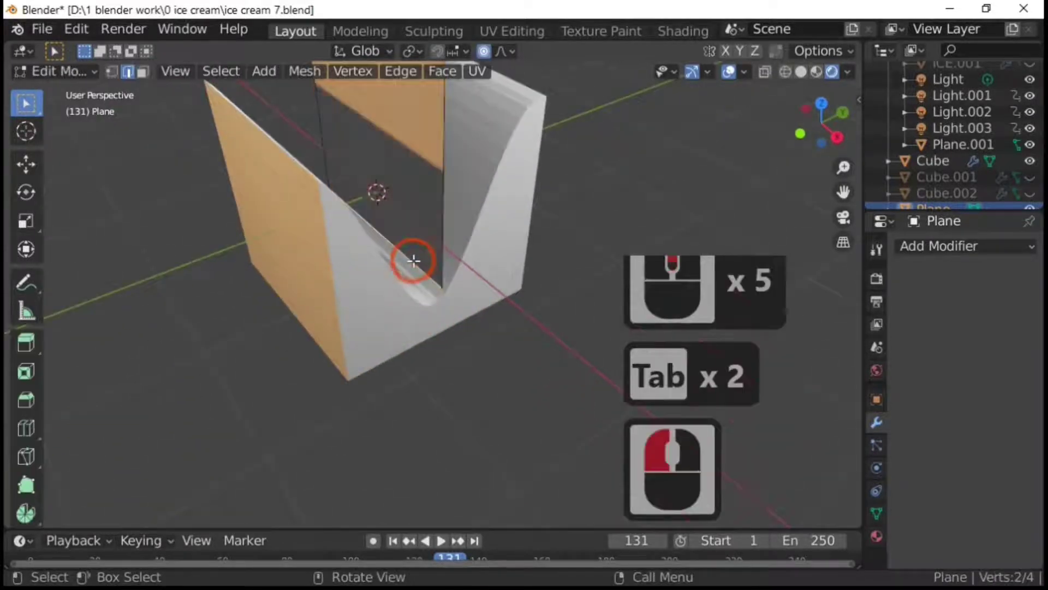
{"action": "key", "text": "ctrl+r"}
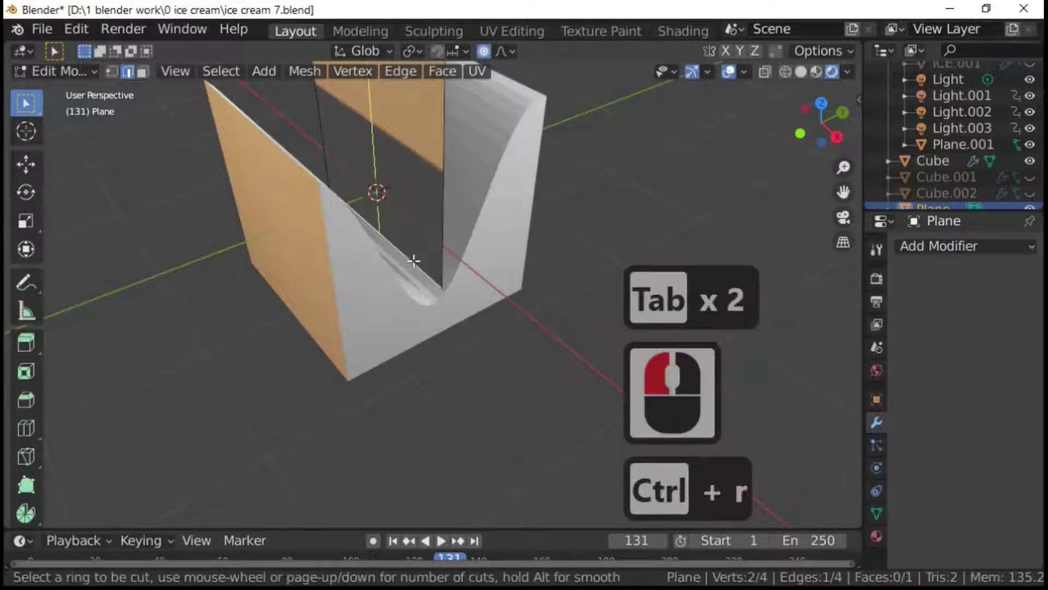
{"action": "key", "text": "5"}
{"action": "key", "text": "Return"}
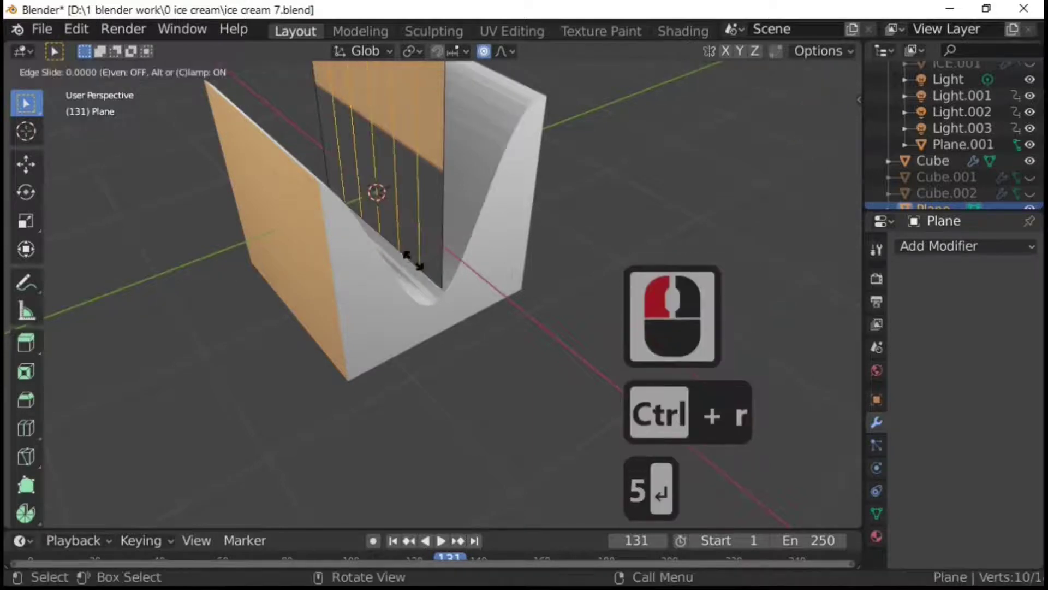
{"action": "left_click", "coordinate": [414, 260]}
Step: Add 300 evenly spaced horizontal loop cuts across the upright plane and return to Object Mode
{"action": "left_click", "coordinate": [438, 164]}
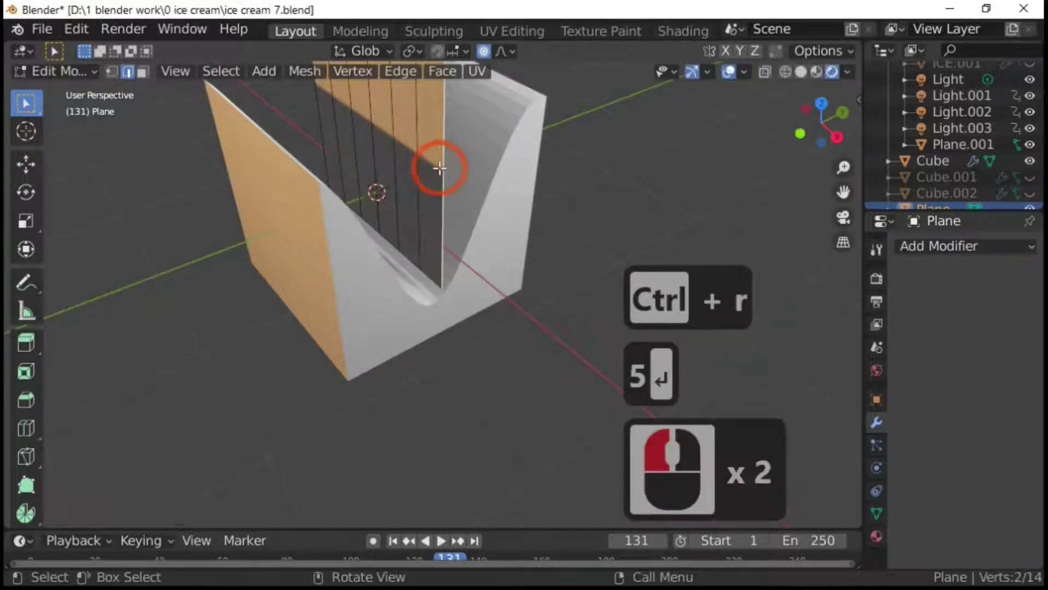
{"action": "key", "text": "ctrl+r"}
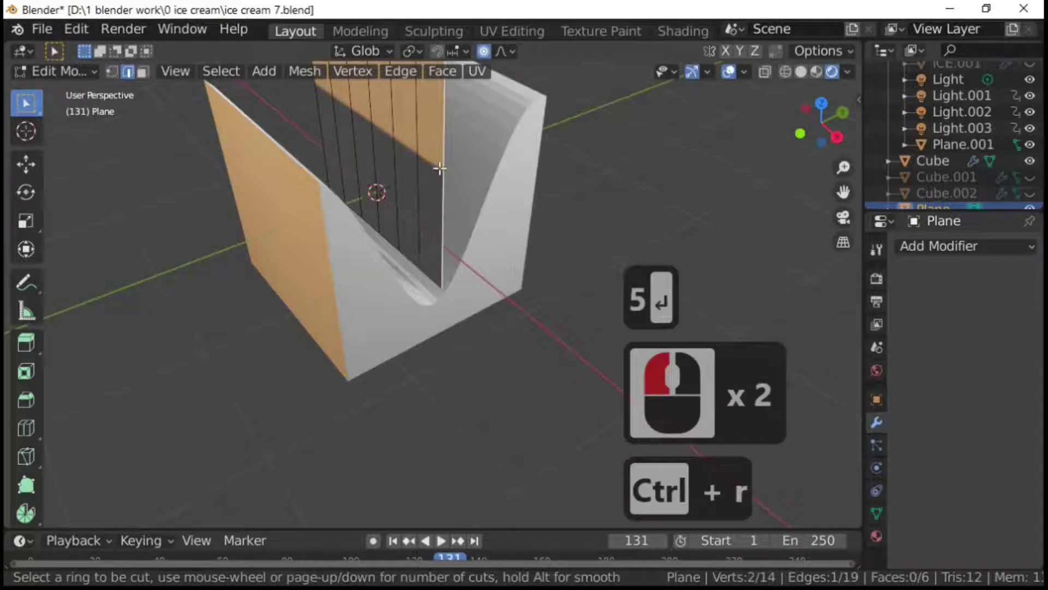
{"action": "type", "text": "300"}
{"action": "key", "text": "Return"}
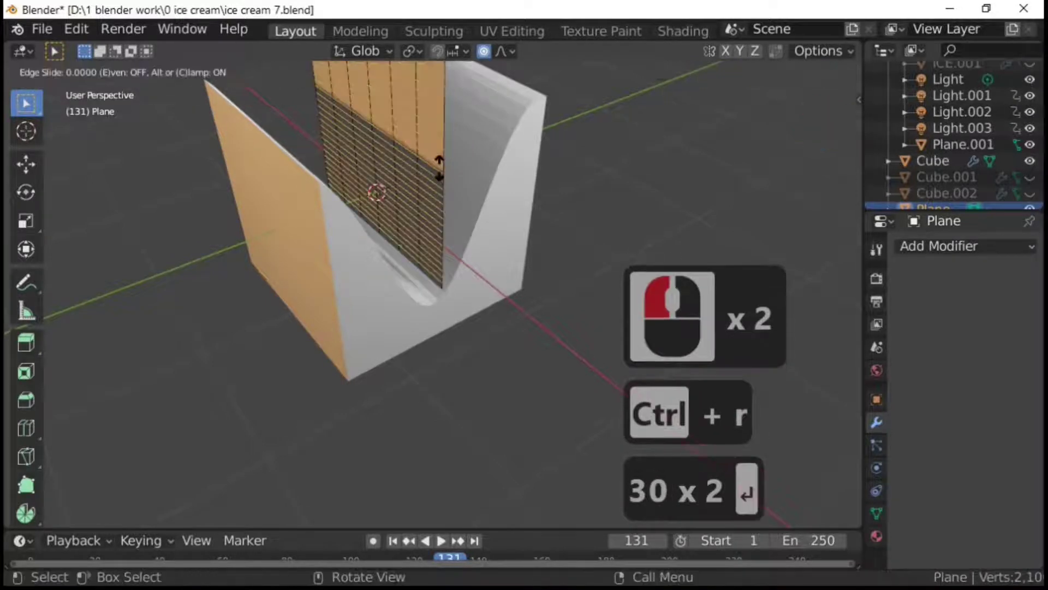
{"action": "left_click", "coordinate": [439, 168]}
{"action": "scroll", "coordinate": [440, 169], "scroll_direction": "down", "scroll_amount": 4}
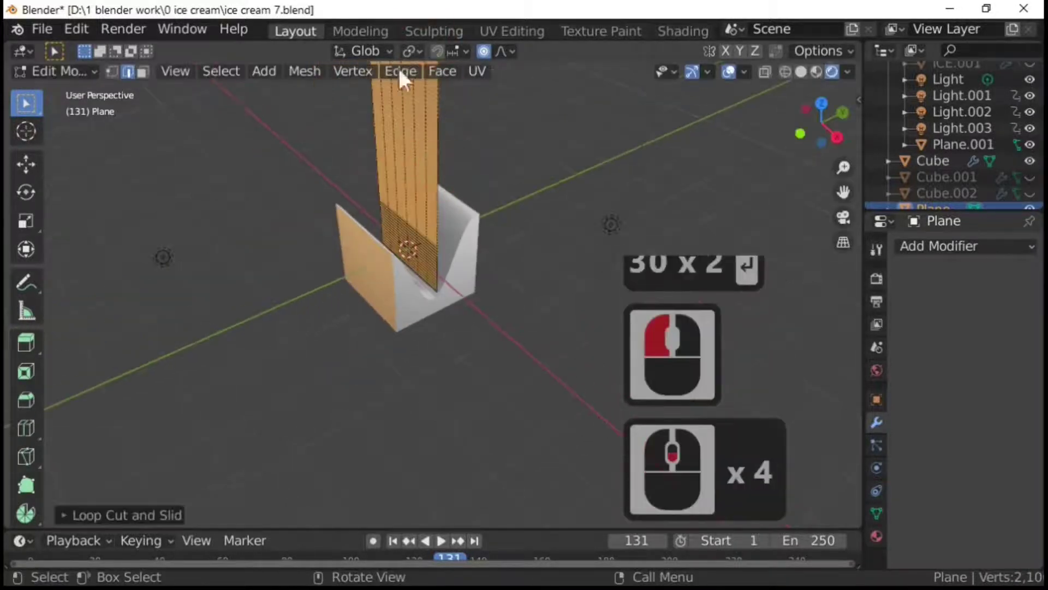
{"action": "middle_click_drag", "start_coordinate": [460, 230], "coordinate": [469, 282]}
{"action": "key", "text": "Tab"}
Step: Add a Solidify modifier to the subdivided upright plane
{"action": "scroll", "coordinate": [486, 300], "scroll_direction": "down", "scroll_amount": 3}
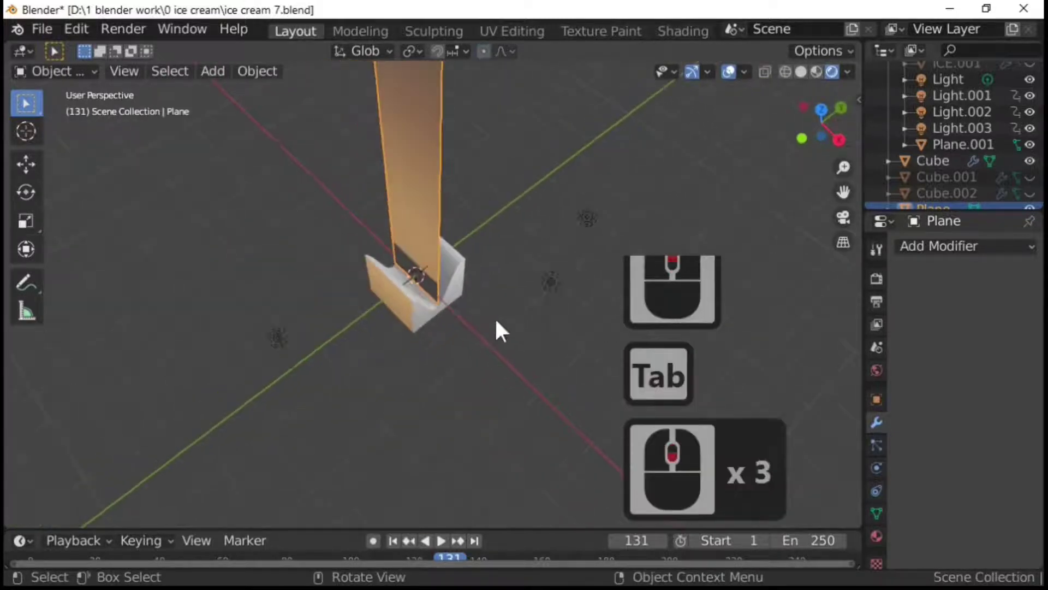
{"action": "middle_click_drag", "start_coordinate": [512, 355], "coordinate": [420, 290]}
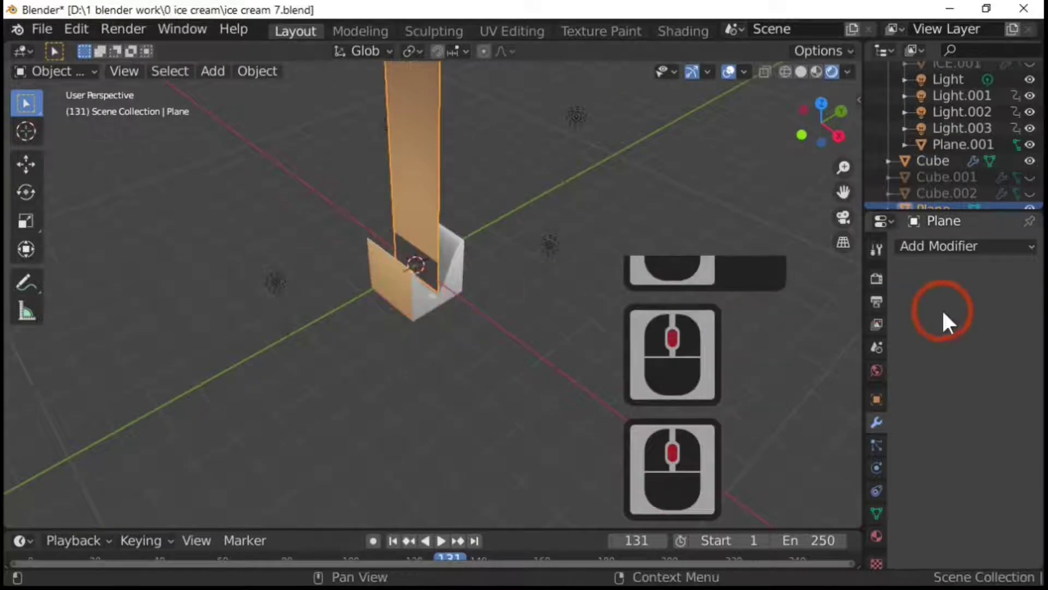
{"action": "left_click", "coordinate": [953, 248]}
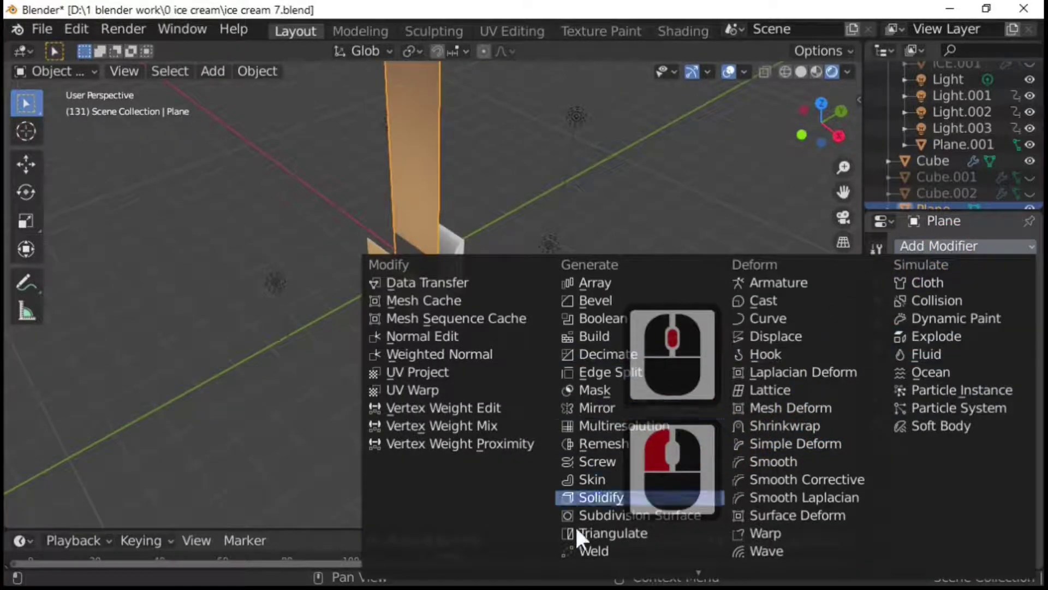
{"action": "scroll", "coordinate": [577, 527], "scroll_direction": "down", "scroll_amount": 1}
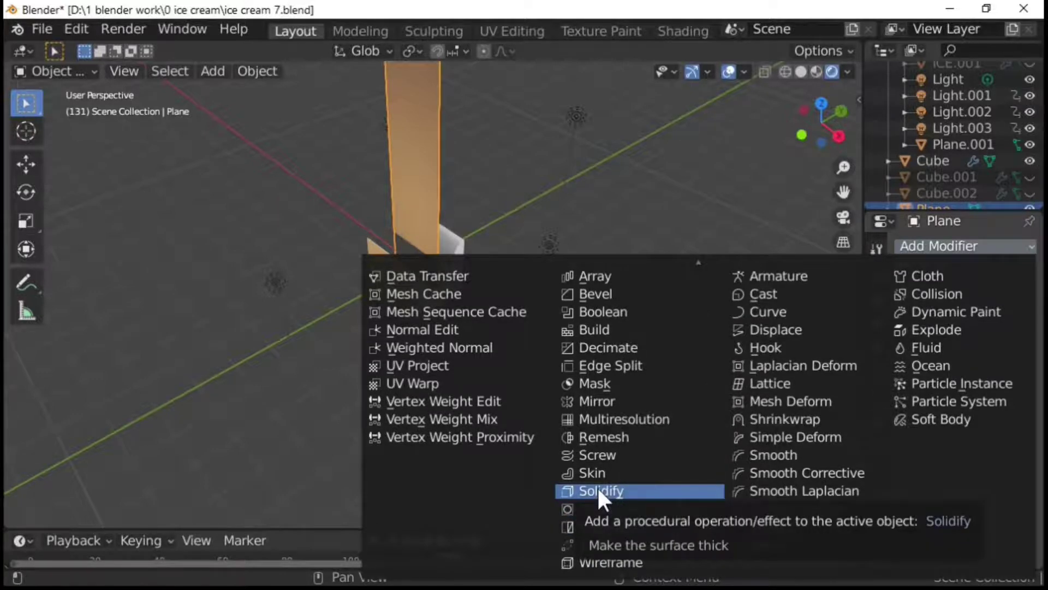
{"action": "left_click", "coordinate": [599, 489]}
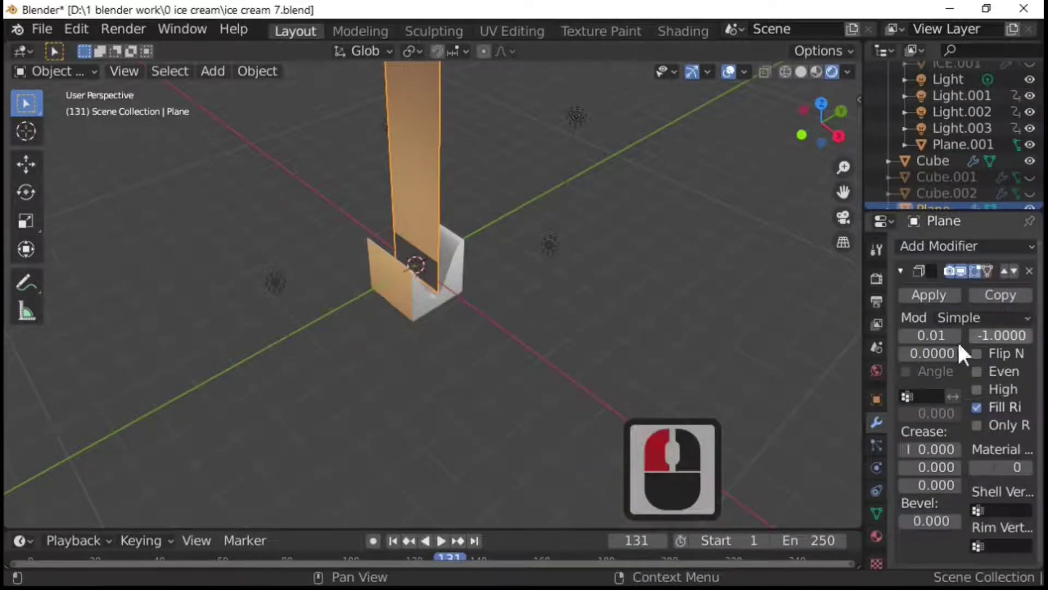
Step: Examine the solidified plane's lower edge and mesh grid where it sits inside the cube's groove
{"action": "scroll", "coordinate": [491, 332], "scroll_direction": "up", "scroll_amount": 8}
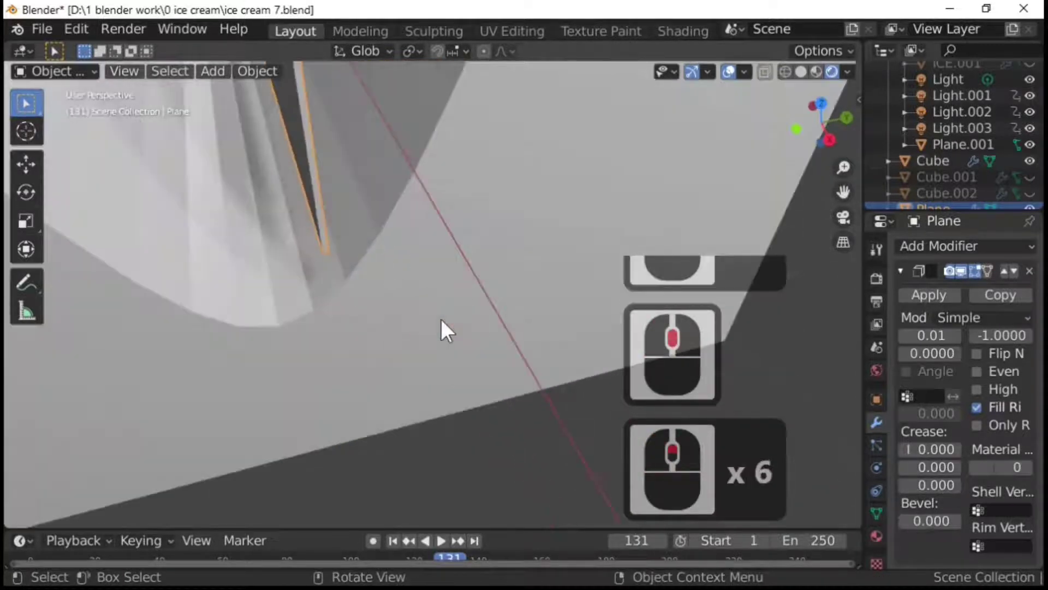
{"action": "scroll", "coordinate": [293, 263], "scroll_direction": "down", "scroll_amount": 4}
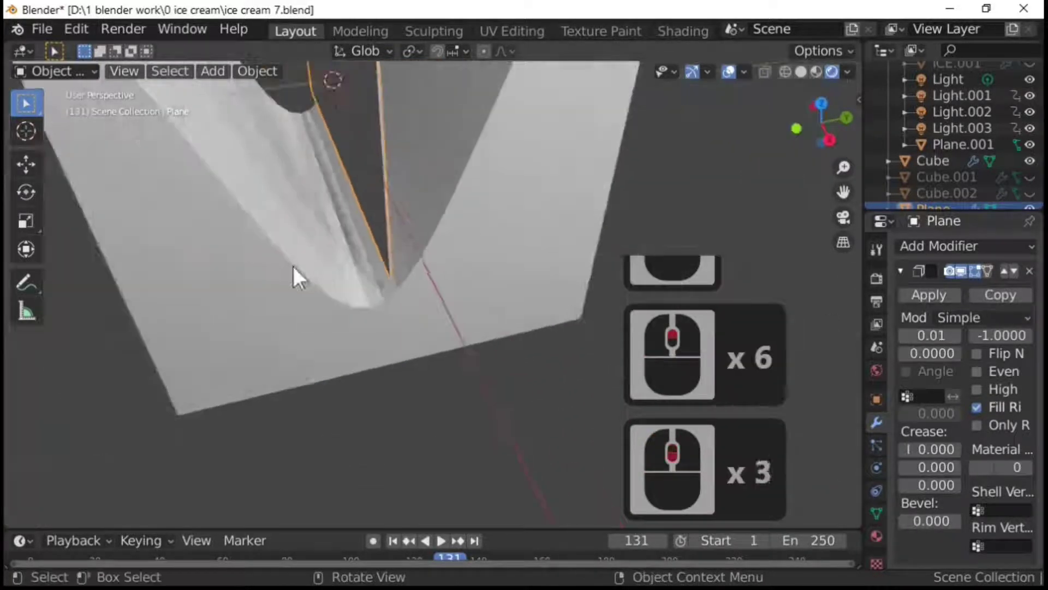
{"action": "left_click", "coordinate": [412, 217]}
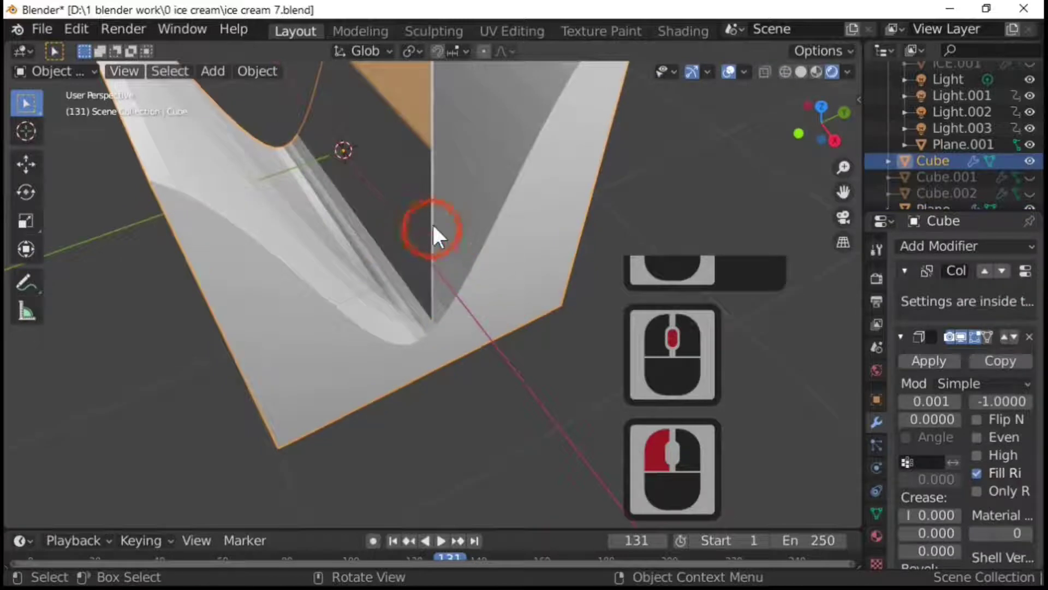
{"action": "left_click", "coordinate": [452, 284]}
{"action": "key", "text": "Tab"}
{"action": "middle_click_drag", "start_coordinate": [494, 335], "coordinate": [468, 265]}
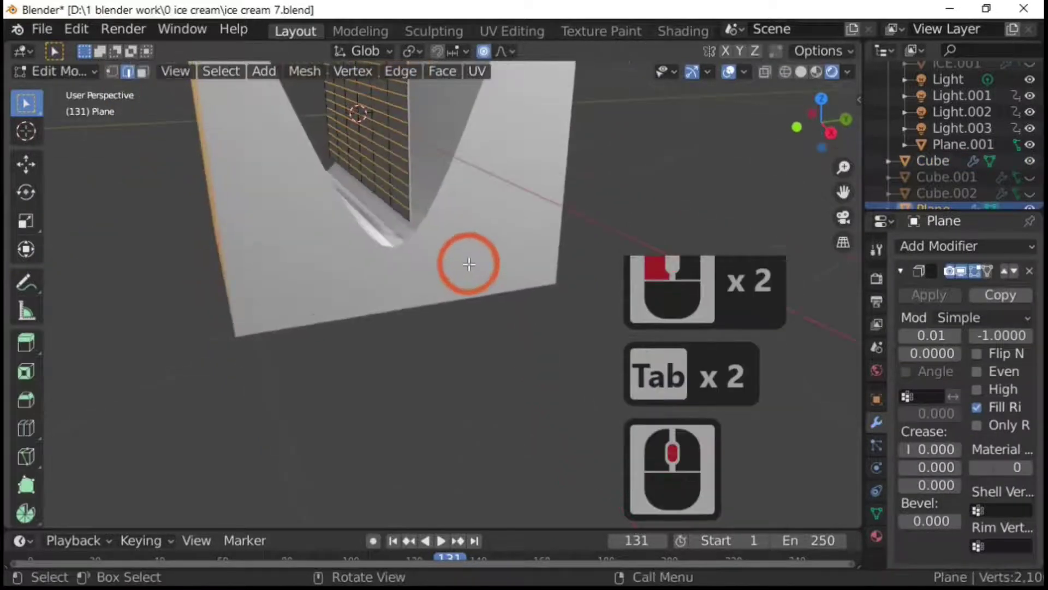
{"action": "key", "text": "Tab"}
{"action": "middle_click_drag", "start_coordinate": [428, 312], "coordinate": [463, 403]}
{"action": "scroll", "coordinate": [467, 403], "scroll_direction": "down", "scroll_amount": 4}
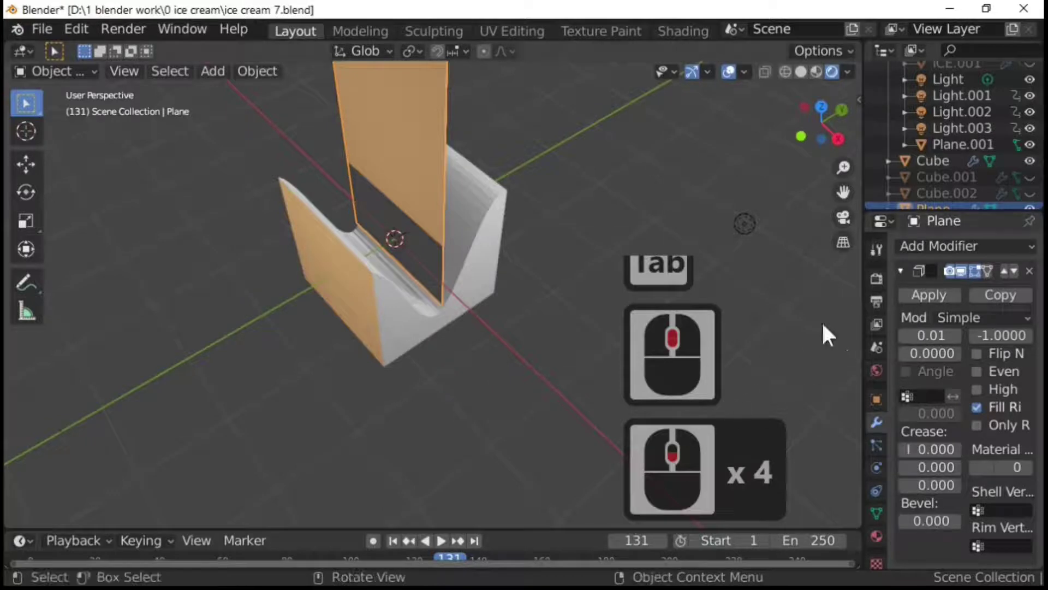
{"action": "scroll", "coordinate": [416, 280], "scroll_direction": "down", "scroll_amount": 3}
{"action": "scroll", "coordinate": [416, 278], "scroll_direction": "down", "scroll_amount": 1}
Step: Enable Cloth physics on the upright plane and set the current frame to 1
{"action": "left_click", "coordinate": [422, 198]}
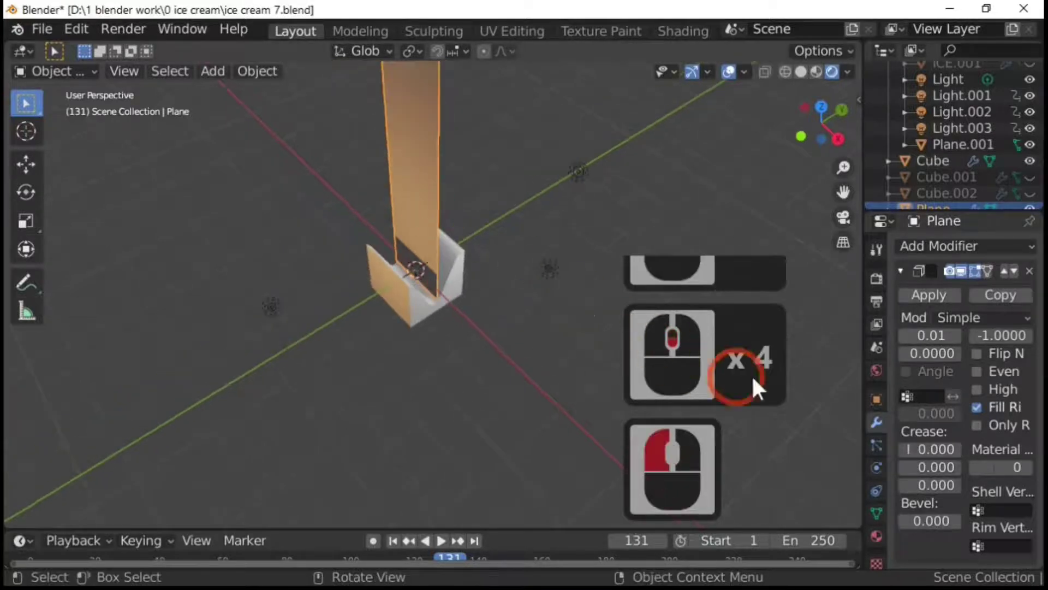
{"action": "left_click", "coordinate": [876, 467]}
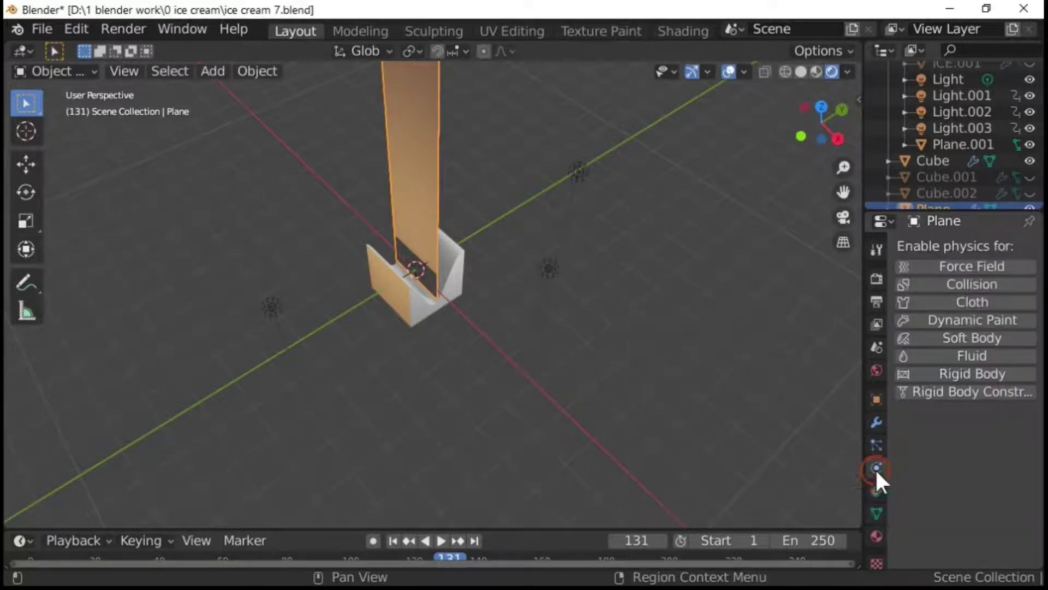
{"action": "left_click", "coordinate": [959, 302]}
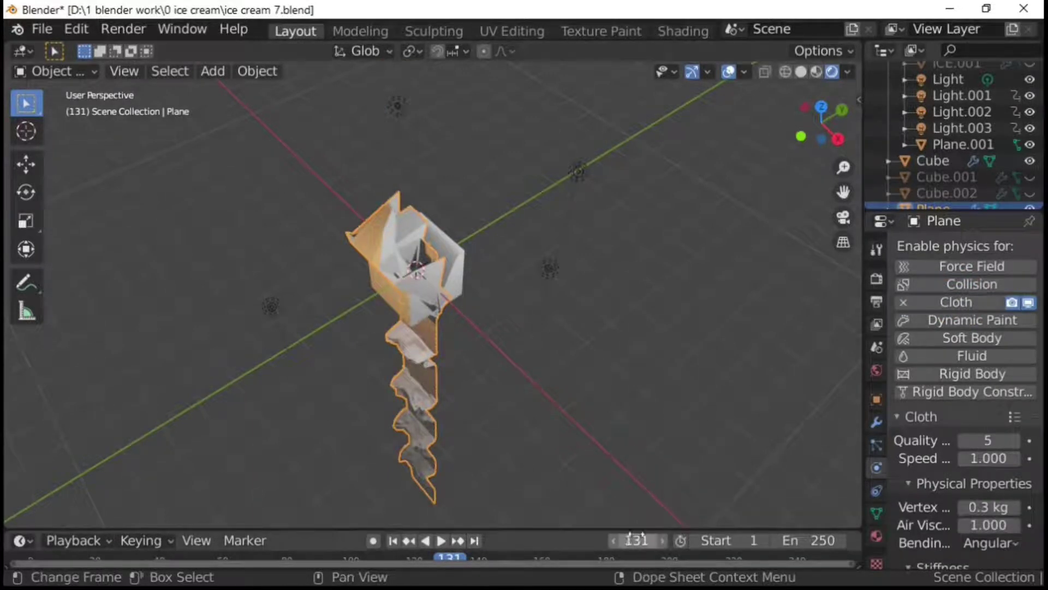
{"action": "left_click", "coordinate": [634, 540]}
{"action": "type", "text": "1"}
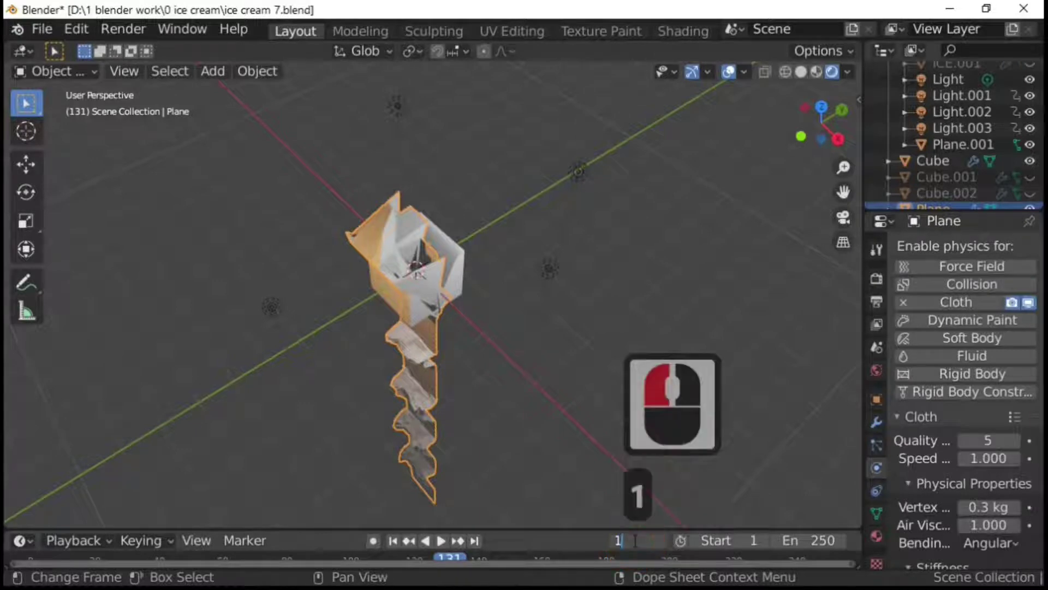
{"action": "key", "text": "Return"}
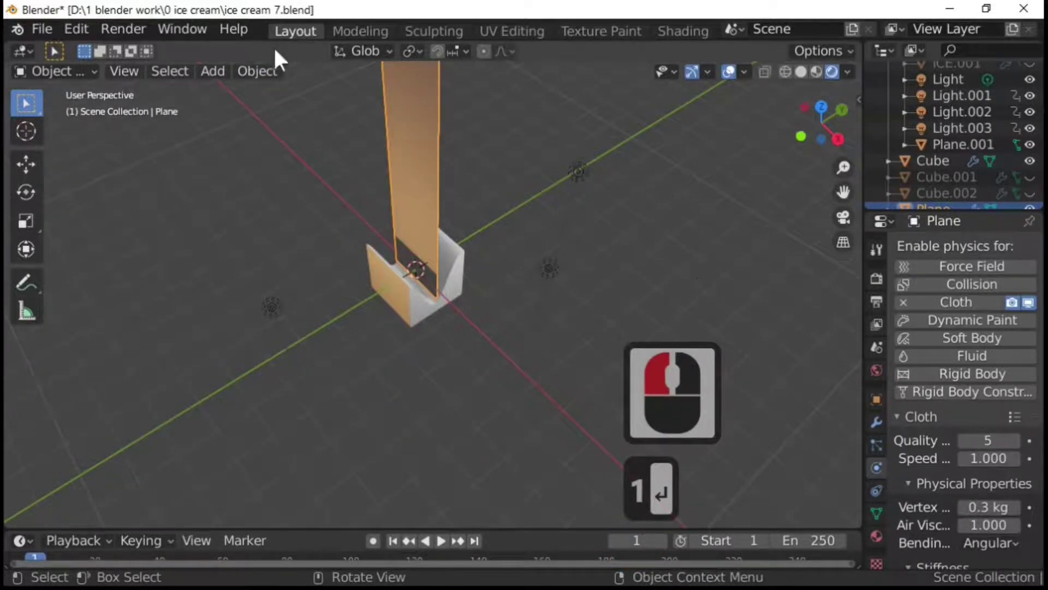
Step: Apply the Denim preset to the upright plane's cloth simulation
{"action": "middle_click_drag", "start_coordinate": [564, 328], "coordinate": [535, 292]}
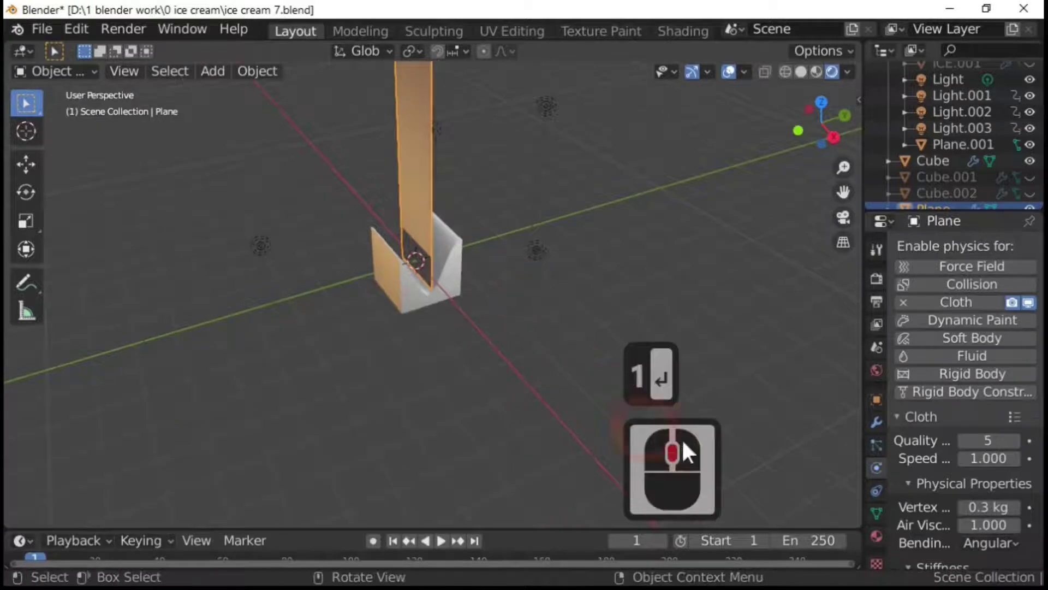
{"action": "left_click", "coordinate": [1014, 417]}
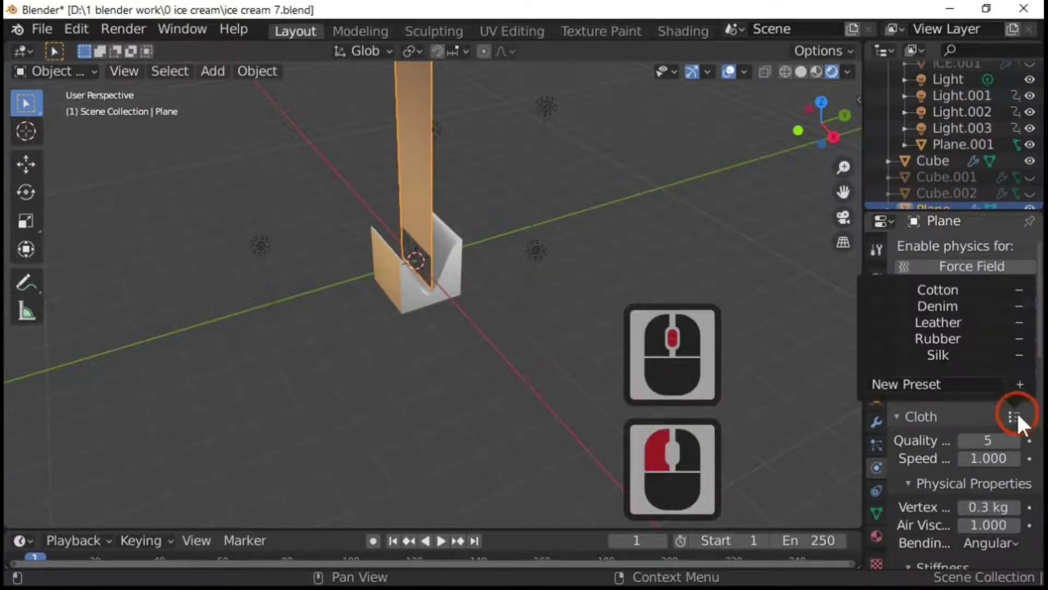
{"action": "left_click", "coordinate": [968, 311]}
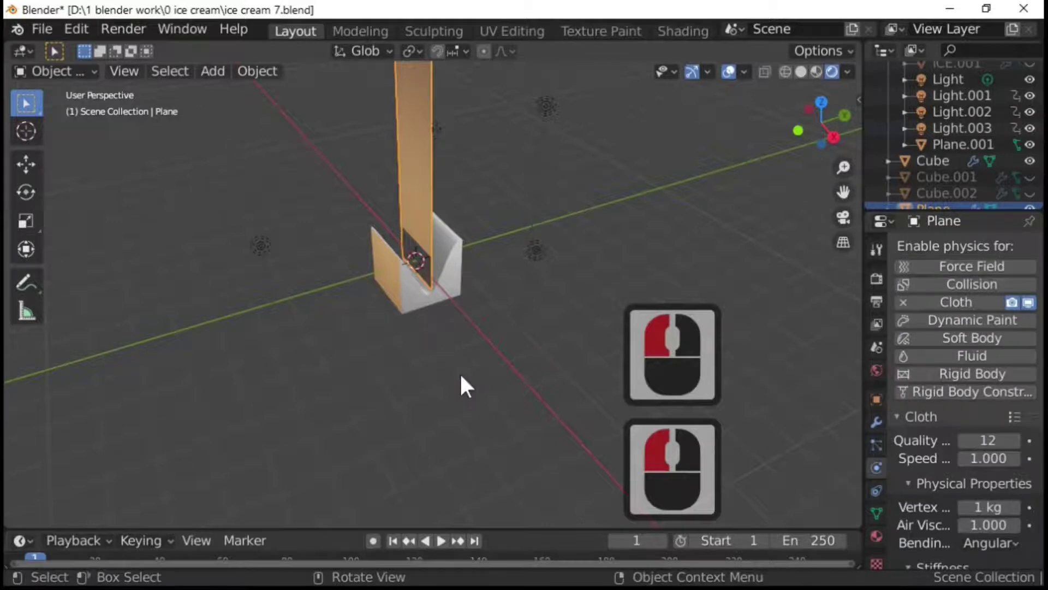
Step: Assign the existing material Material.002 to the upright plane
{"action": "scroll", "coordinate": [453, 339], "scroll_direction": "up", "scroll_amount": 4}
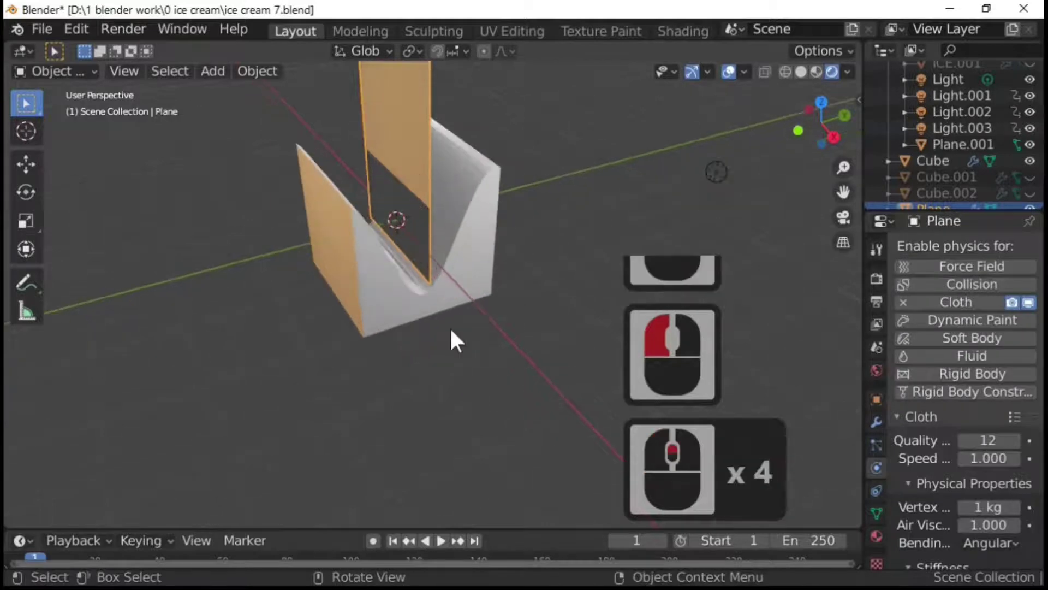
{"action": "left_click", "coordinate": [876, 535]}
{"action": "left_click", "coordinate": [904, 315]}
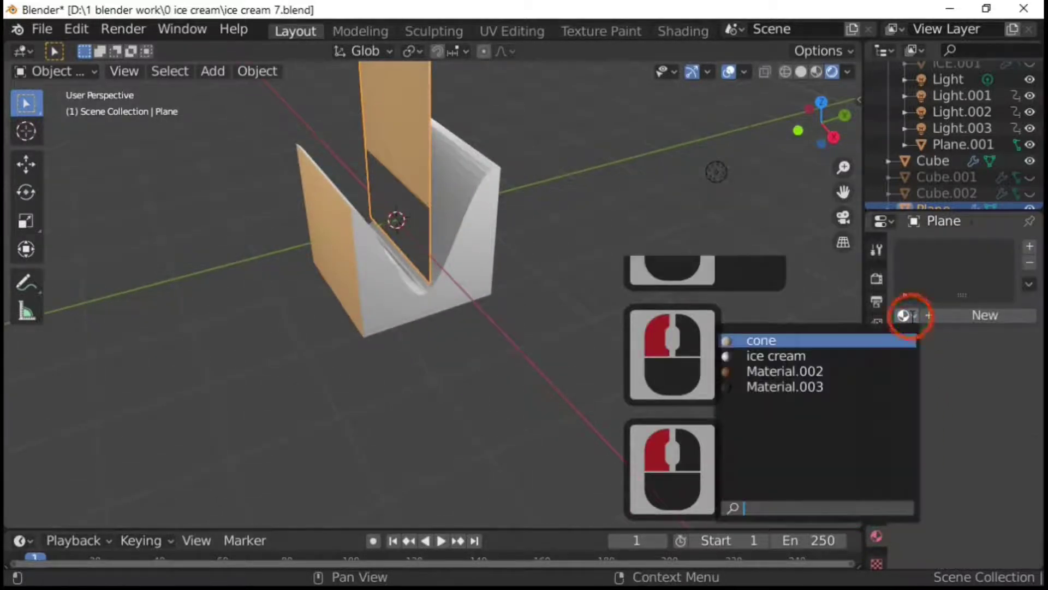
{"action": "left_click", "coordinate": [803, 371]}
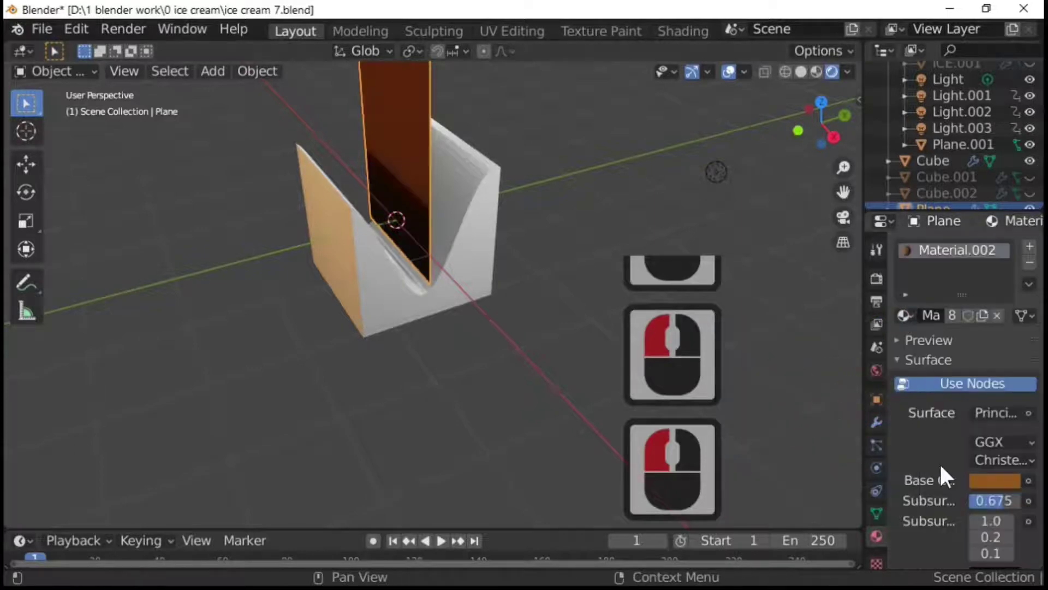
{"action": "scroll", "coordinate": [945, 471], "scroll_direction": "down", "scroll_amount": 4}
{"action": "mouse_move", "coordinate": [329, 242]}
{"action": "middle_mouse_down"}
{"action": "mouse_move", "coordinate": [387, 261]}
{"action": "mouse_move", "coordinate": [336, 234]}
{"action": "middle_mouse_up"}
{"action": "scroll", "coordinate": [437, 326], "scroll_direction": "down", "scroll_amount": 3}
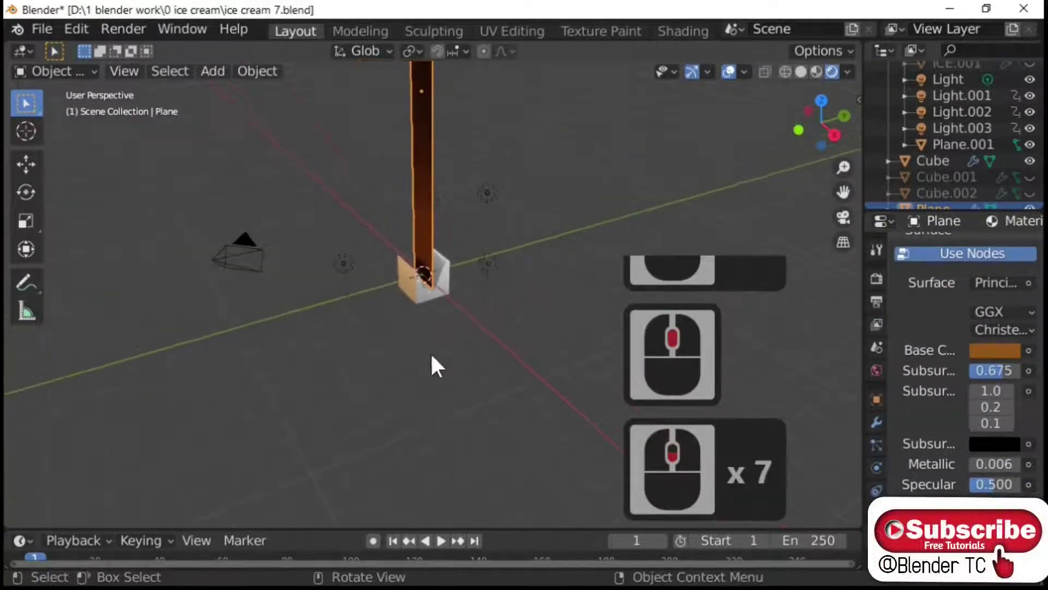
{"action": "middle_click_drag", "start_coordinate": [431, 356], "coordinate": [436, 388]}
{"action": "scroll", "coordinate": [444, 381], "scroll_direction": "up", "scroll_amount": 3}
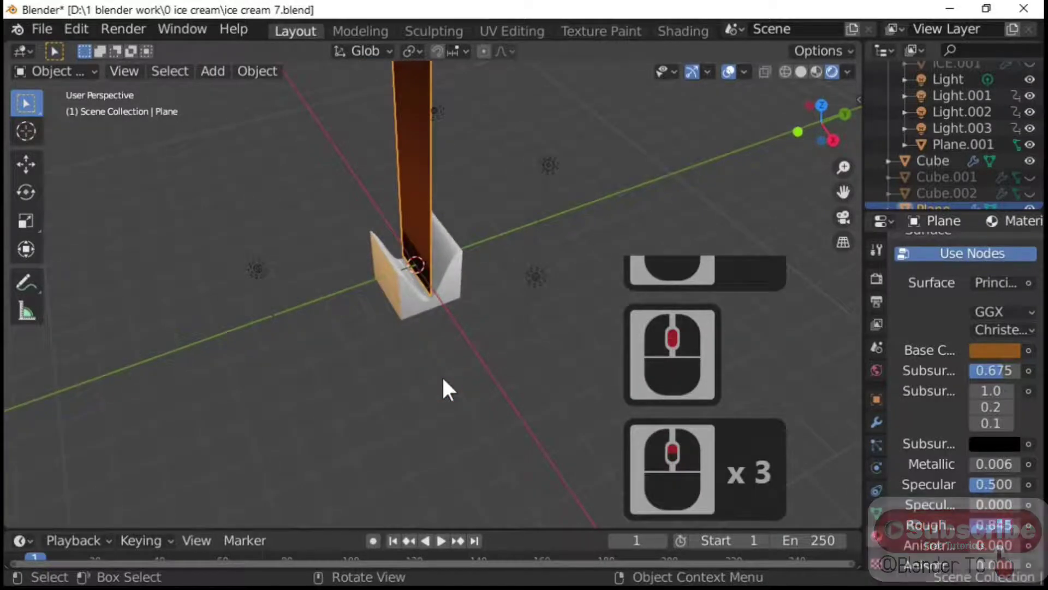
Step: Play the cloth simulation to frame 59, following the plane as it folds into the cube's groove
{"action": "key", "text": "space"}
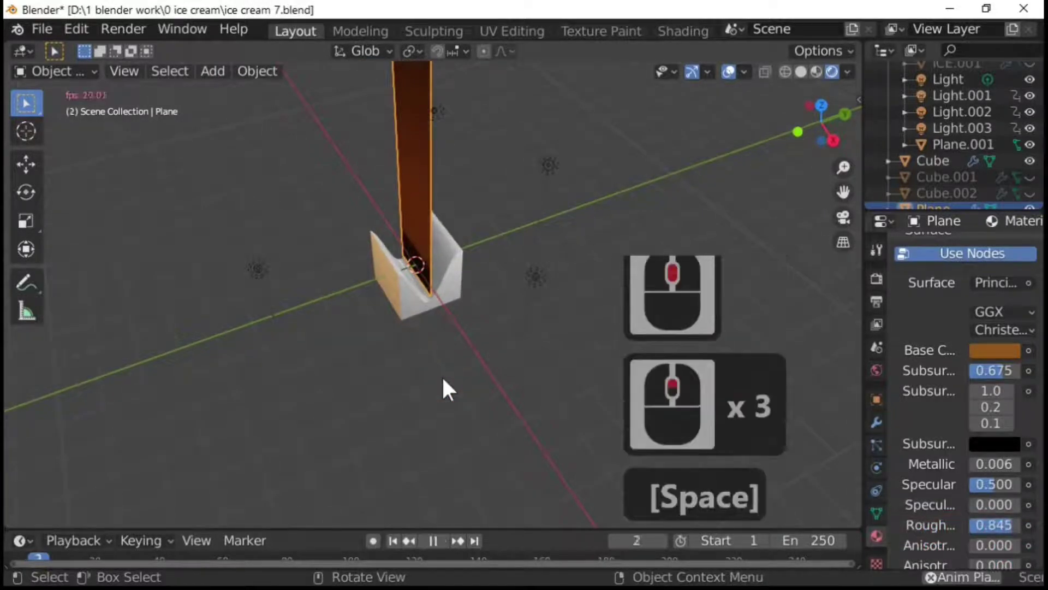
{"action": "scroll", "coordinate": [439, 371], "scroll_direction": "up", "scroll_amount": 6}
{"action": "middle_click_drag", "start_coordinate": [437, 365], "coordinate": [429, 322]}
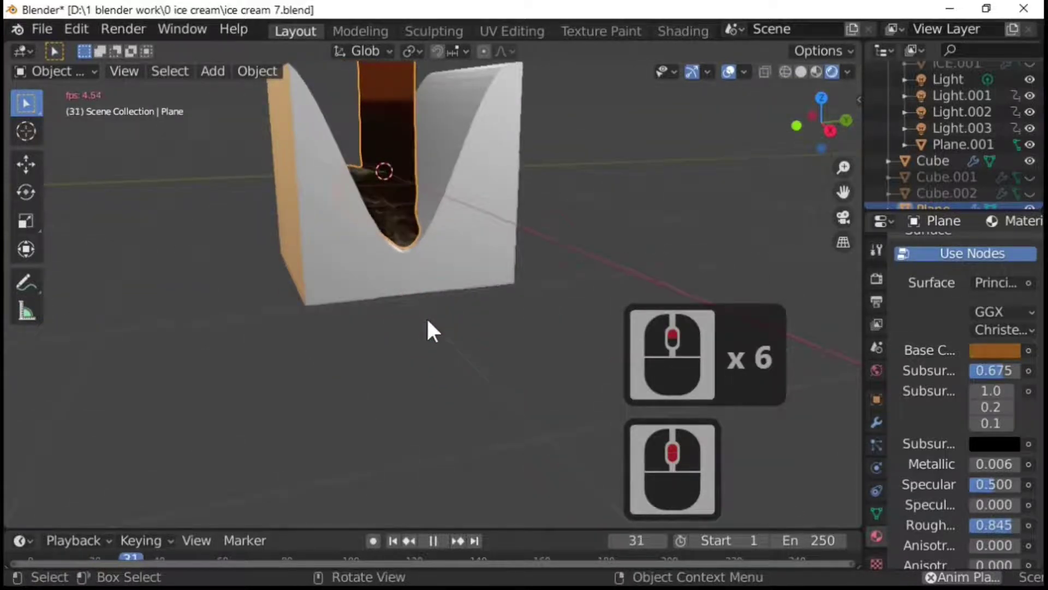
{"action": "middle_click_drag", "start_coordinate": [426, 319], "coordinate": [435, 382]}
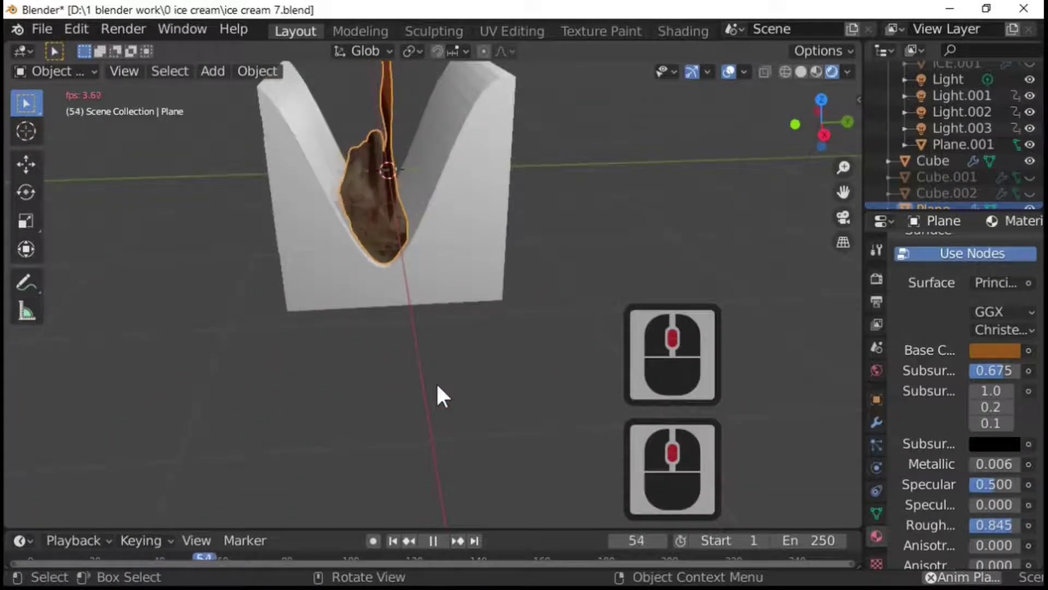
{"action": "key", "text": "space"}
Step: Hide the grooved collision cube and run the cloth simulation on to frame 92
{"action": "left_click", "coordinate": [464, 241]}
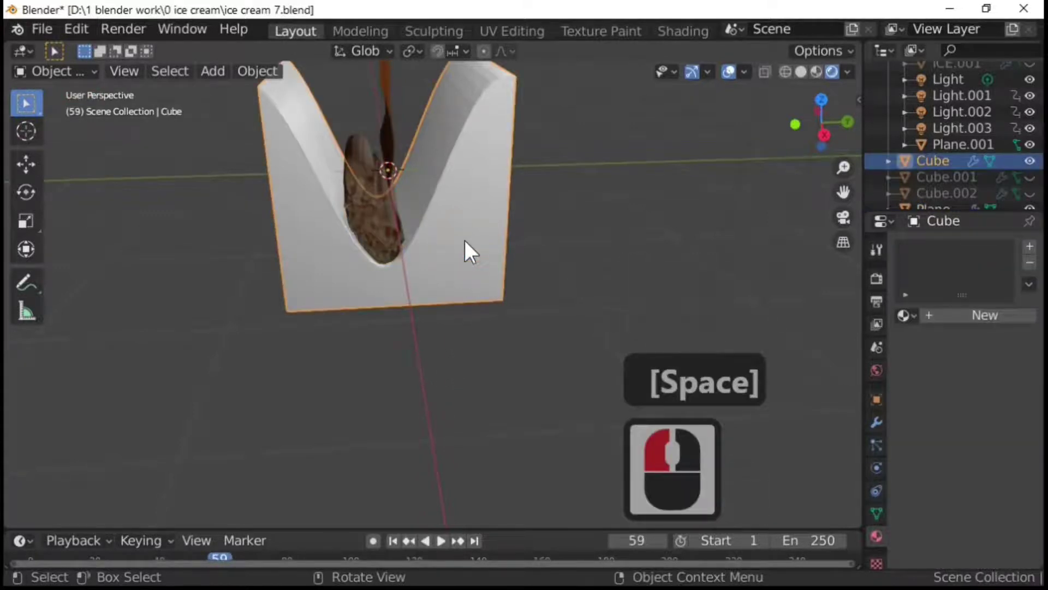
{"action": "key", "text": "h"}
{"action": "key", "text": "space"}
{"action": "middle_click_drag", "start_coordinate": [440, 221], "coordinate": [511, 200]}
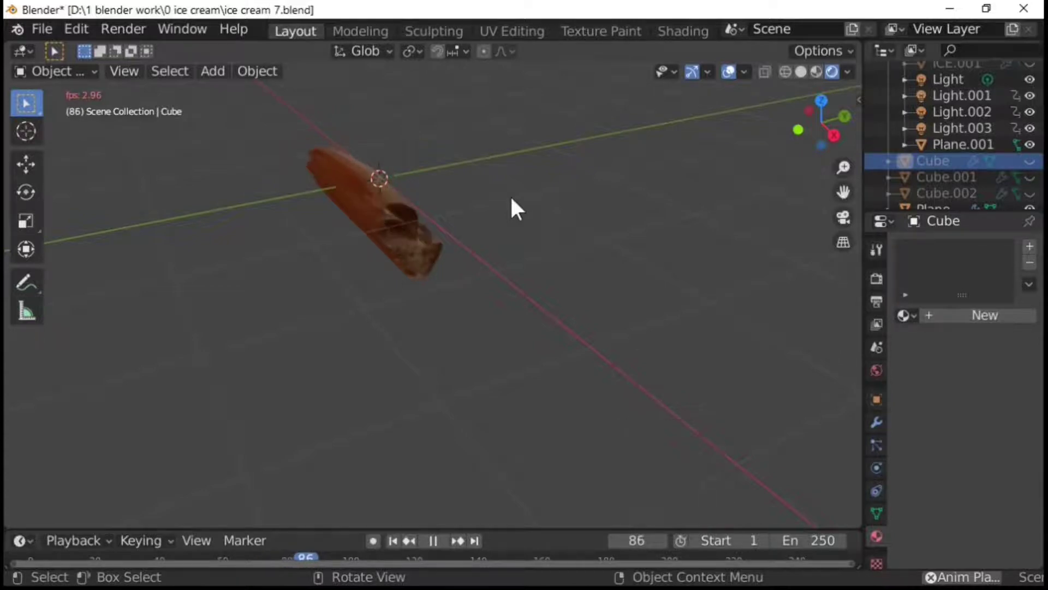
{"action": "key", "text": "space"}
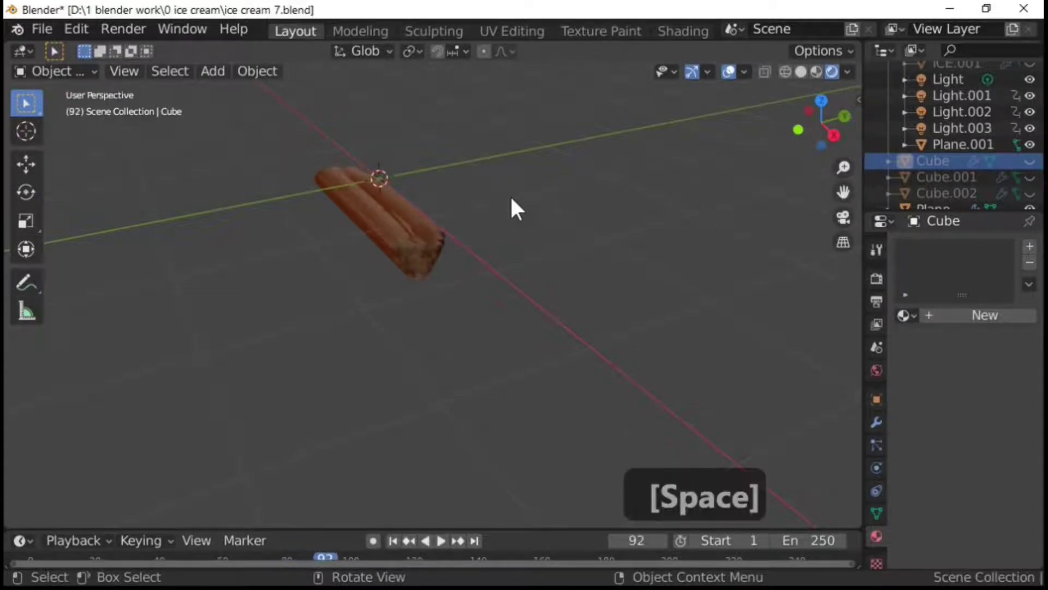
Step: Examine the end face and overall shape of the folded cloth at frame 92
{"action": "middle_click_drag", "start_coordinate": [512, 206], "coordinate": [430, 376]}
{"action": "scroll", "coordinate": [431, 305], "scroll_direction": "up", "scroll_amount": 4}
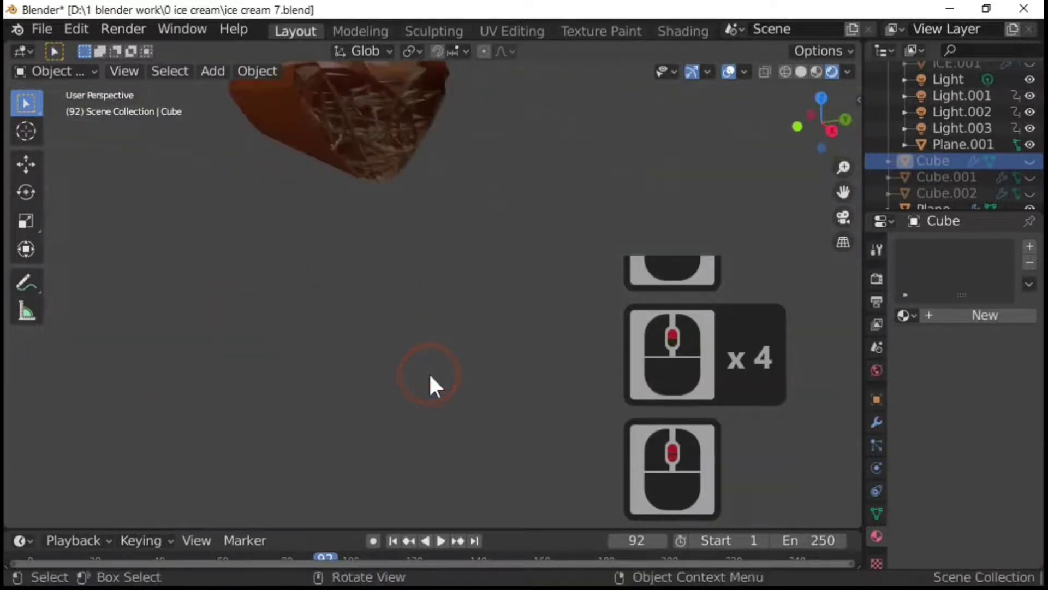
{"action": "key", "text": "Left"}
{"action": "key", "text": "Right"}
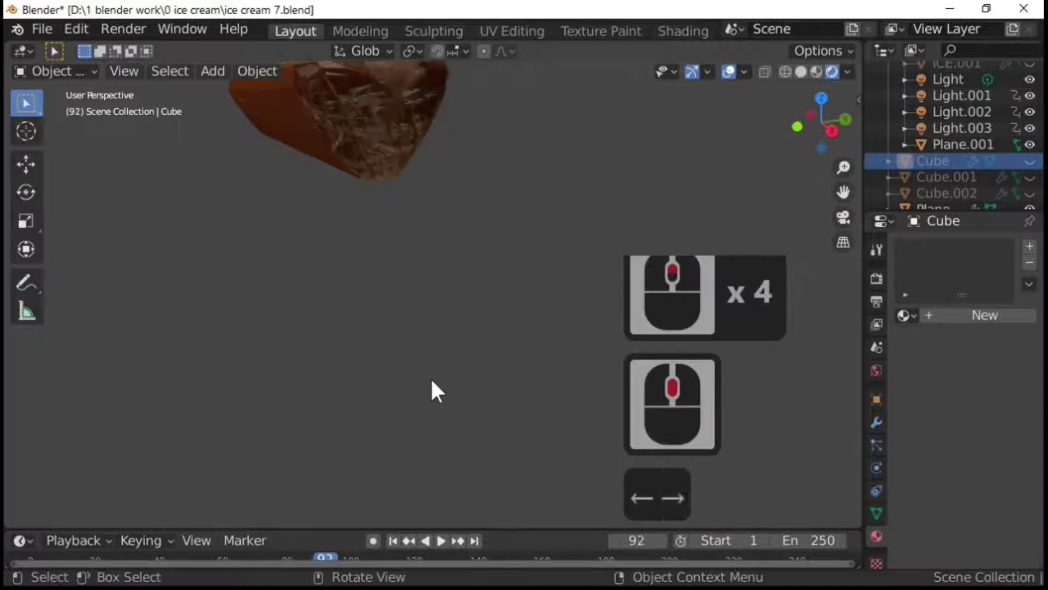
{"action": "scroll", "coordinate": [434, 387], "scroll_direction": "down", "scroll_amount": 5}
{"action": "middle_click_drag", "start_coordinate": [438, 398], "coordinate": [453, 428]}
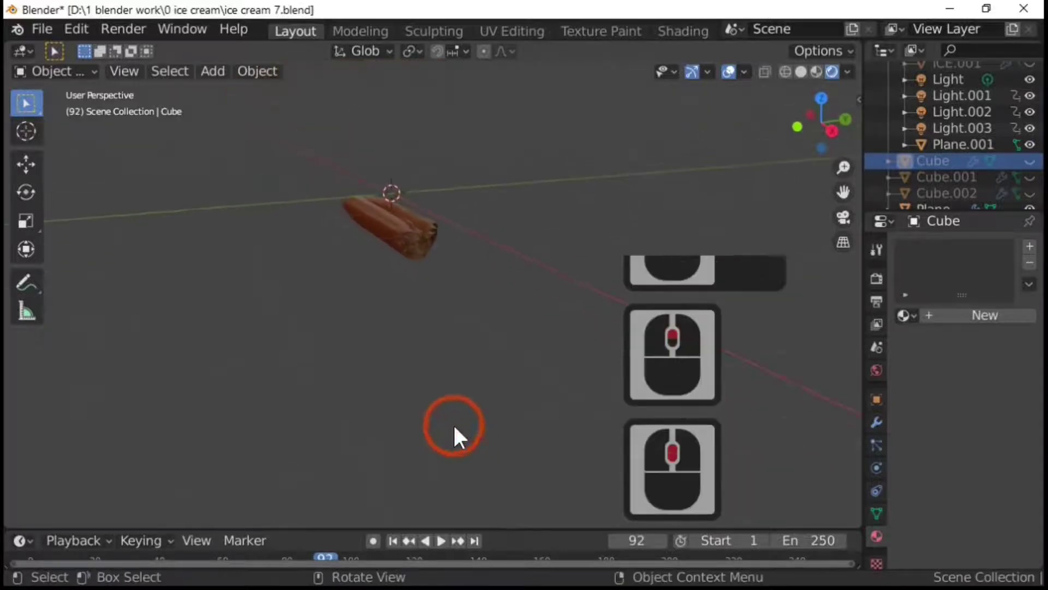
Step: Set the Solidify thickness of the hidden collision cube to 0.771
{"action": "left_click", "coordinate": [880, 423]}
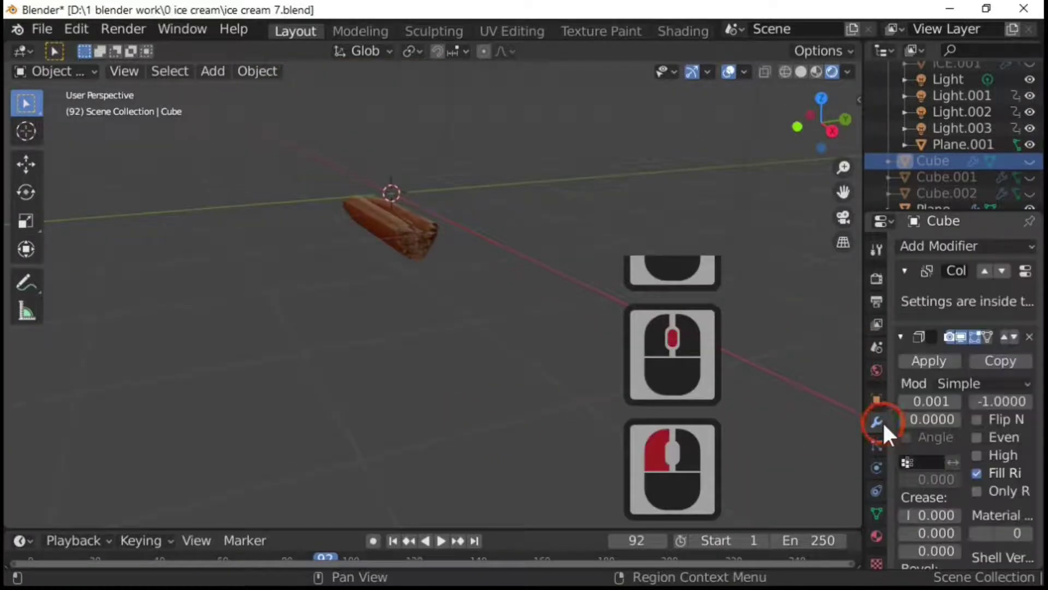
{"action": "left_click", "coordinate": [955, 402]}
{"action": "left_click", "coordinate": [955, 401]}
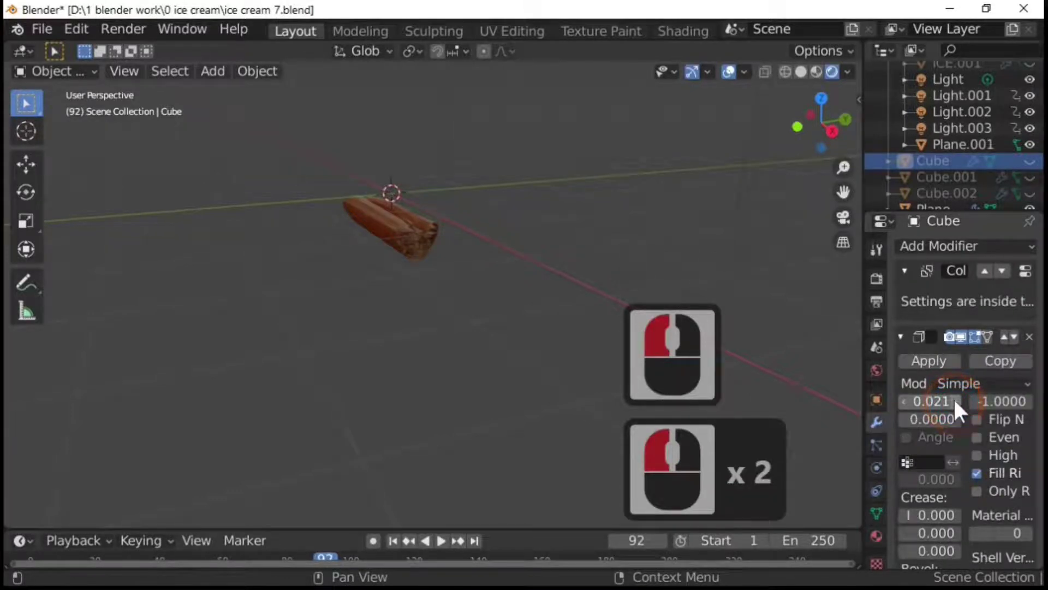
{"action": "left_click", "coordinate": [955, 402]}
{"action": "left_click", "coordinate": [955, 401]}
{"action": "left_click", "coordinate": [955, 401]}
{"action": "left_click", "coordinate": [956, 402]}
{"action": "left_click", "coordinate": [956, 401]}
{"action": "left_click", "coordinate": [955, 401]}
{"action": "left_click", "coordinate": [955, 401]}
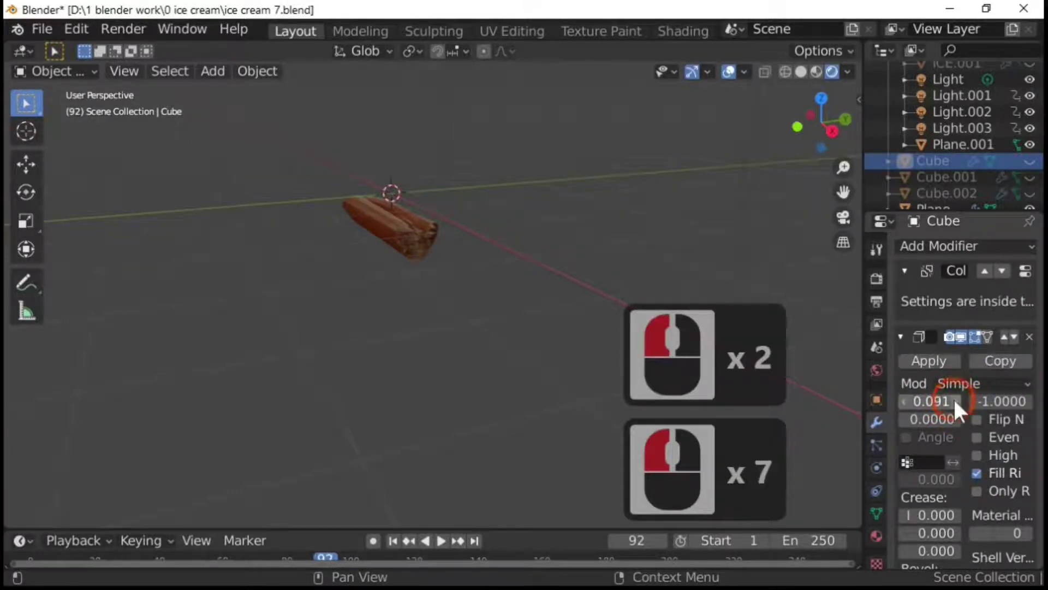
{"action": "mouse_move", "coordinate": [956, 402]}
{"action": "left_mouse_down"}
{"action": "mouse_move", "coordinate": [979, 399]}
{"action": "mouse_move", "coordinate": [953, 397]}
{"action": "left_mouse_up"}
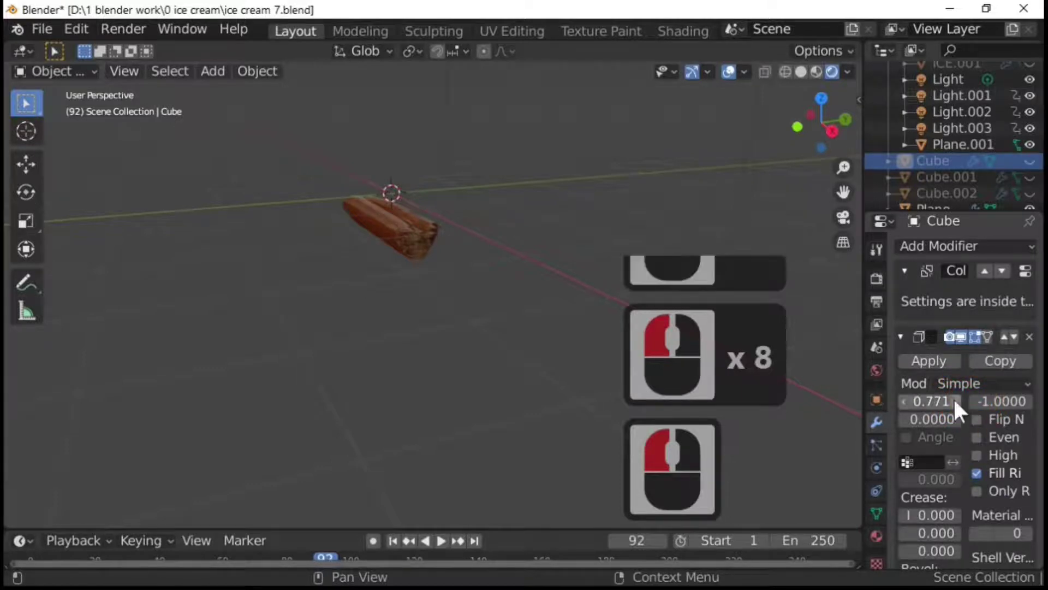
Step: Set the folded plane's Solidify thickness to 0.08 and deselect it
{"action": "scroll", "coordinate": [456, 261], "scroll_direction": "up", "scroll_amount": 3}
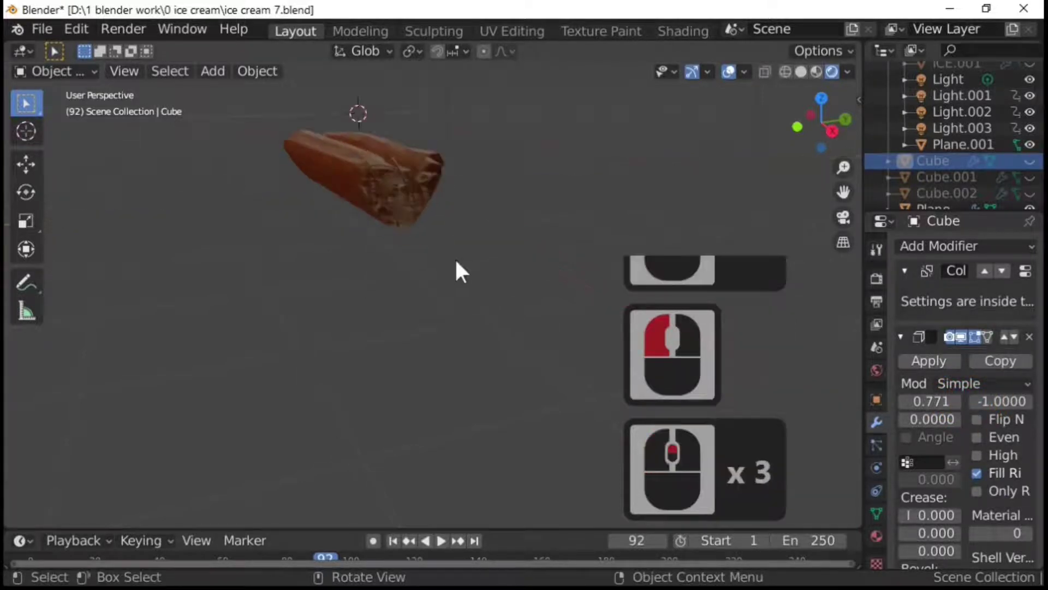
{"action": "left_click", "coordinate": [387, 184]}
{"action": "left_click", "coordinate": [957, 336]}
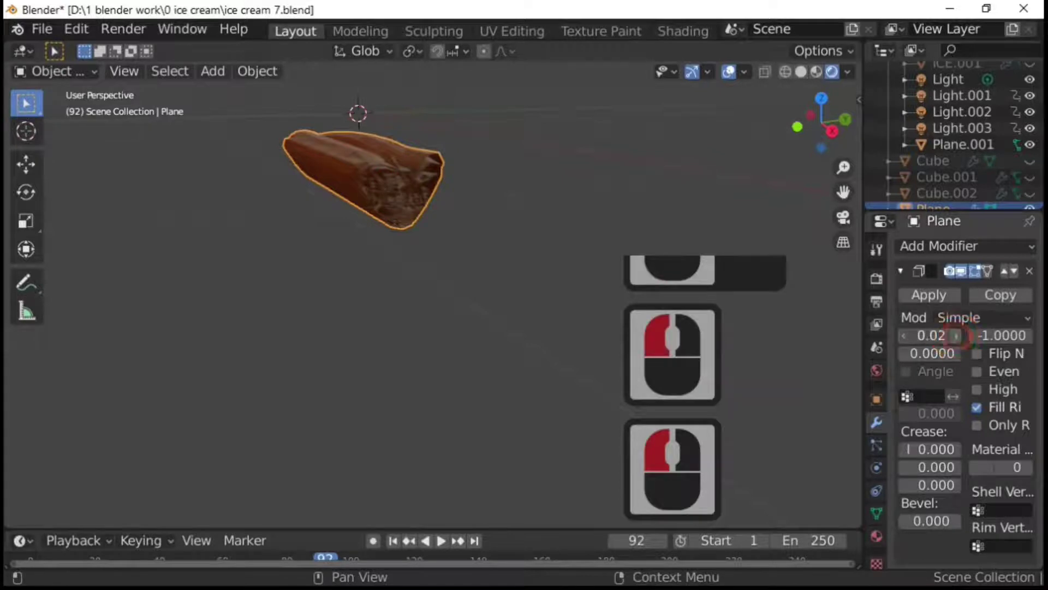
{"action": "left_click", "coordinate": [957, 336]}
{"action": "double_click", "coordinate": [956, 335]}
{"action": "left_click", "coordinate": [957, 335]}
{"action": "double_click", "coordinate": [956, 335]}
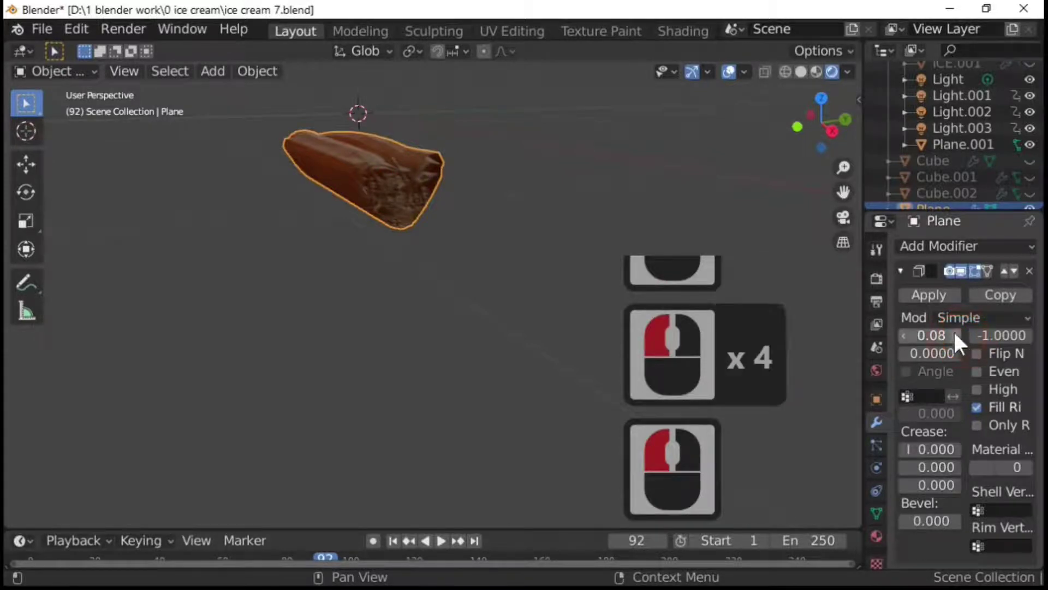
{"action": "left_click", "coordinate": [470, 304]}
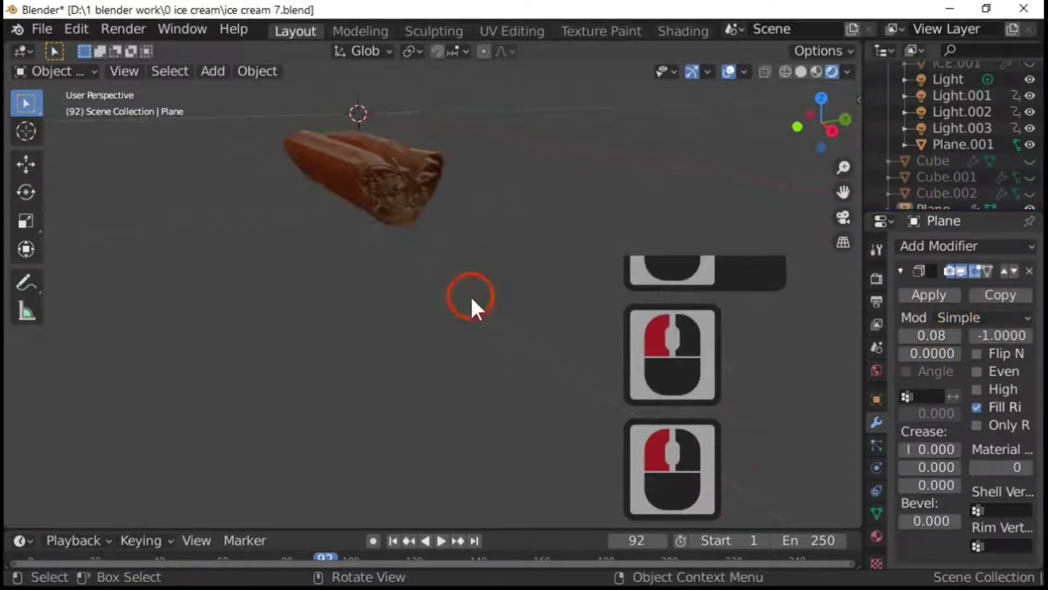
Step: Inspect the thickened folds of the plane and run the timeline to frame 120 in Edit Mode
{"action": "middle_click_drag", "start_coordinate": [470, 304], "coordinate": [475, 273]}
{"action": "scroll", "coordinate": [423, 292], "scroll_direction": "up", "scroll_amount": 3}
{"action": "middle_click_drag", "start_coordinate": [422, 292], "coordinate": [468, 292]}
{"action": "scroll", "coordinate": [414, 342], "scroll_direction": "down", "scroll_amount": 4}
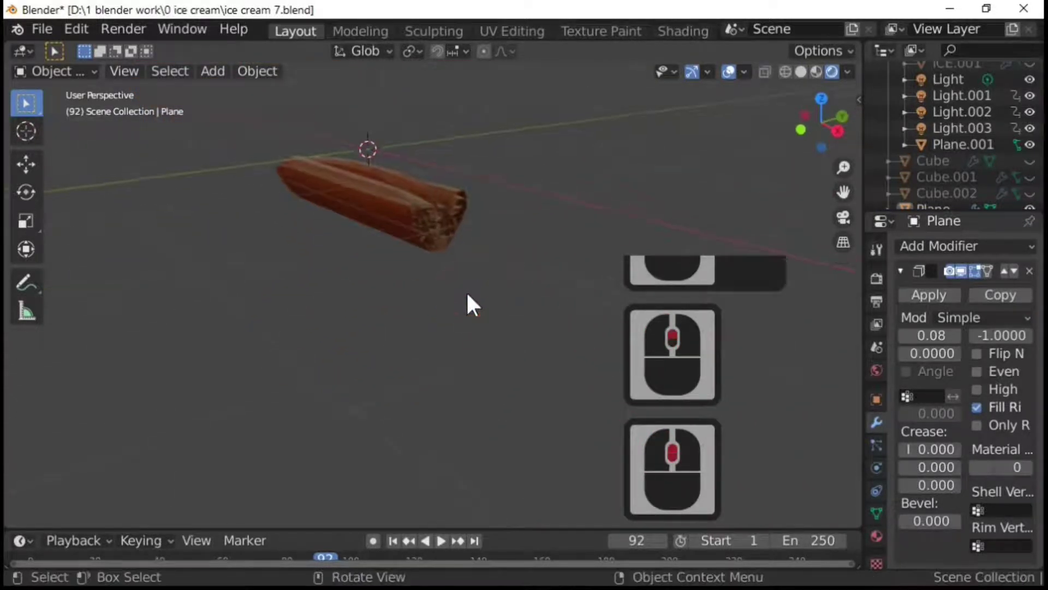
{"action": "key", "text": "Tab"}
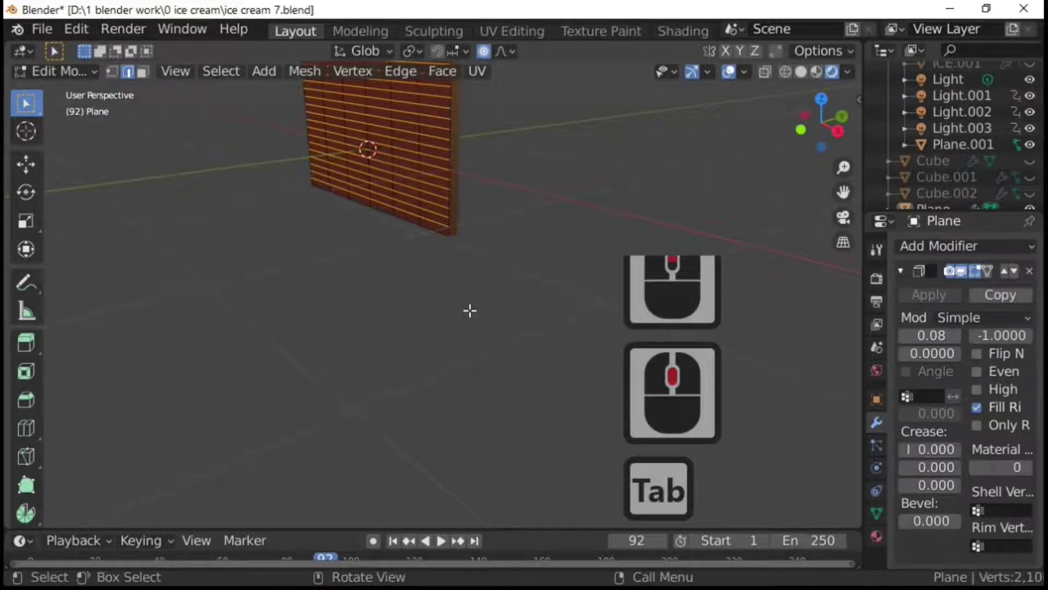
{"action": "key", "text": "space"}
{"action": "key", "text": "space"}
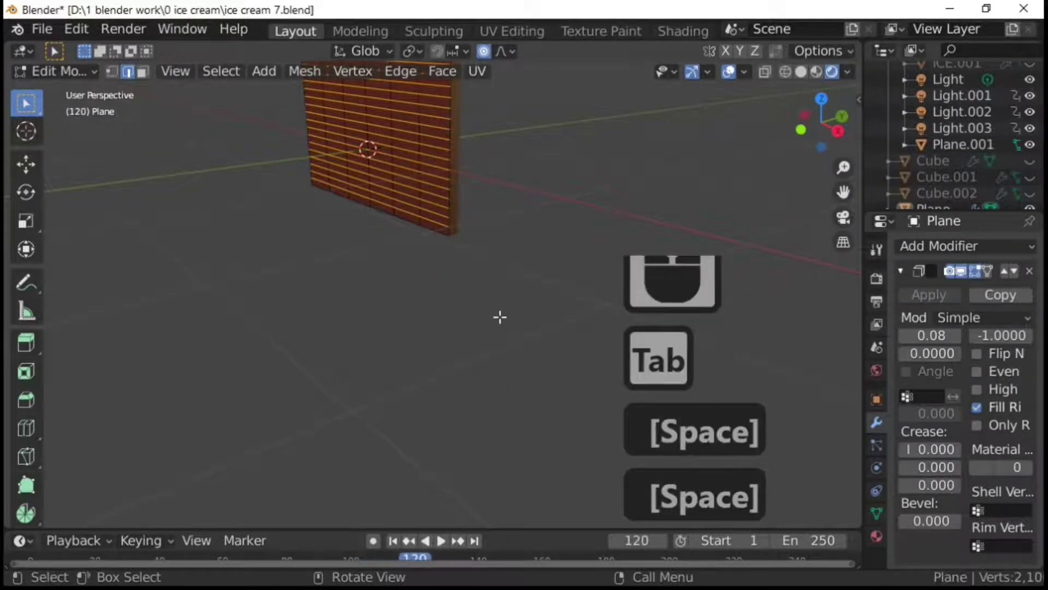
Step: Rewind the timeline to frame 1 in Object Mode and set the plane's Solidify thickness to 0.01
{"action": "key", "text": "shift+Left"}
{"action": "key", "text": "Tab"}
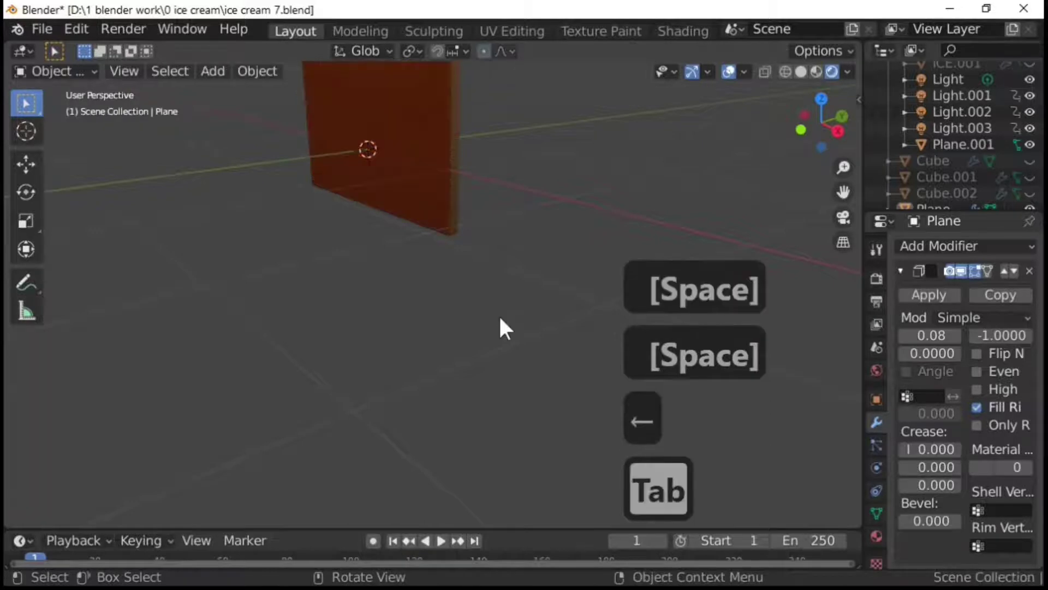
{"action": "key", "text": "shift+Left"}
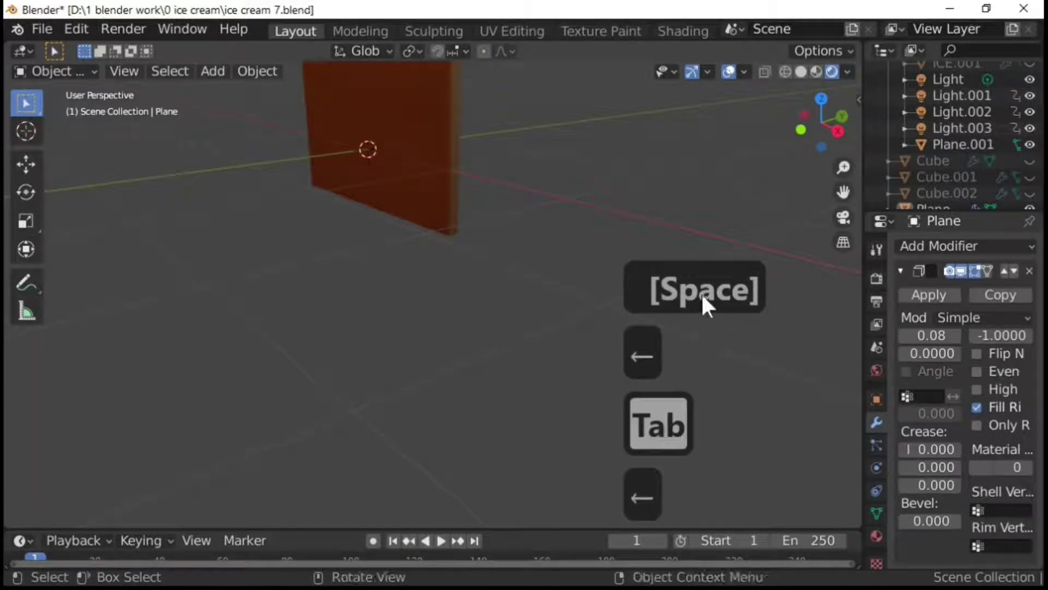
{"action": "left_click", "coordinate": [910, 336]}
{"action": "type", "text": ".01"}
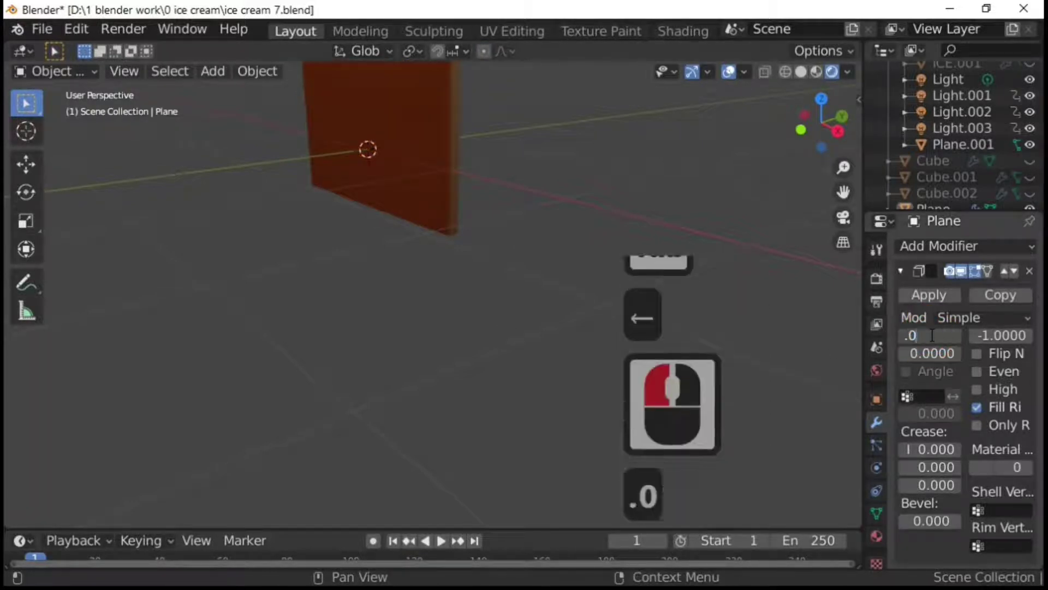
{"action": "key", "text": "Return"}
Step: Run the plane's cloth simulation from frame 1 and pause it at frame 112
{"action": "key", "text": "space"}
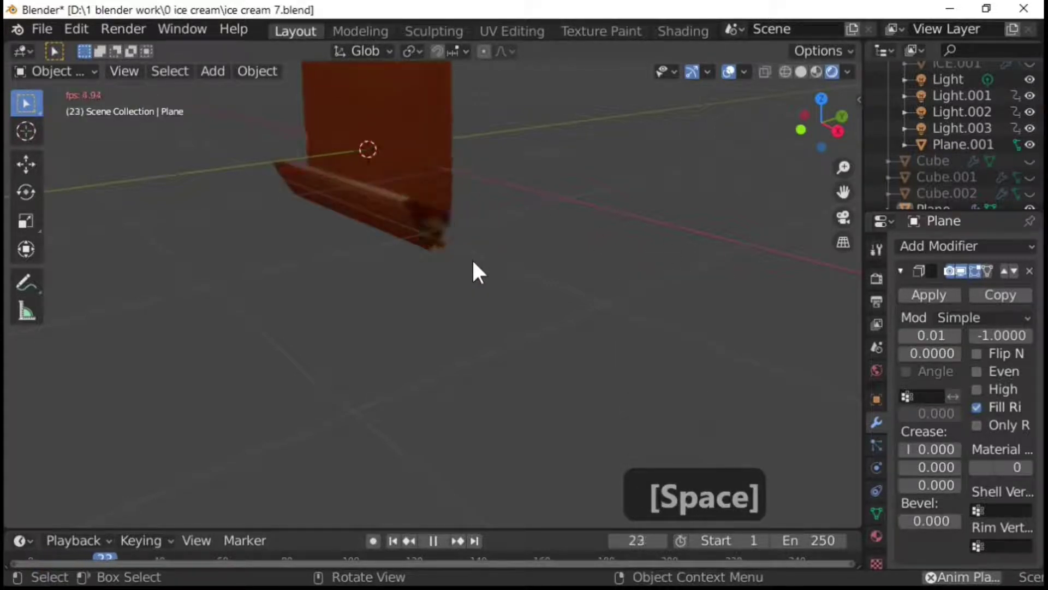
{"action": "left_click", "coordinate": [431, 273]}
{"action": "mouse_move", "coordinate": [428, 273]}
{"action": "middle_mouse_down"}
{"action": "mouse_move", "coordinate": [386, 253]}
{"action": "mouse_move", "coordinate": [424, 267]}
{"action": "middle_mouse_up"}
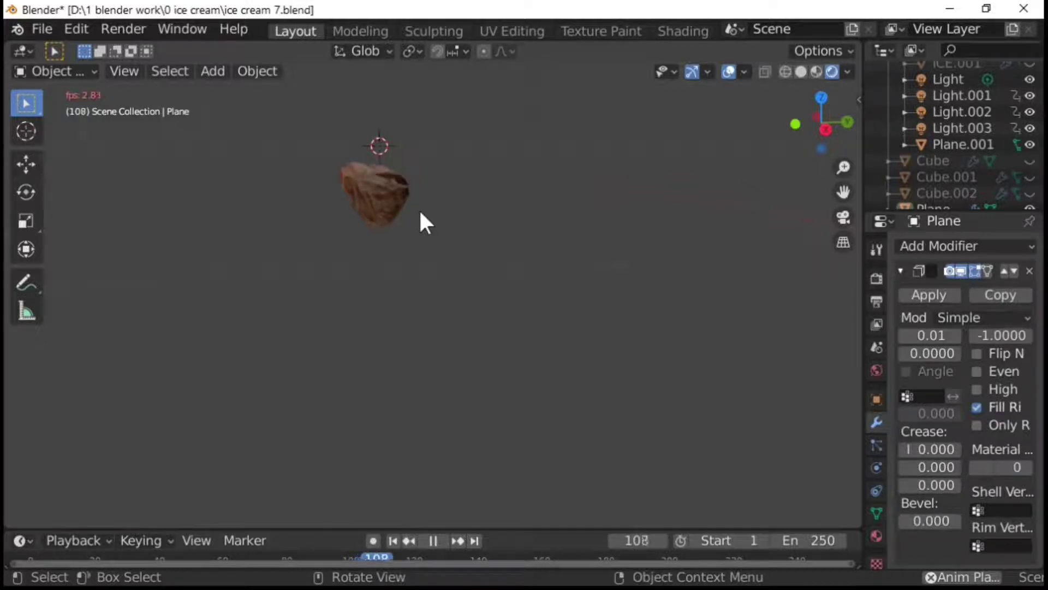
{"action": "key", "text": "space"}
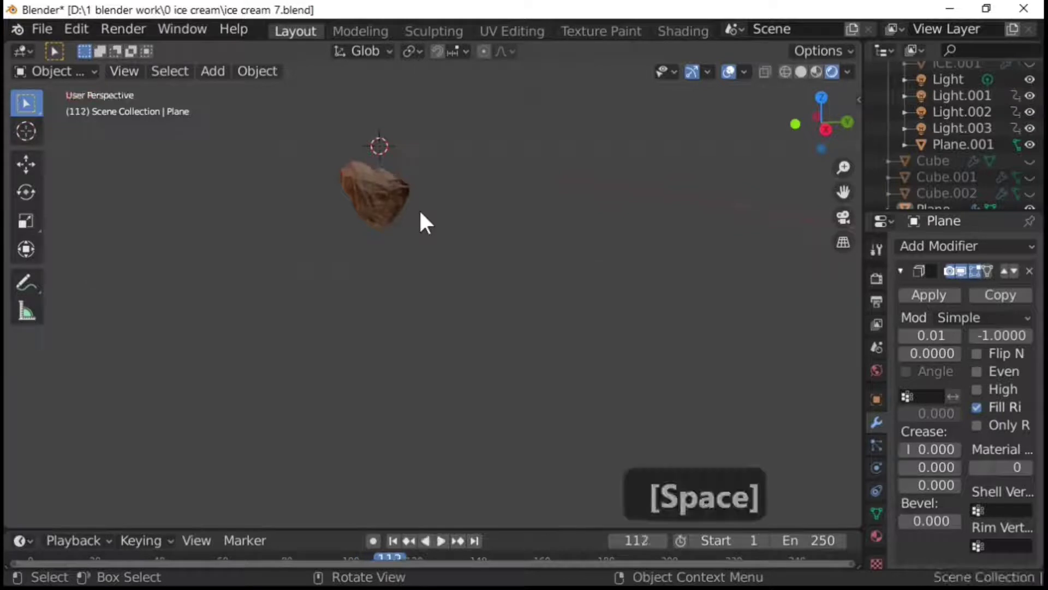
Step: Step through the simulated frames up to 117 and settle on frame 111
{"action": "key", "text": "Right"}
{"action": "key", "text": "Left"}
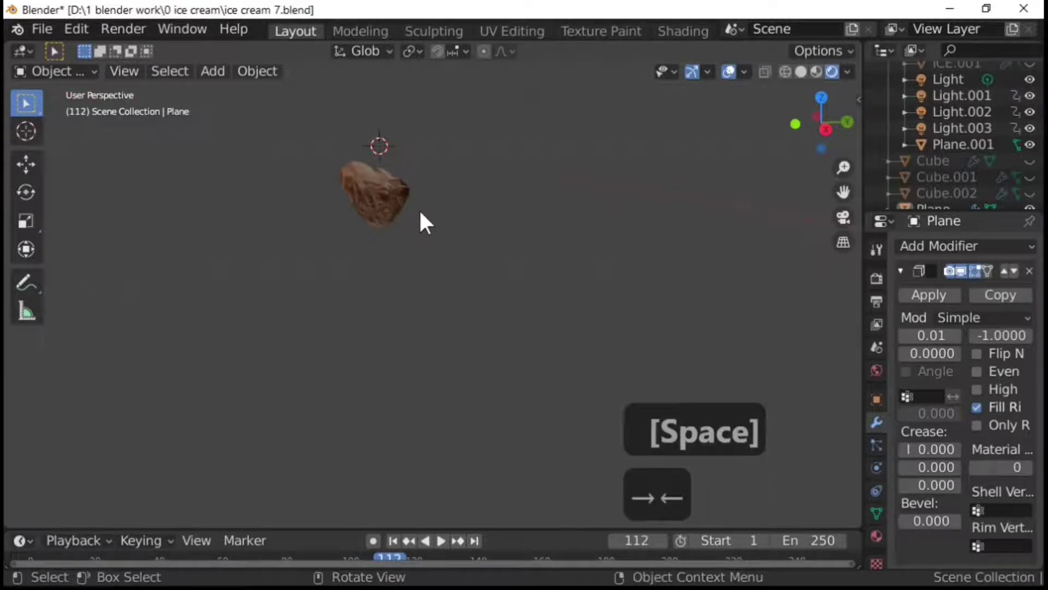
{"action": "key", "text": "Right"}
{"action": "key", "text": "Right"}
{"action": "key", "text": "Right"}
{"action": "key", "text": "Right"}
{"action": "key", "text": "Right"}
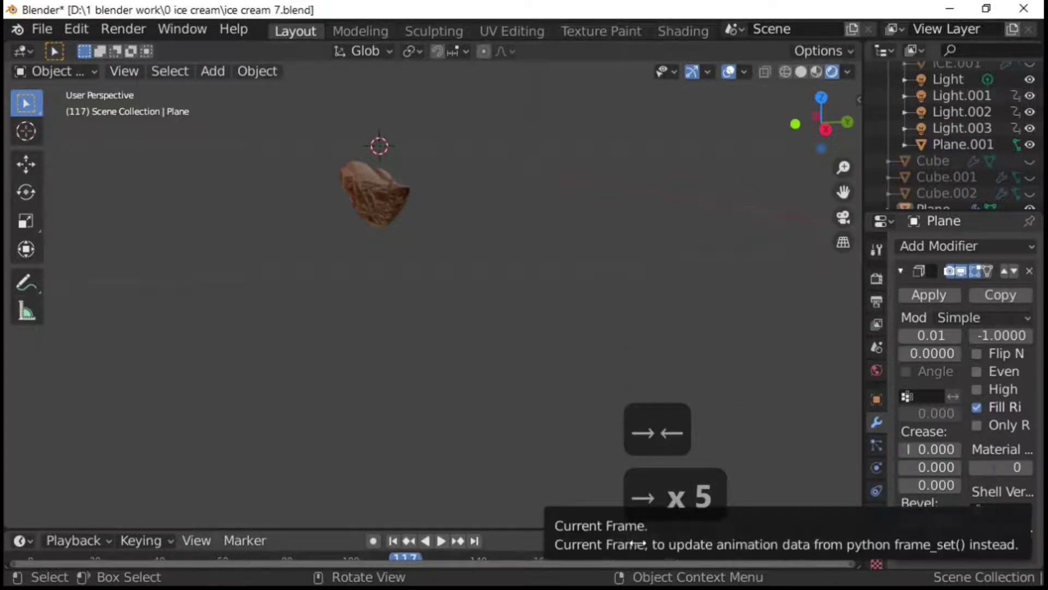
{"action": "key", "text": "Left"}
{"action": "key", "text": "Left"}
{"action": "key", "text": "Left"}
{"action": "key", "text": "Left"}
{"action": "key", "text": "Left"}
{"action": "key", "text": "Left"}
{"action": "key", "text": "Left"}
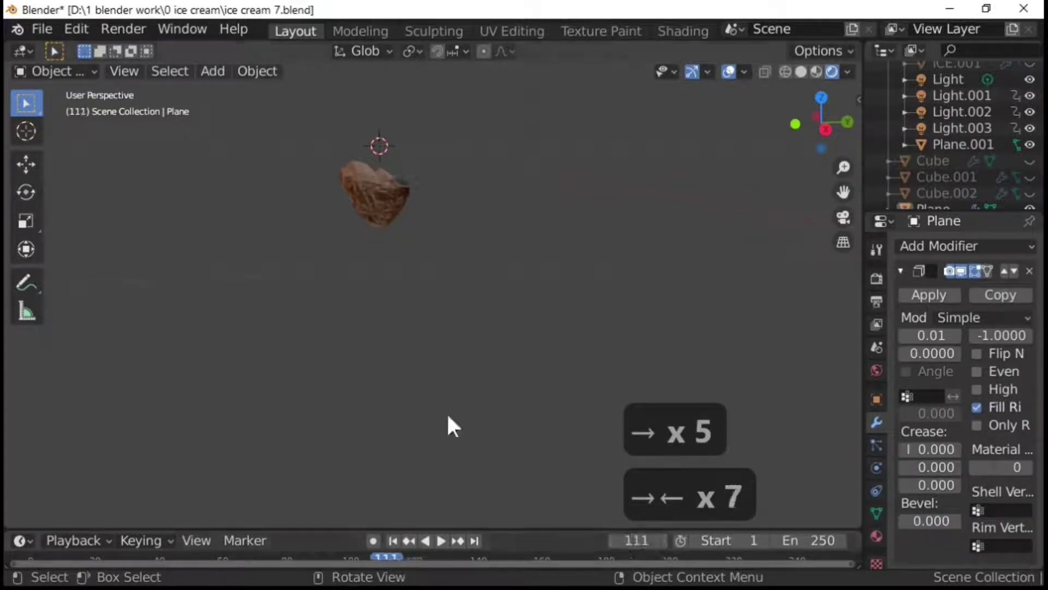
Step: Examine the folded cloth's end at frame 111 and its undeformed mesh in Edit Mode
{"action": "middle_click_drag", "start_coordinate": [449, 426], "coordinate": [407, 255]}
{"action": "scroll", "coordinate": [415, 299], "scroll_direction": "up", "scroll_amount": 3}
{"action": "middle_click_drag", "start_coordinate": [408, 290], "coordinate": [447, 346]}
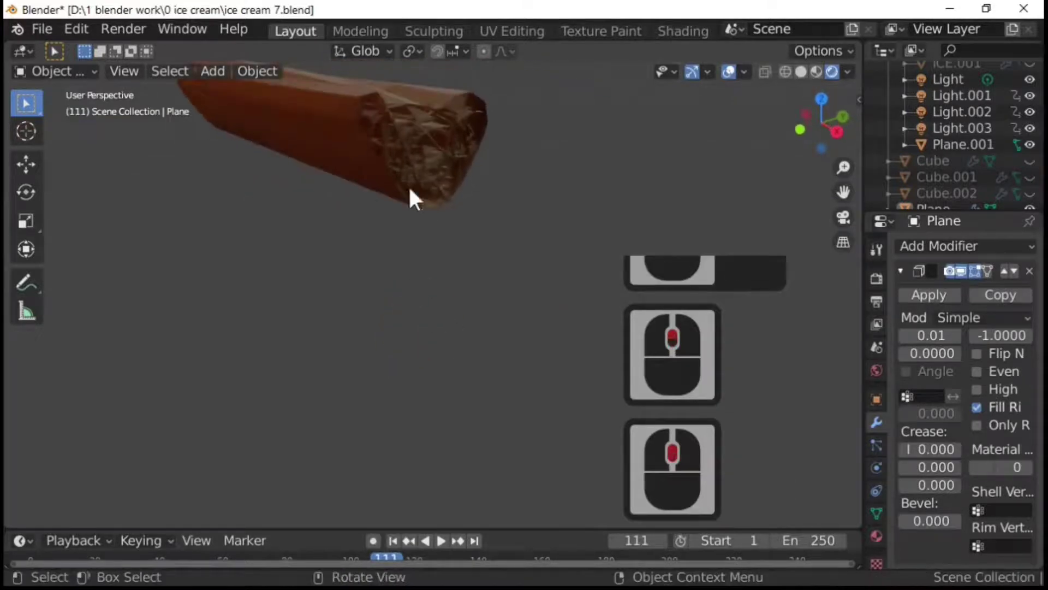
{"action": "key", "text": "Tab"}
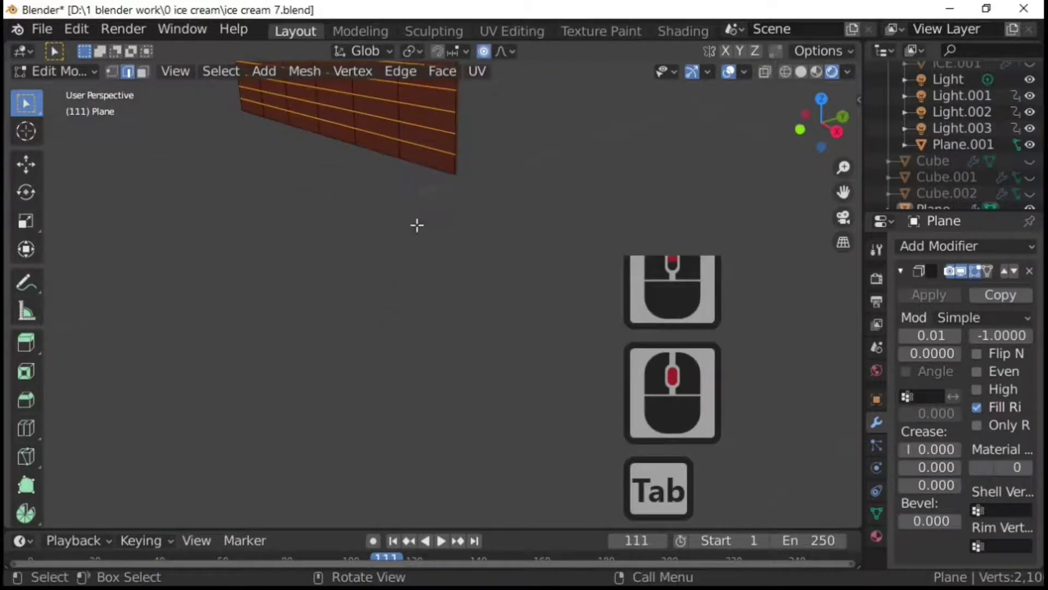
{"action": "middle_click_drag", "start_coordinate": [417, 224], "coordinate": [424, 279]}
{"action": "scroll", "coordinate": [431, 279], "scroll_direction": "up", "scroll_amount": 7}
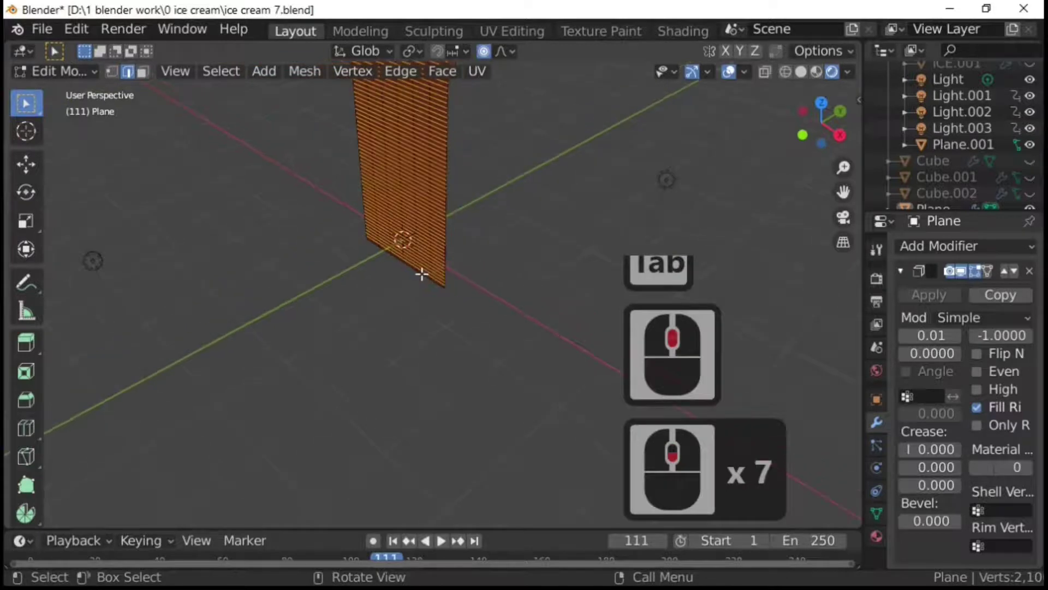
{"action": "key", "text": "Tab"}
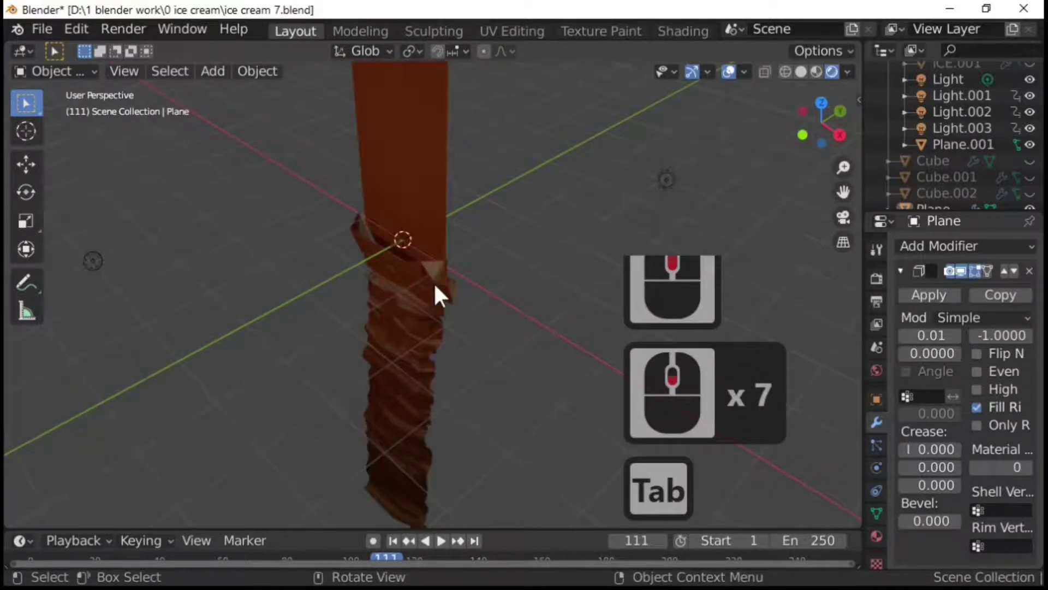
Step: Rerun the plane's cloth simulation from frame 1 and pause it at frame 114
{"action": "key", "text": "Left"}
{"action": "key", "text": "Right"}
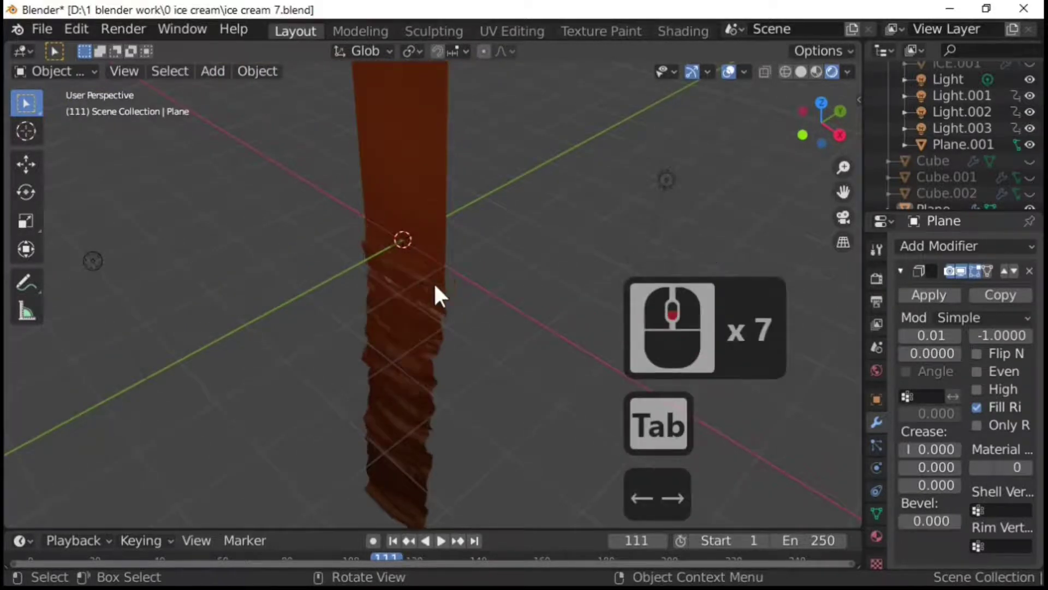
{"action": "left_click", "coordinate": [435, 286]}
{"action": "middle_click_drag", "start_coordinate": [495, 255], "coordinate": [464, 167]}
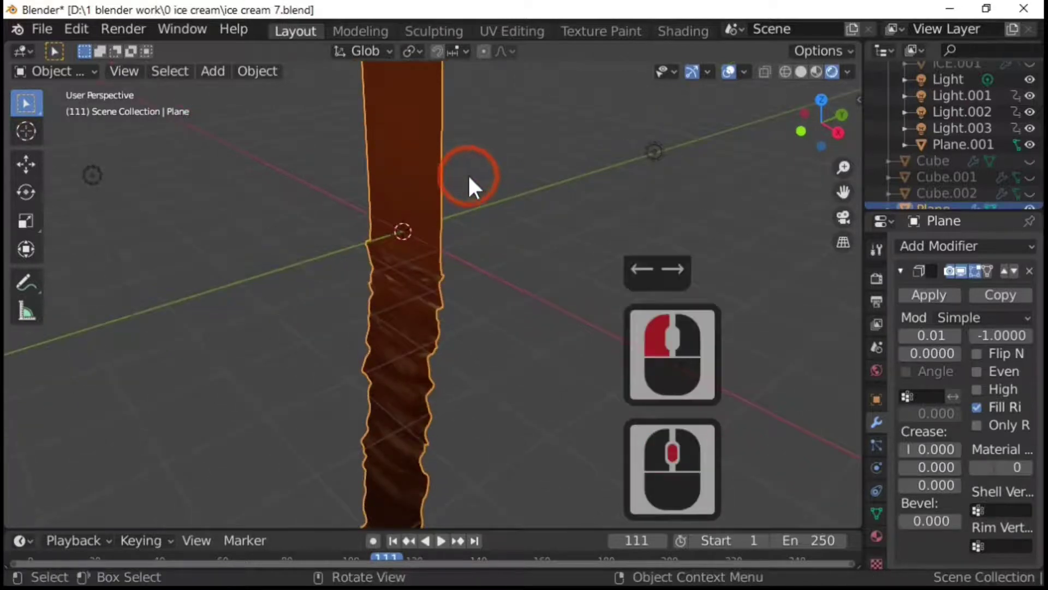
{"action": "key", "text": "shift+Left"}
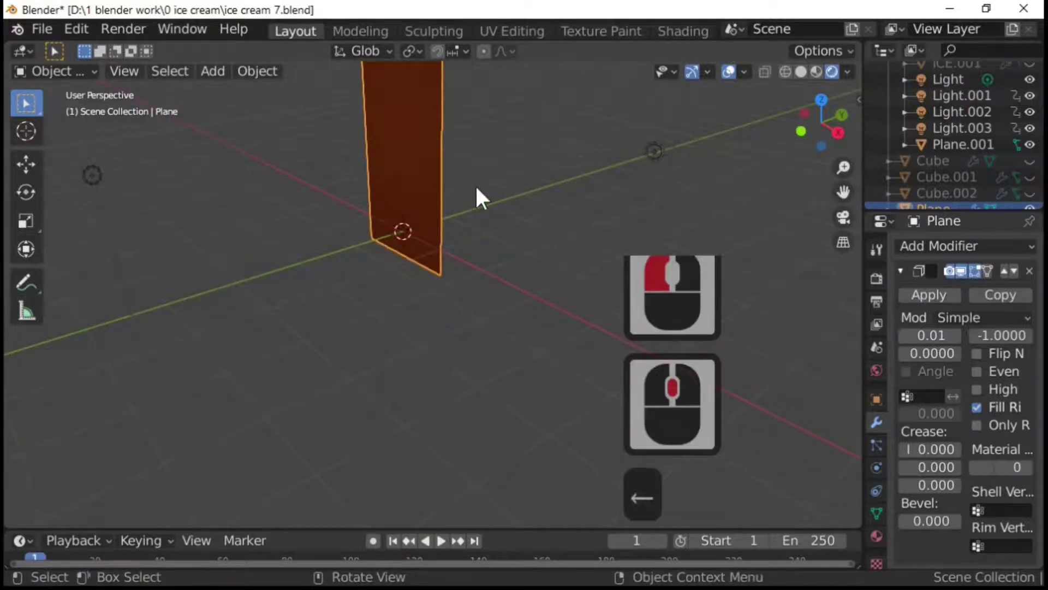
{"action": "key", "text": "space"}
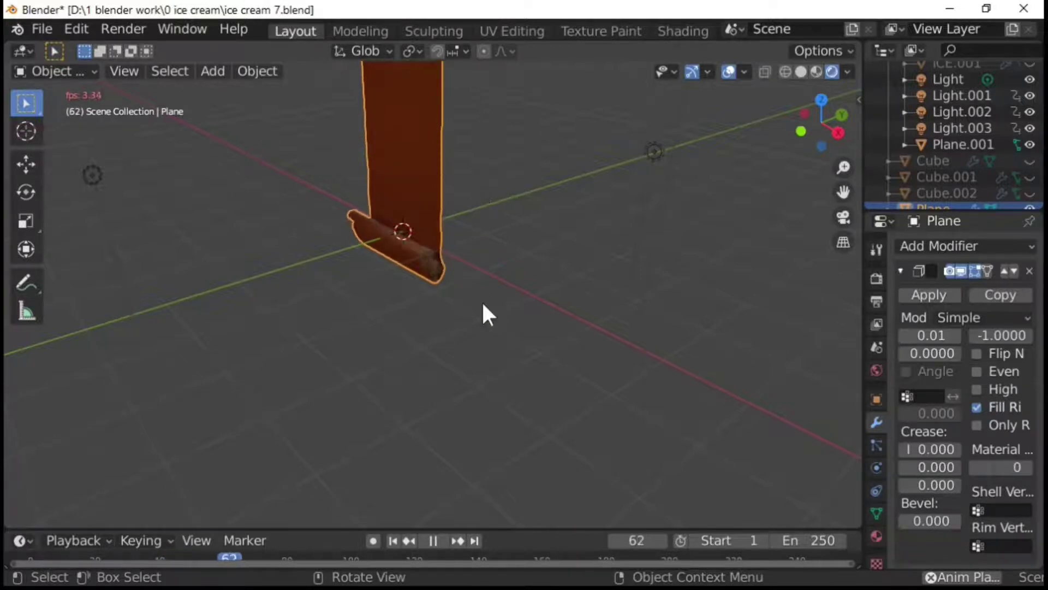
{"action": "scroll", "coordinate": [485, 300], "scroll_direction": "up", "scroll_amount": 3}
{"action": "middle_click_drag", "start_coordinate": [473, 256], "coordinate": [464, 254]}
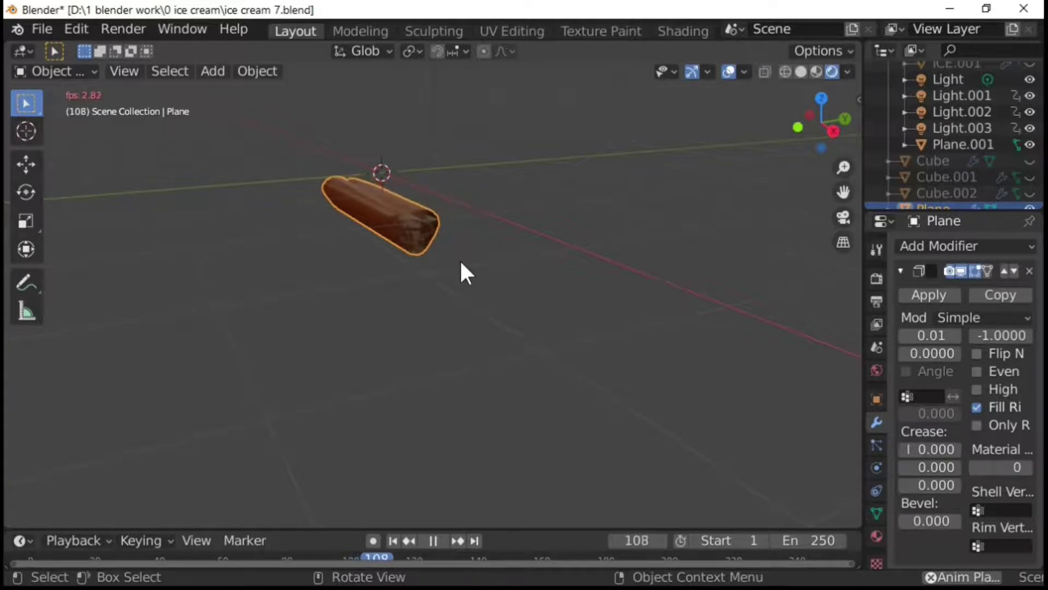
{"action": "key", "text": "space"}
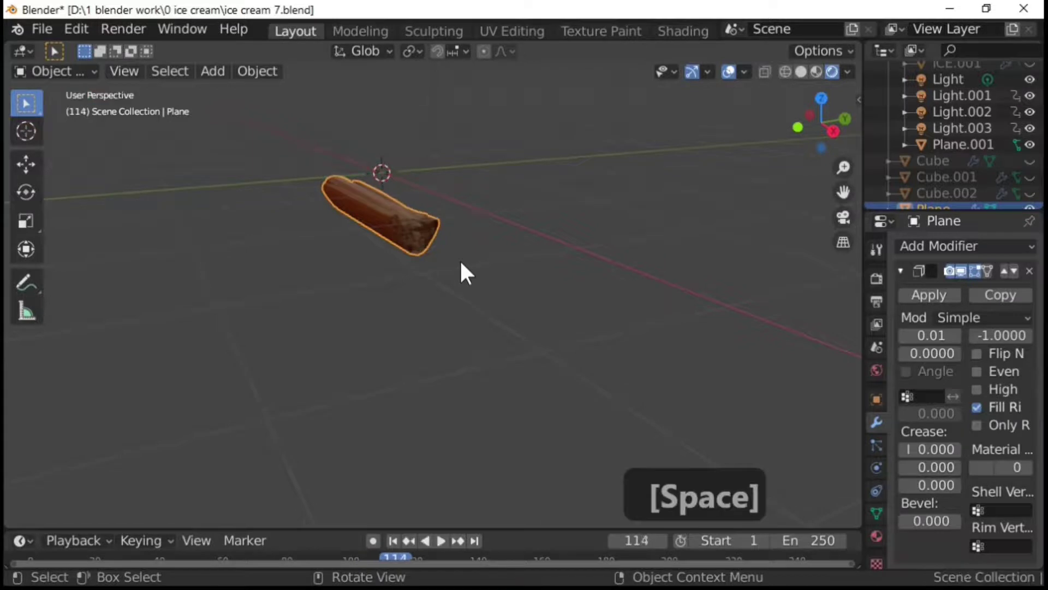
Step: Step through the simulated frames up to 165, go back to settle on frame 139, and inspect the folded end
{"action": "middle_click_drag", "start_coordinate": [461, 262], "coordinate": [403, 160]}
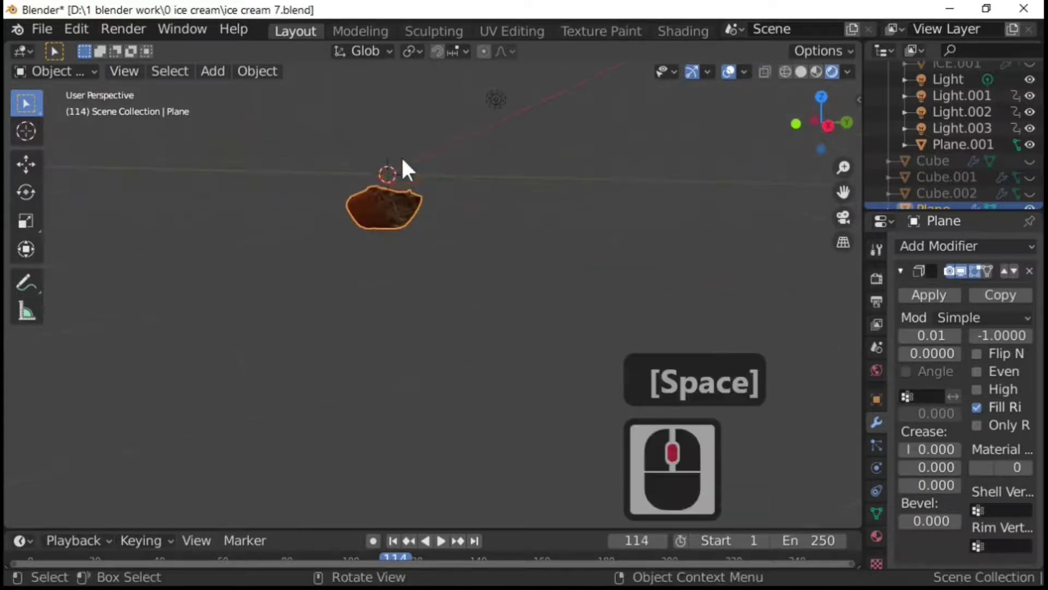
{"action": "key", "text": "Right"}
{"action": "key", "text": "Right"}
{"action": "key", "text": "Right"}
{"action": "key", "text": "Right"}
{"action": "key", "text": "Right"}
{"action": "key", "text": "Right"}
{"action": "key", "text": "Right"}
{"action": "key", "text": "Right"}
{"action": "key", "text": "Right"}
{"action": "key", "text": "Right"}
{"action": "key", "text": "Right"}
{"action": "key", "text": "Right"}
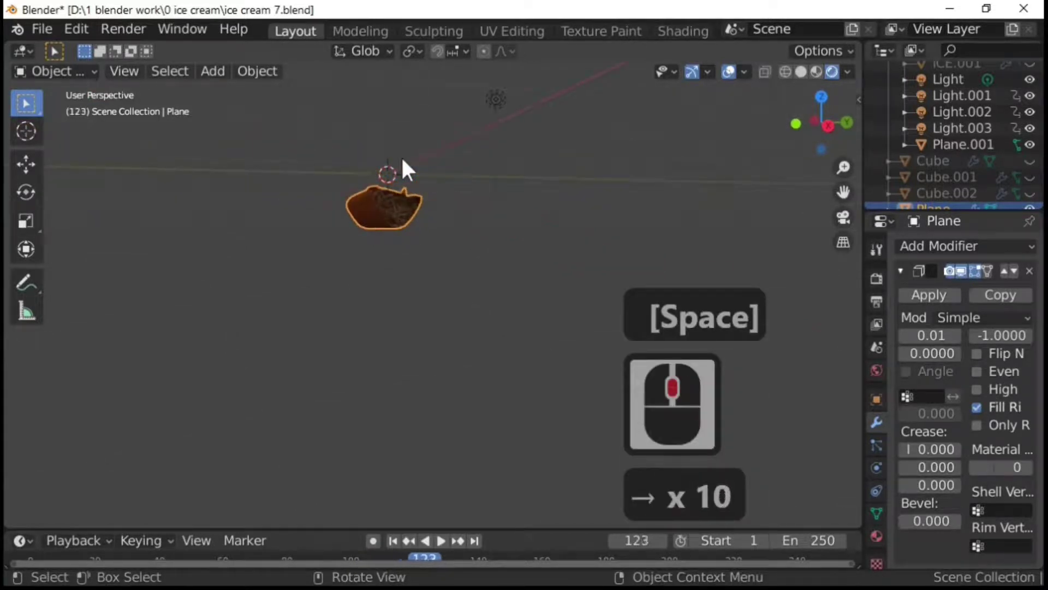
{"action": "key", "text": "Right"}
{"action": "key", "text": "Right"}
{"action": "key", "text": "Right"}
{"action": "key", "text": "Right"}
{"action": "key", "text": "Right"}
{"action": "key", "text": "Right"}
{"action": "key", "text": "Right"}
{"action": "key", "text": "Right"}
{"action": "key", "text": "Right"}
{"action": "key", "text": "Right"}
{"action": "key", "text": "Right"}
{"action": "key", "text": "Right"}
{"action": "key", "text": "Right"}
{"action": "key", "text": "Right"}
{"action": "key", "text": "Right"}
{"action": "key", "text": "Right"}
{"action": "key", "text": "Right"}
{"action": "key", "text": "Right"}
{"action": "key", "text": "Right"}
{"action": "key", "text": "Right"}
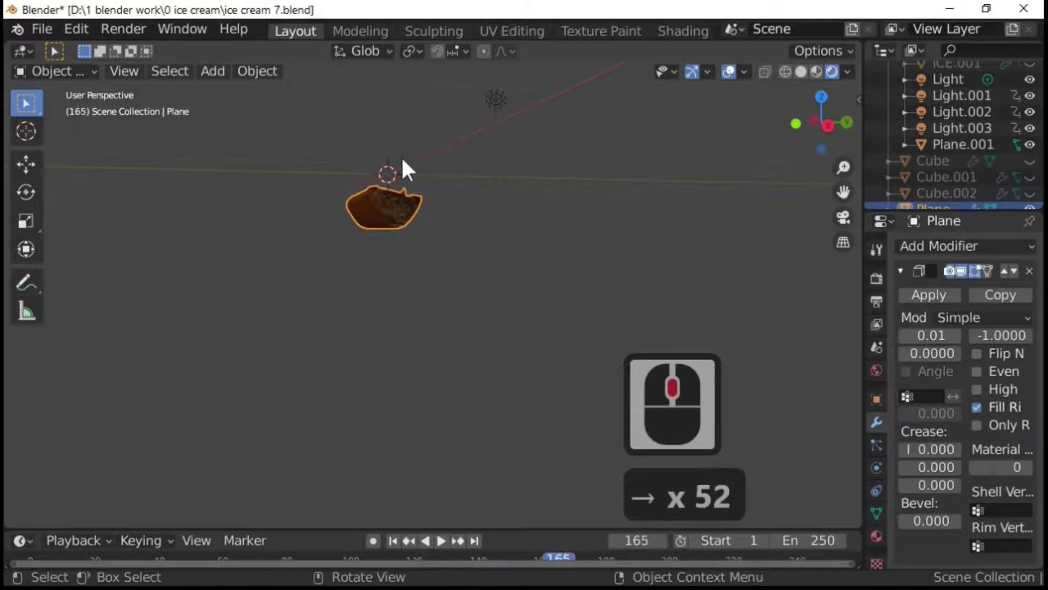
{"action": "key", "text": "Left"}
{"action": "key", "text": "Left"}
{"action": "key", "text": "Left"}
{"action": "key", "text": "Left"}
{"action": "key", "text": "Left"}
{"action": "key", "text": "Left"}
{"action": "key", "text": "Left"}
{"action": "key", "text": "Left"}
{"action": "key", "text": "Left"}
{"action": "key", "text": "Left"}
{"action": "key", "text": "Left"}
{"action": "key", "text": "Left"}
{"action": "key", "text": "Left"}
{"action": "key", "text": "Left"}
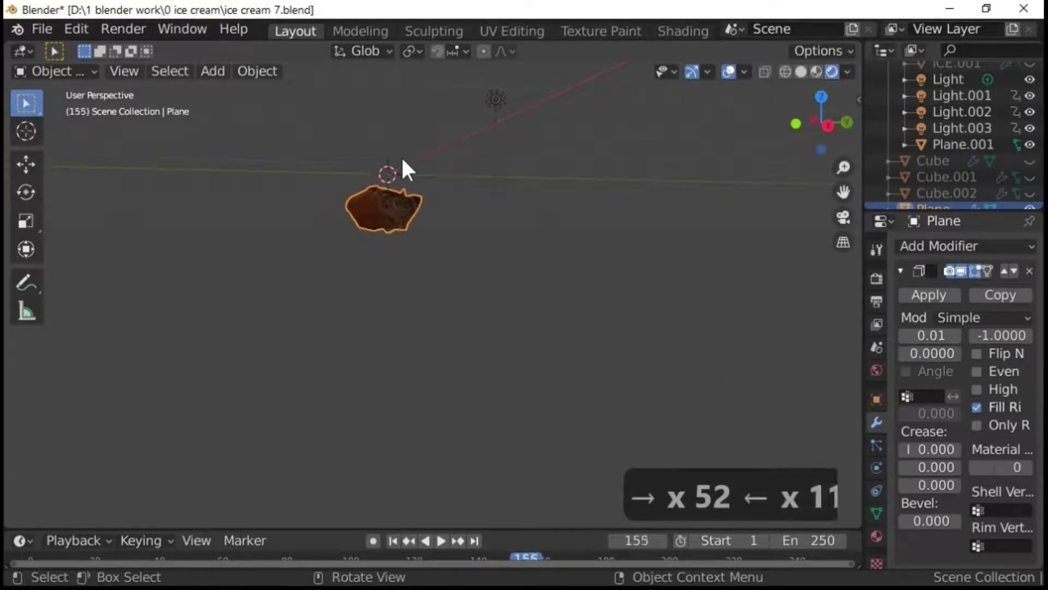
{"action": "key", "text": "Left"}
{"action": "key", "text": "Left"}
{"action": "key", "text": "Left"}
{"action": "key", "text": "Left"}
{"action": "key", "text": "Left"}
{"action": "key", "text": "Left"}
{"action": "key", "text": "Left"}
{"action": "key", "text": "Left"}
{"action": "key", "text": "Left"}
{"action": "key", "text": "Left"}
{"action": "key", "text": "Left"}
{"action": "key", "text": "Left"}
{"action": "key", "text": "Left"}
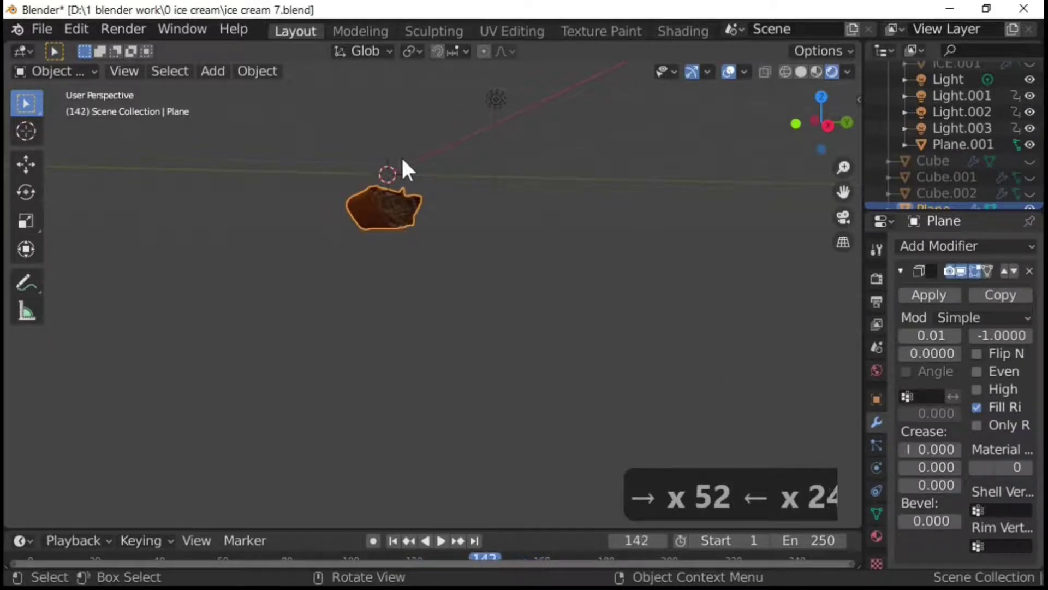
{"action": "middle_click_drag", "start_coordinate": [301, 350], "coordinate": [401, 323]}
{"action": "scroll", "coordinate": [400, 323], "scroll_direction": "up", "scroll_amount": 4}
{"action": "middle_click_drag", "start_coordinate": [363, 351], "coordinate": [425, 344]}
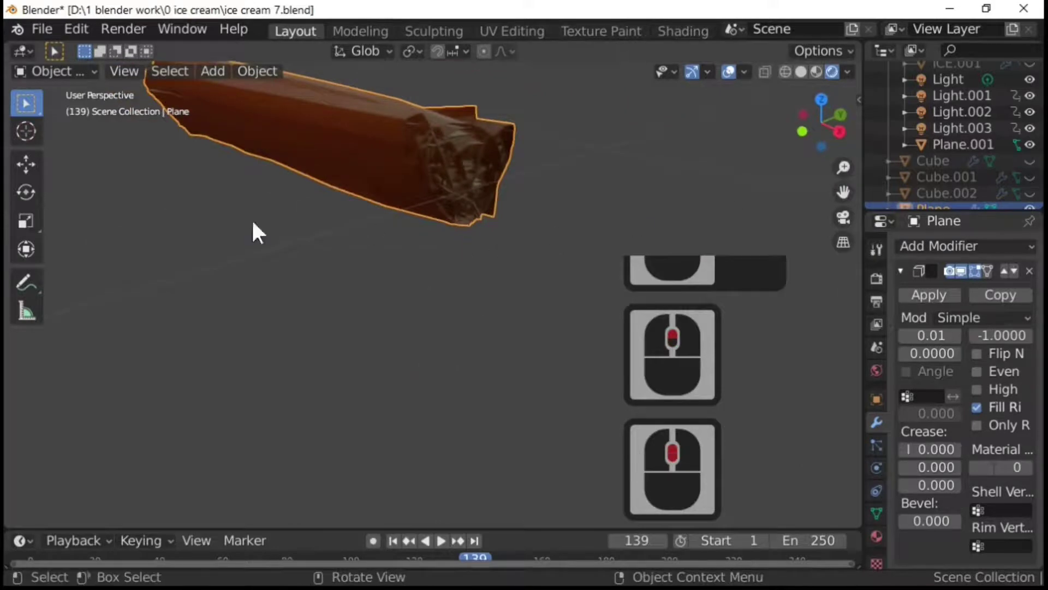
Step: Apply both of the plane's modifiers, Cloth and Solidify, at frame 139
{"action": "left_click", "coordinate": [926, 296]}
{"action": "left_click", "coordinate": [927, 295]}
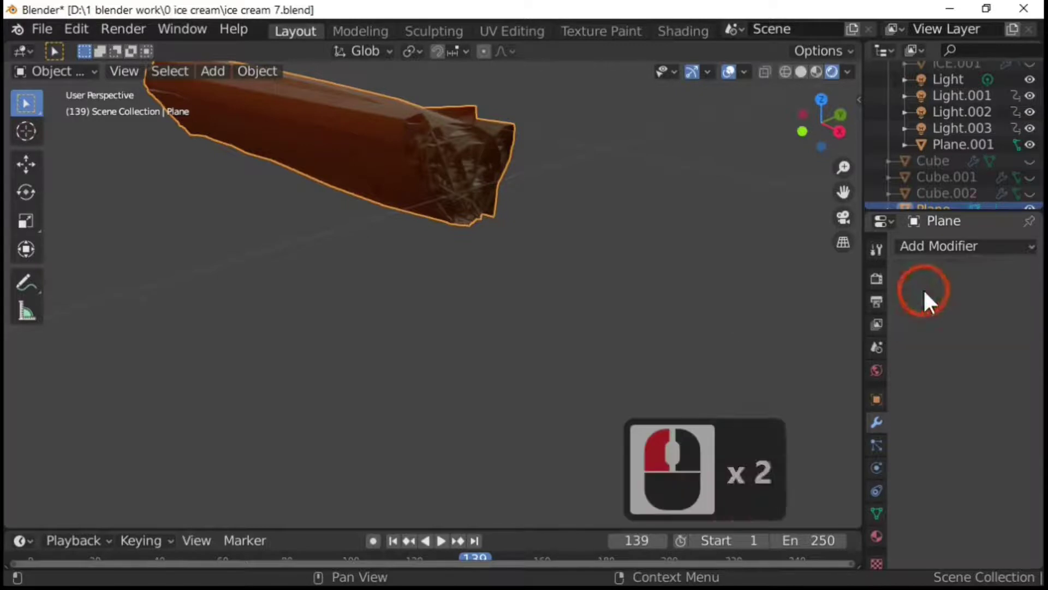
{"action": "scroll", "coordinate": [573, 269], "scroll_direction": "down", "scroll_amount": 4}
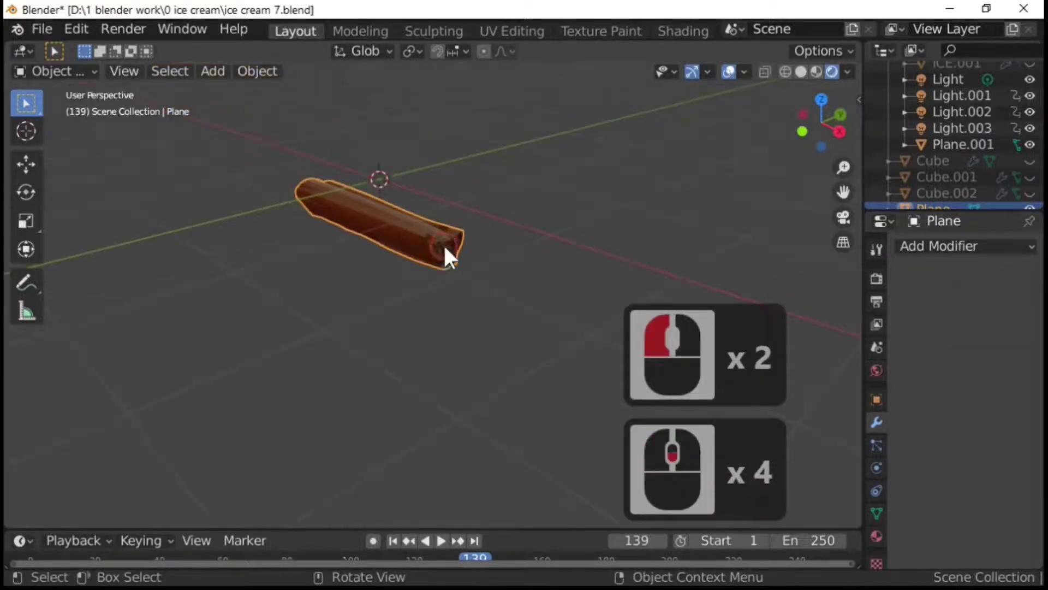
{"action": "middle_click_drag", "start_coordinate": [445, 249], "coordinate": [520, 281]}
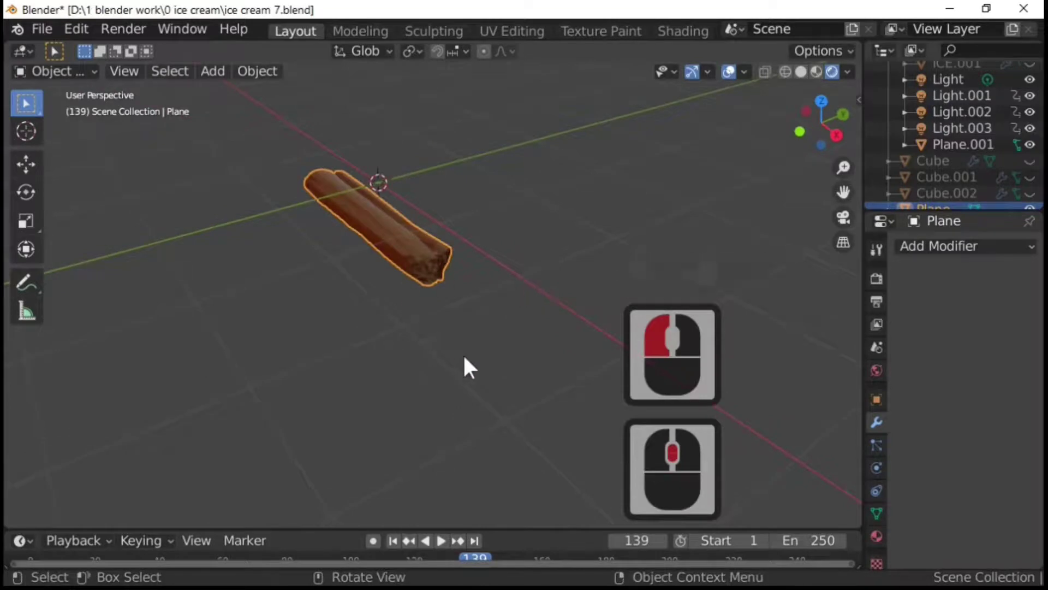
Step: Play the timeline to check that the folded plane holds its shape, and examine its mesh in Edit Mode
{"action": "key", "text": "space"}
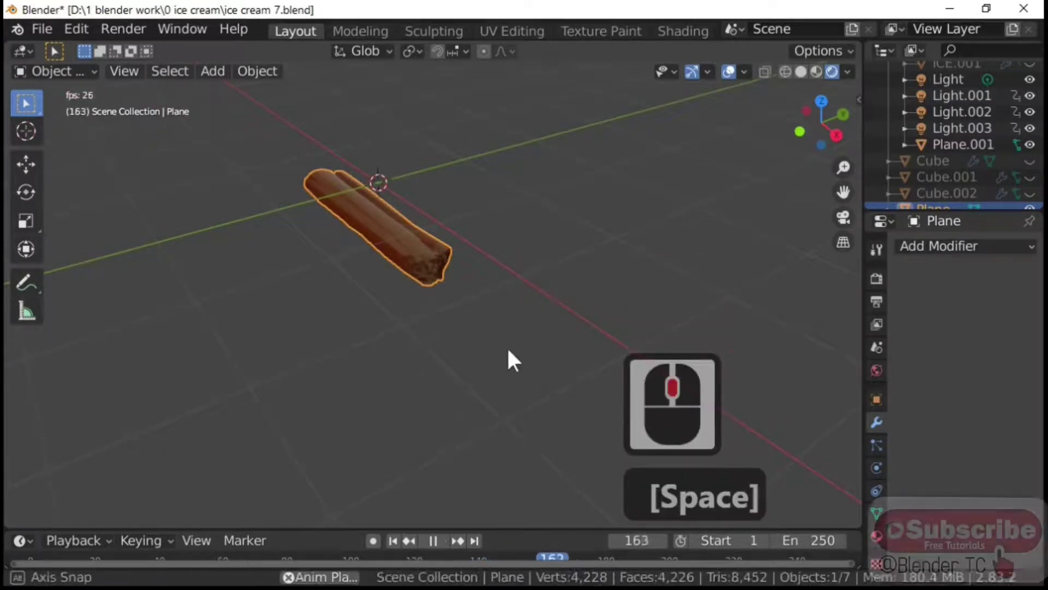
{"action": "scroll", "coordinate": [460, 294], "scroll_direction": "up", "scroll_amount": 4}
{"action": "middle_click_drag", "start_coordinate": [516, 294], "coordinate": [438, 346]}
{"action": "left_click", "coordinate": [407, 188]}
{"action": "key", "text": "Tab"}
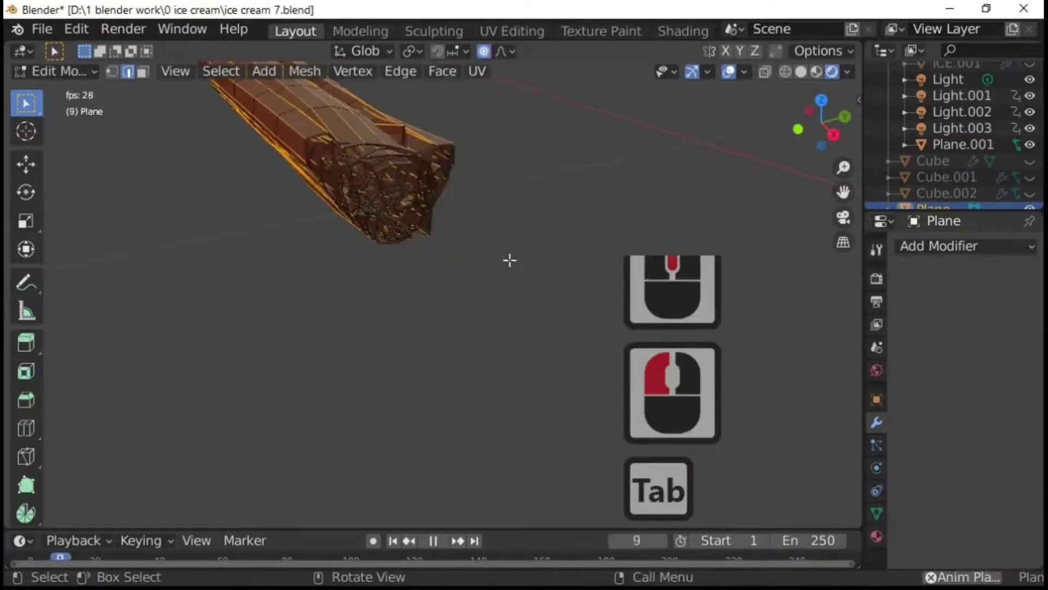
{"action": "key", "text": "Tab"}
{"action": "left_click", "coordinate": [474, 221]}
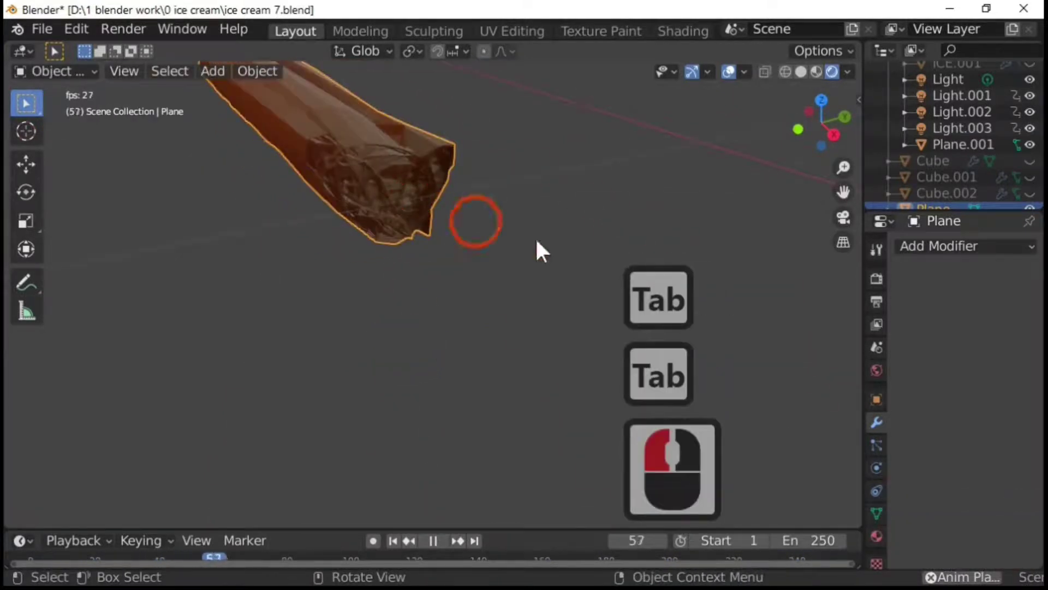
Step: Try a Subdivision Surface modifier with 2 viewport levels on the folded plane, and remove it
{"action": "left_click", "coordinate": [934, 364]}
{"action": "left_click", "coordinate": [918, 245]}
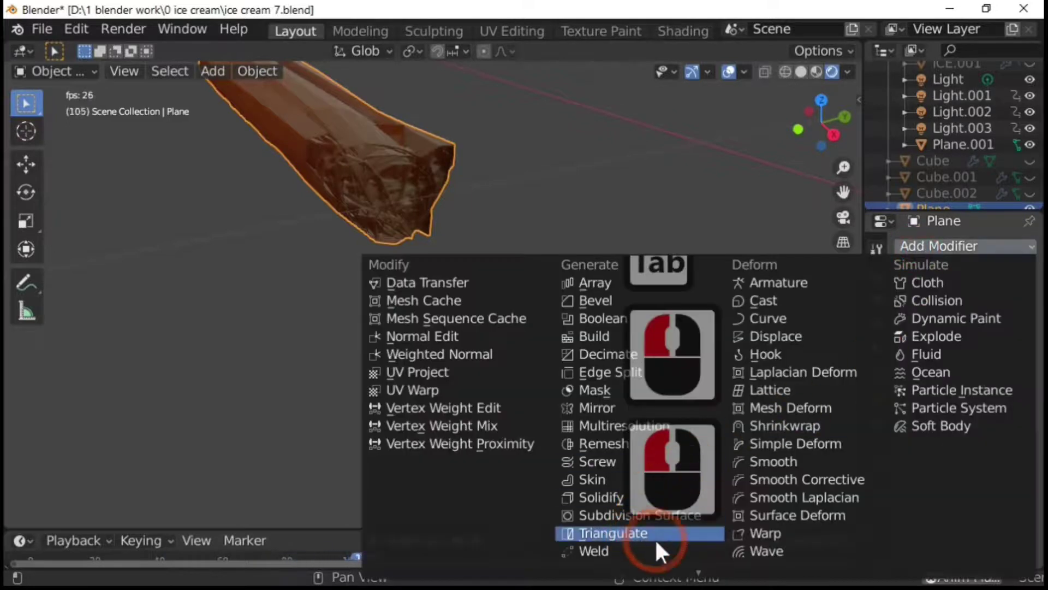
{"action": "left_click", "coordinate": [621, 516]}
{"action": "left_click", "coordinate": [417, 281]}
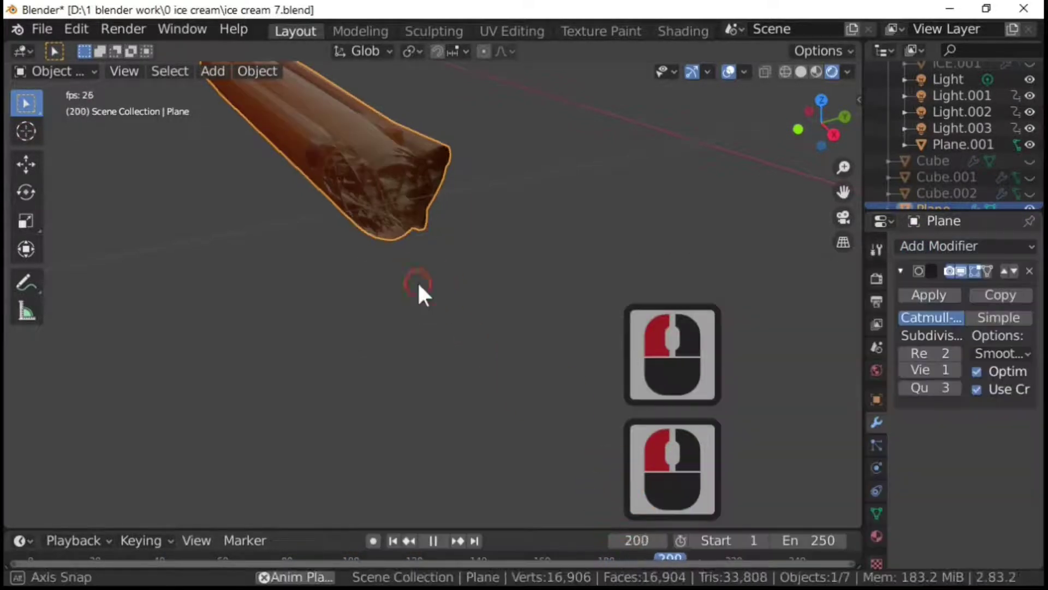
{"action": "left_click_drag", "start_coordinate": [418, 284], "coordinate": [388, 253], "text": "alt"}
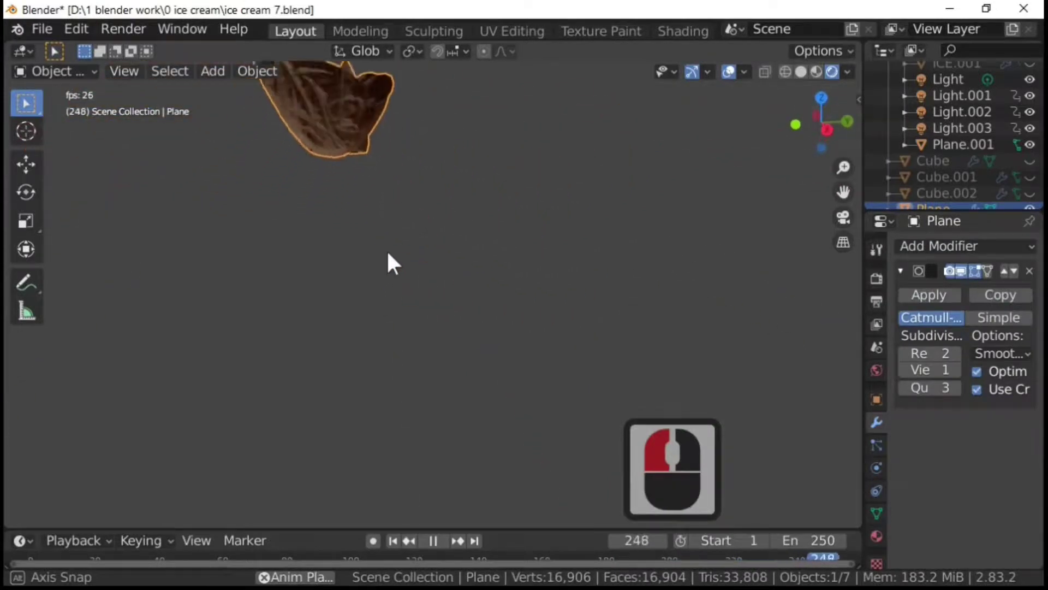
{"action": "middle_click_drag", "start_coordinate": [388, 253], "coordinate": [405, 259]}
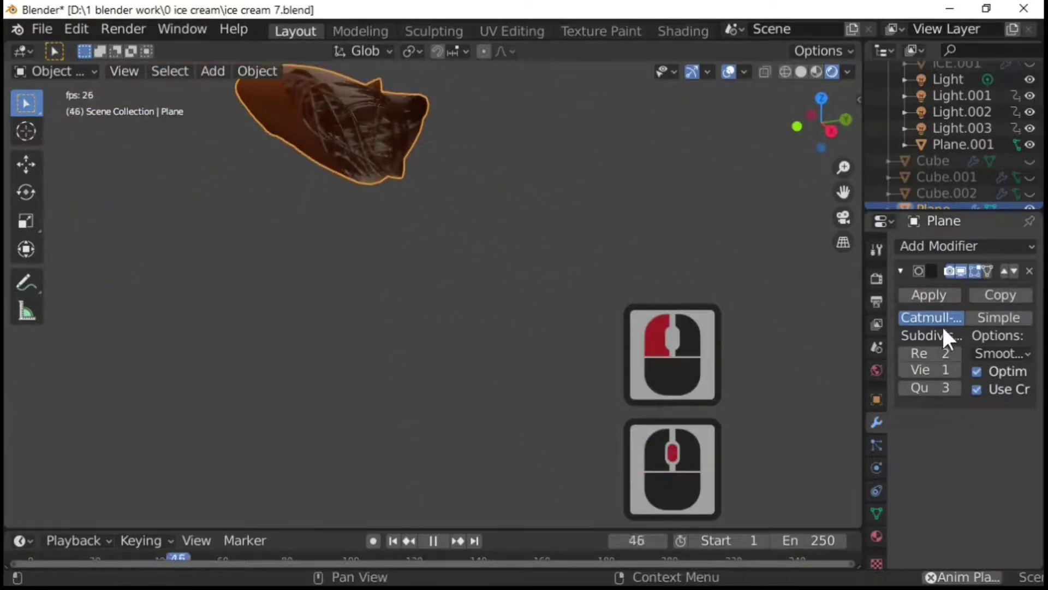
{"action": "left_click", "coordinate": [953, 371]}
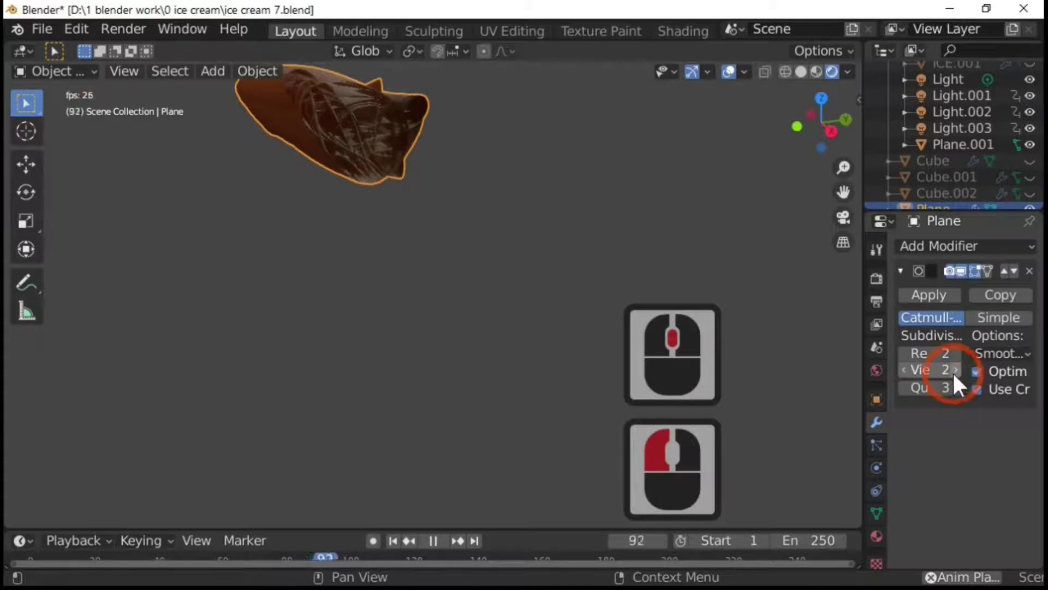
{"action": "left_click", "coordinate": [1029, 270]}
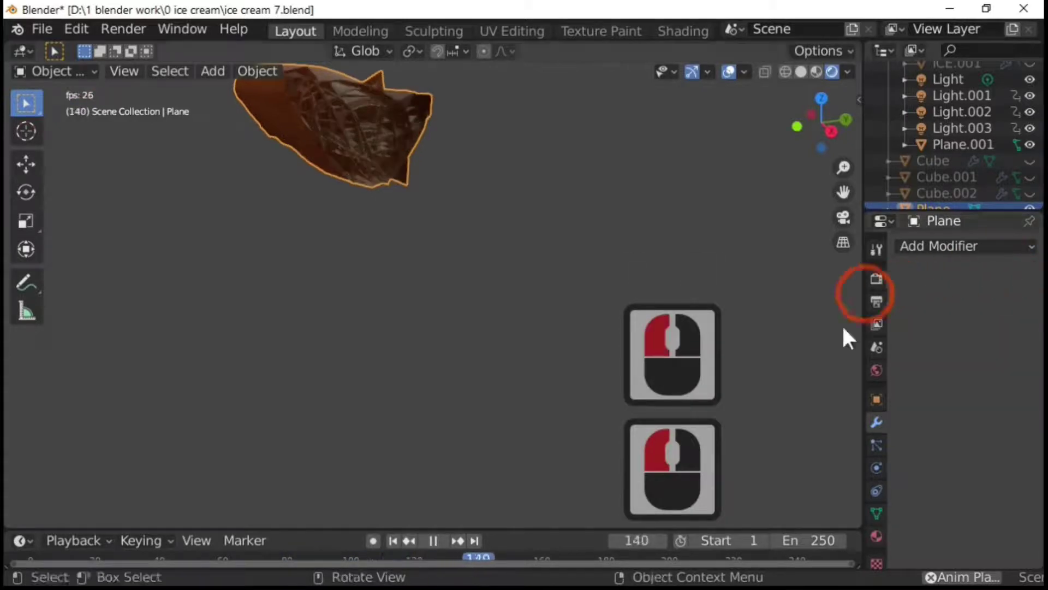
Step: Add a Solidify modifier to the folded plane and set its thickness to 0.001
{"action": "left_click", "coordinate": [926, 247]}
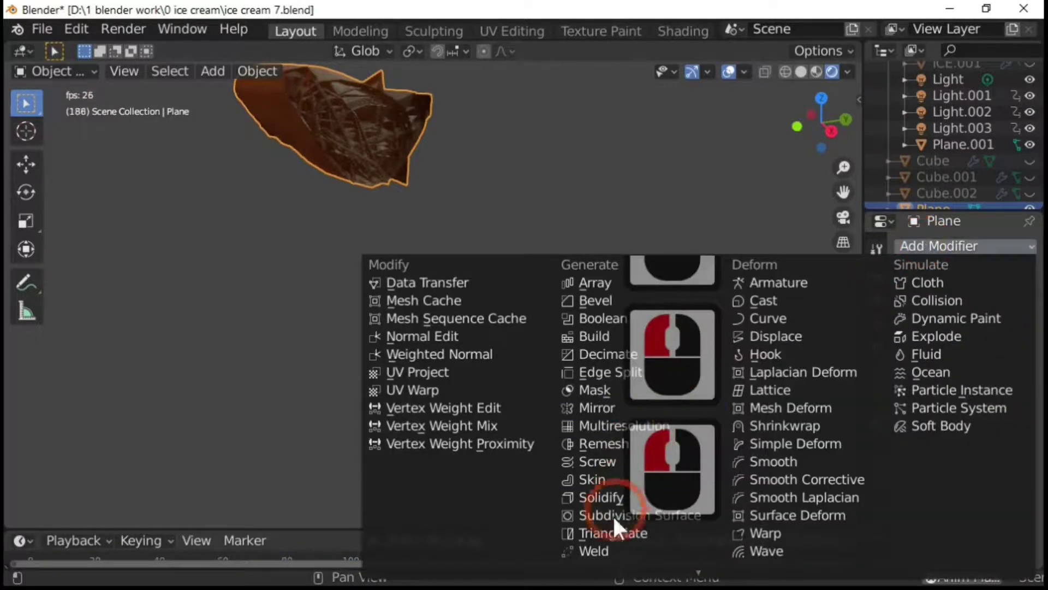
{"action": "left_click", "coordinate": [619, 496]}
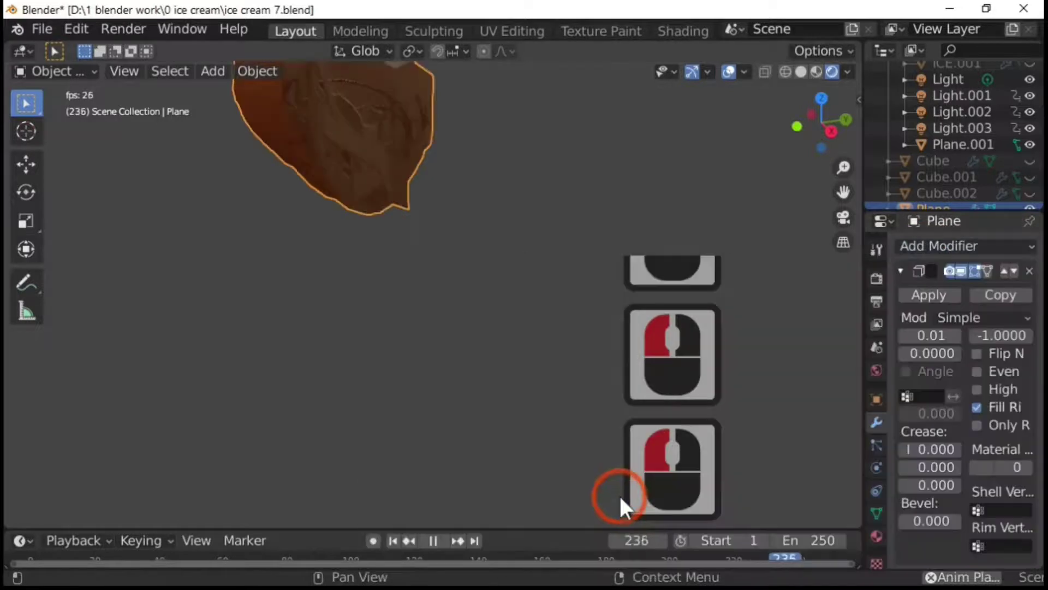
{"action": "scroll", "coordinate": [572, 436], "scroll_direction": "down", "scroll_amount": 5}
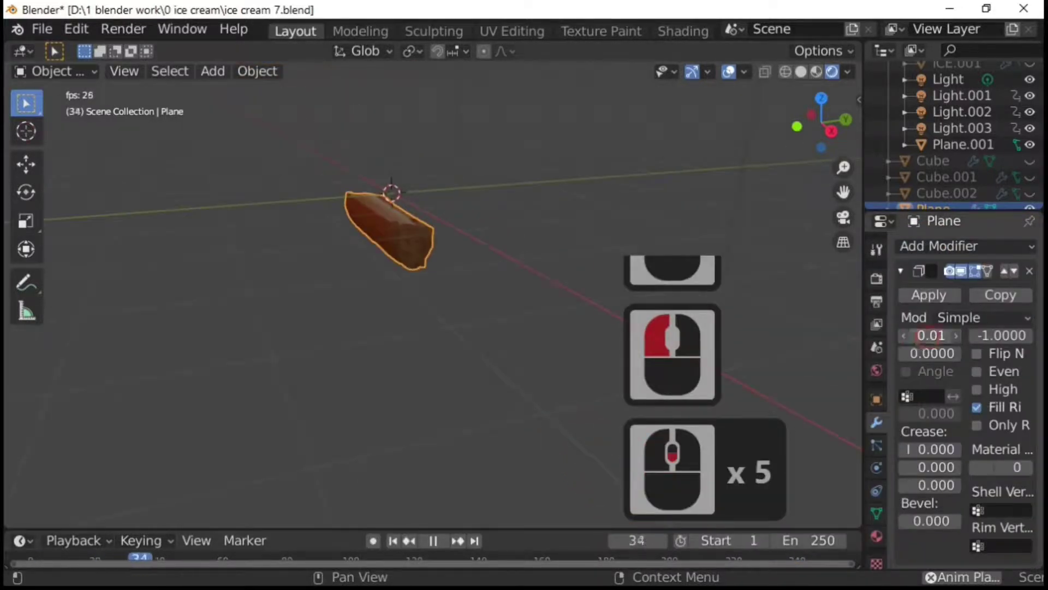
{"action": "left_click", "coordinate": [929, 336]}
{"action": "type", "text": ".001"}
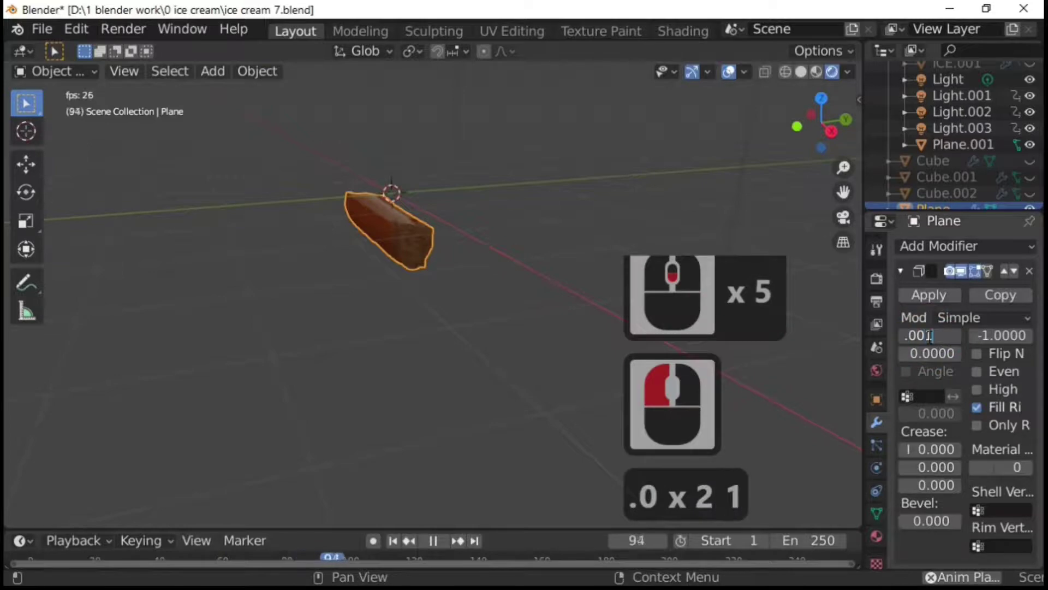
{"action": "key", "text": "Return"}
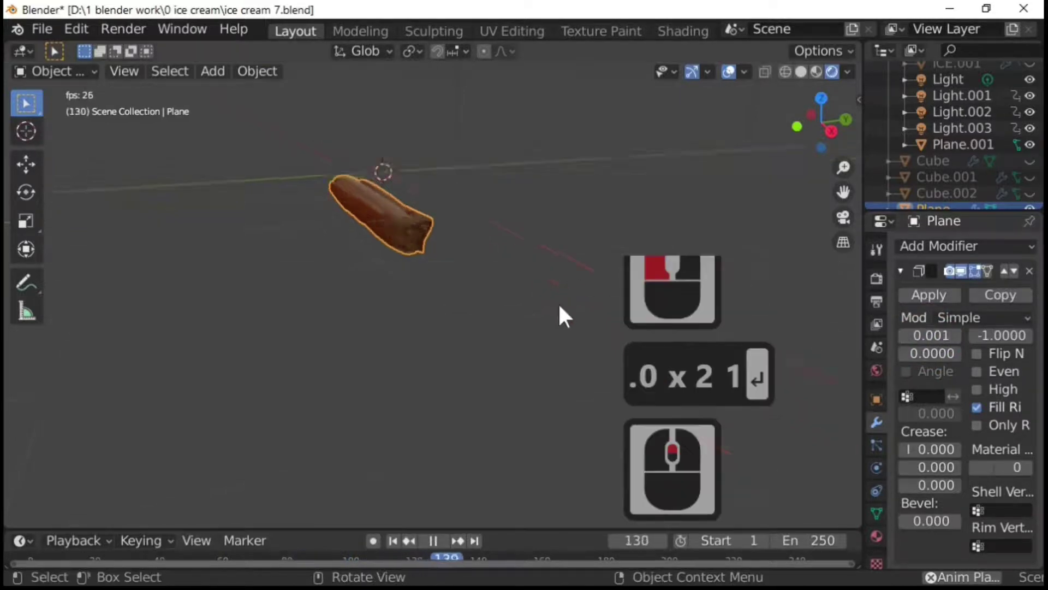
Step: Inspect the solidified plane and its mesh in Edit Mode, and stop the playback at frame 57
{"action": "scroll", "coordinate": [515, 352], "scroll_direction": "up", "scroll_amount": 8}
{"action": "scroll", "coordinate": [536, 348], "scroll_direction": "up", "scroll_amount": 2}
{"action": "middle_click_drag", "start_coordinate": [536, 348], "coordinate": [562, 307]}
{"action": "scroll", "coordinate": [575, 332], "scroll_direction": "down", "scroll_amount": 4}
{"action": "key", "text": "Tab"}
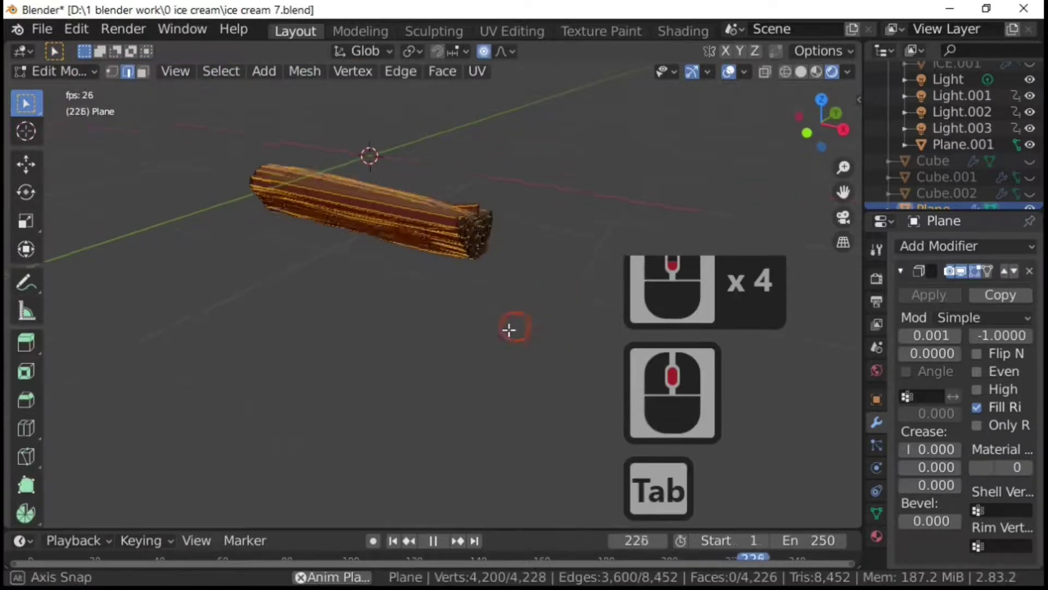
{"action": "key", "text": "Tab"}
{"action": "middle_click_drag", "start_coordinate": [509, 327], "coordinate": [508, 339]}
{"action": "key", "text": "Tab"}
{"action": "middle_click_drag", "start_coordinate": [467, 278], "coordinate": [501, 300]}
{"action": "key", "text": "space"}
{"action": "middle_click_drag", "start_coordinate": [473, 337], "coordinate": [498, 300]}
{"action": "scroll", "coordinate": [484, 336], "scroll_direction": "down", "scroll_amount": 4}
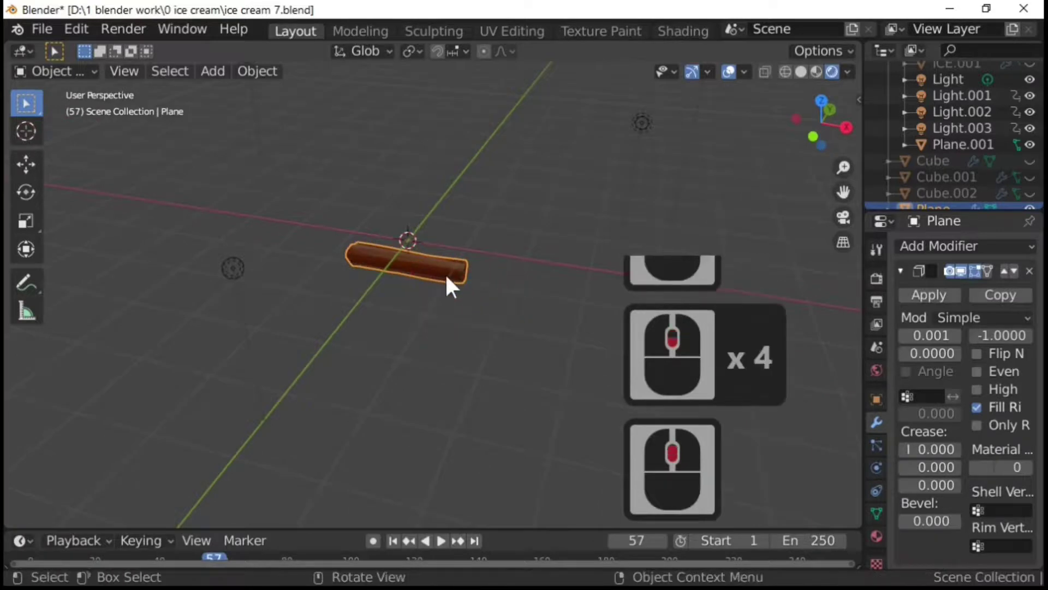
Step: Reveal all hidden objects in the scene, including the ice cream, cone and collision cubes
{"action": "key", "text": "alt"}
{"action": "key", "text": "alt+h"}
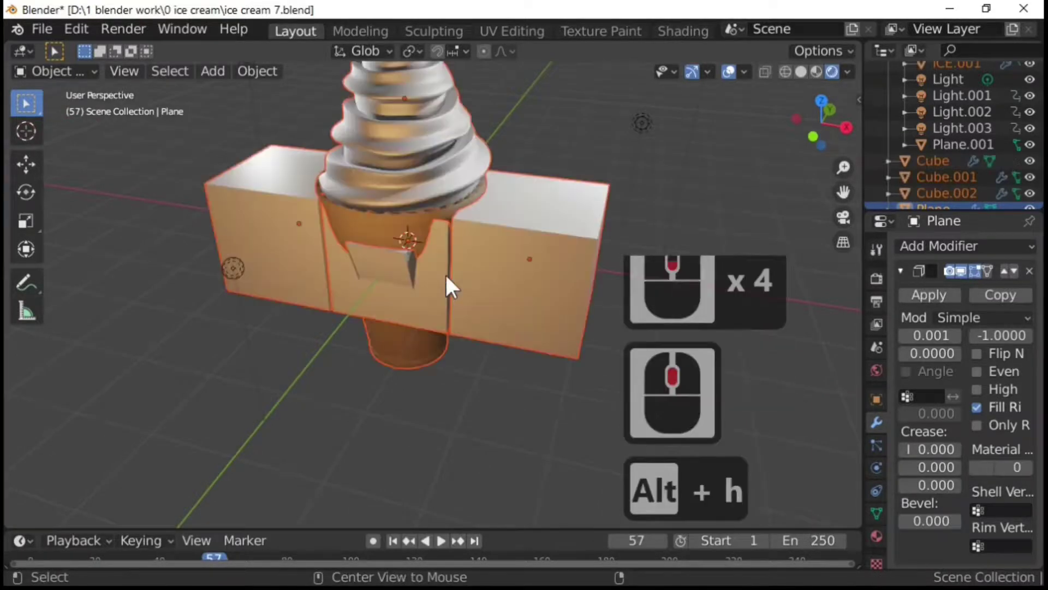
{"action": "scroll", "coordinate": [512, 275], "scroll_direction": "down", "scroll_amount": 3}
Step: Delete the three collision cubes surrounding the ice cream cone
{"action": "left_click", "coordinate": [501, 277]}
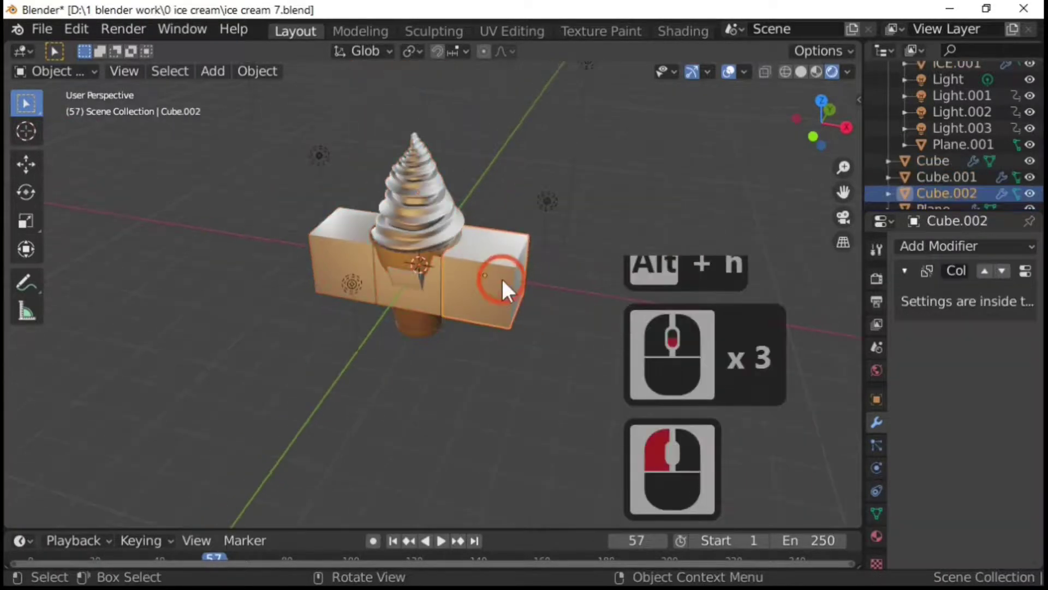
{"action": "key", "text": "x"}
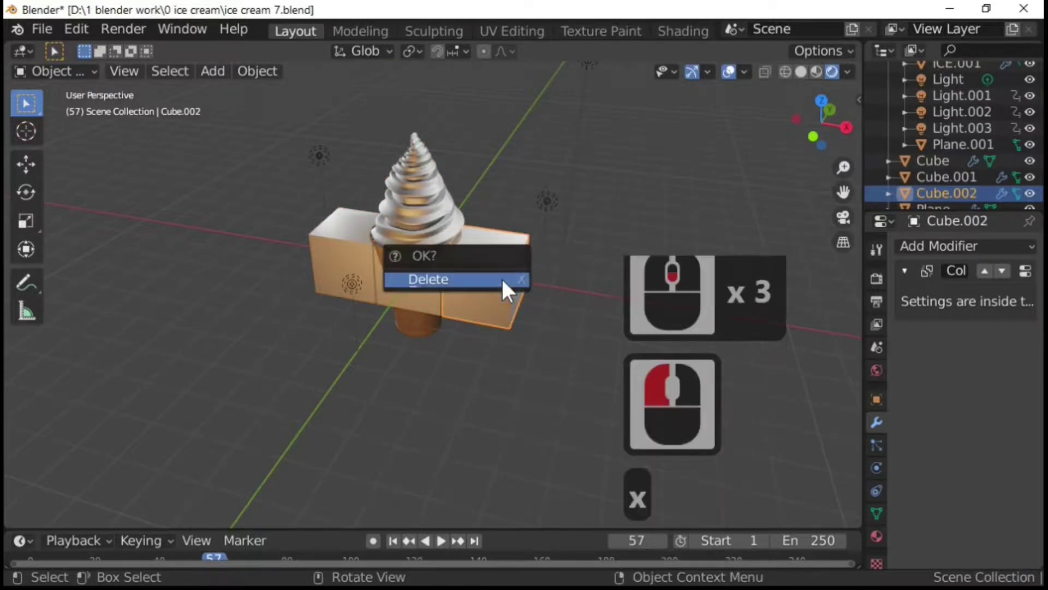
{"action": "left_click", "coordinate": [502, 278]}
{"action": "left_click", "coordinate": [446, 283]}
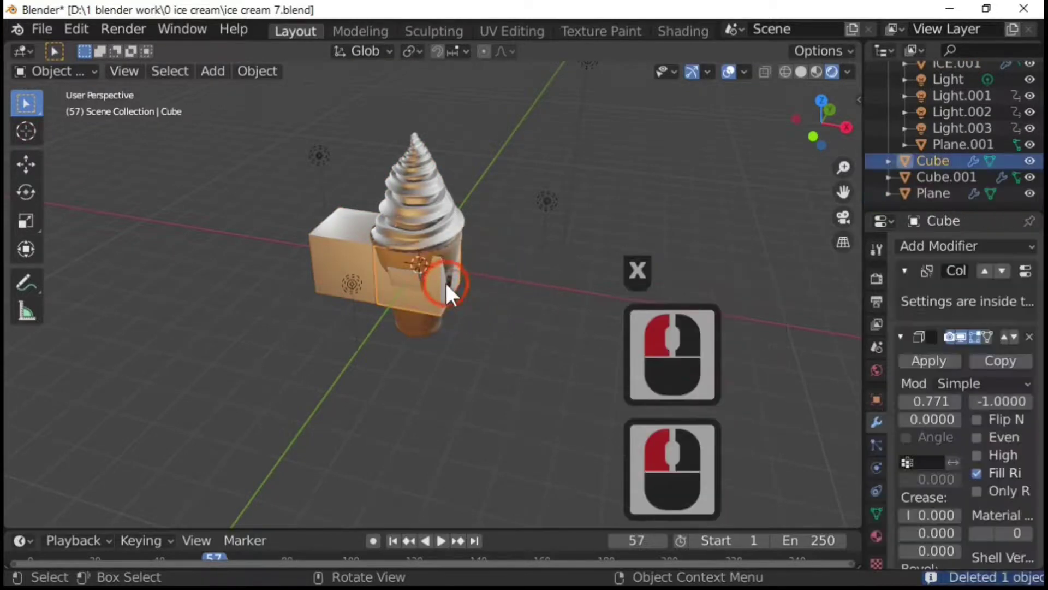
{"action": "key", "text": "x"}
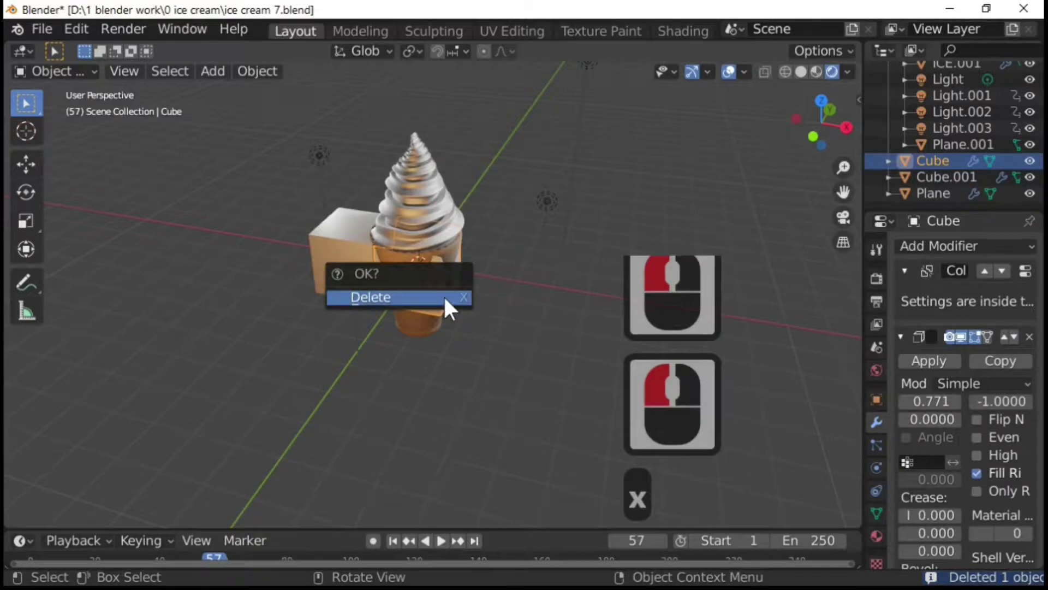
{"action": "left_click", "coordinate": [443, 294]}
{"action": "left_click", "coordinate": [333, 257]}
{"action": "key", "text": "x"}
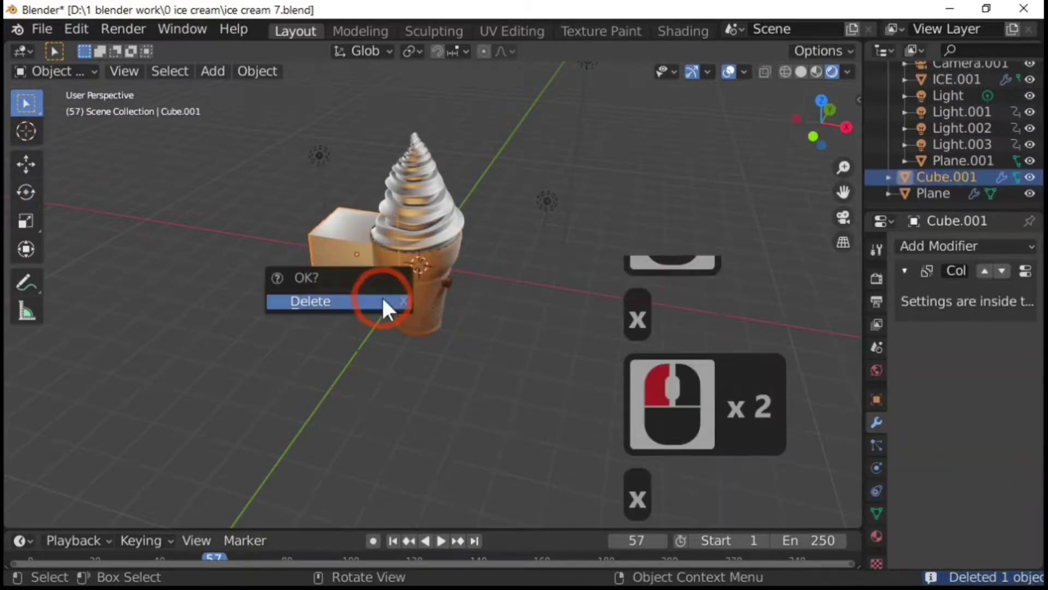
{"action": "left_click", "coordinate": [348, 300]}
Step: Set the folded chocolate piece's origin to its center of mass (surface)
{"action": "left_click", "coordinate": [448, 282]}
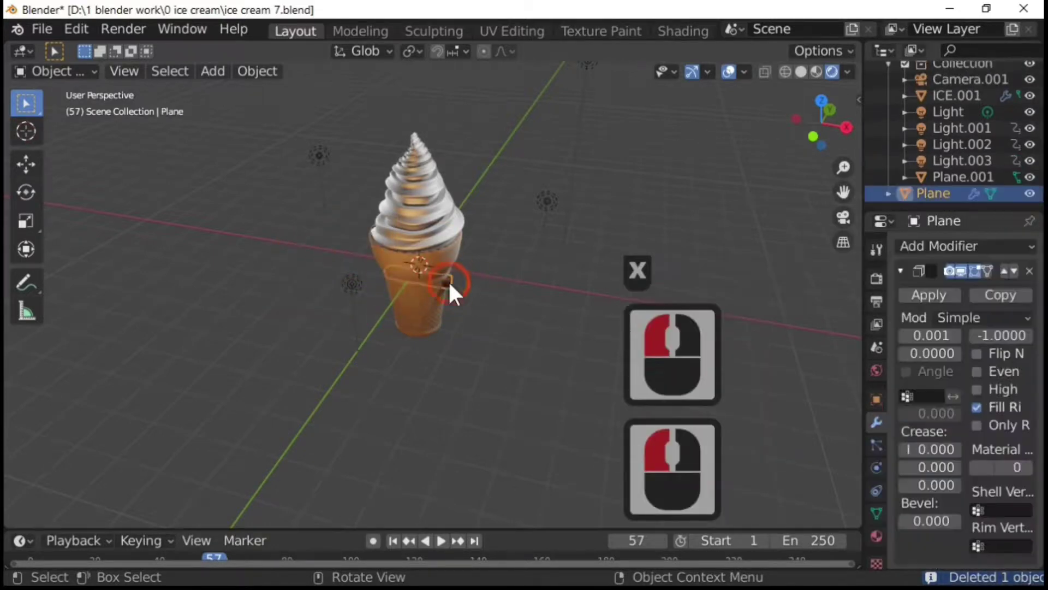
{"action": "scroll", "coordinate": [506, 347], "scroll_direction": "up", "scroll_amount": 5}
{"action": "scroll", "coordinate": [508, 348], "scroll_direction": "down", "scroll_amount": 4}
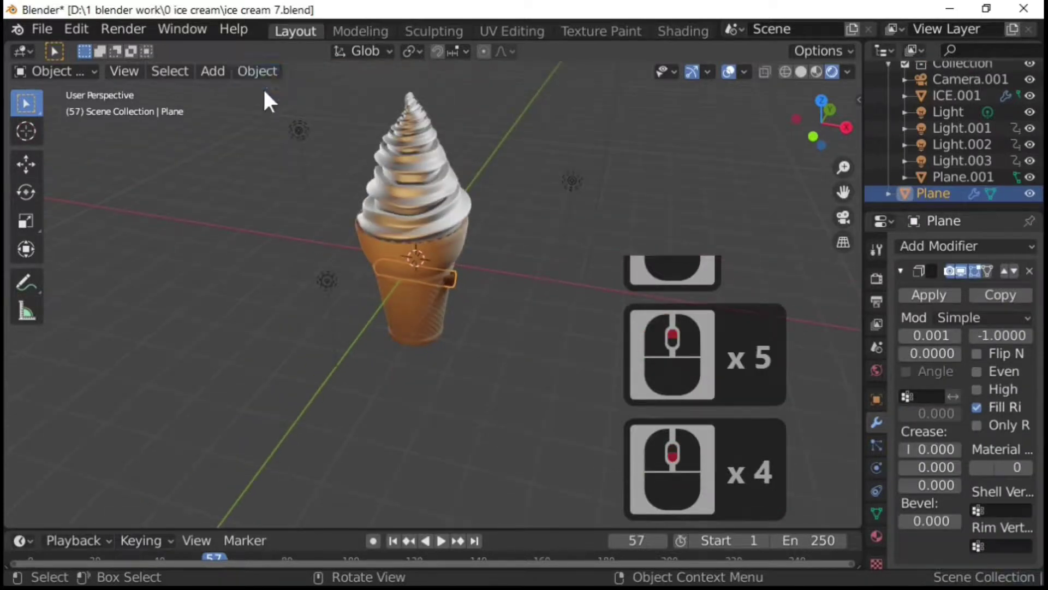
{"action": "left_click", "coordinate": [257, 71]}
{"action": "mouse_move", "coordinate": [280, 105]}
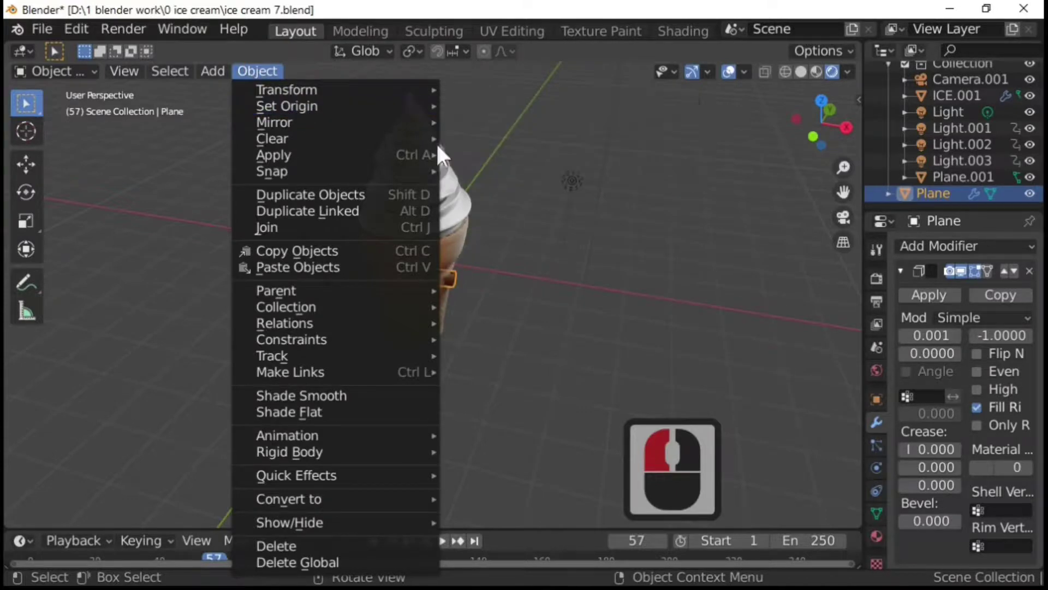
{"action": "mouse_move", "coordinate": [317, 110]}
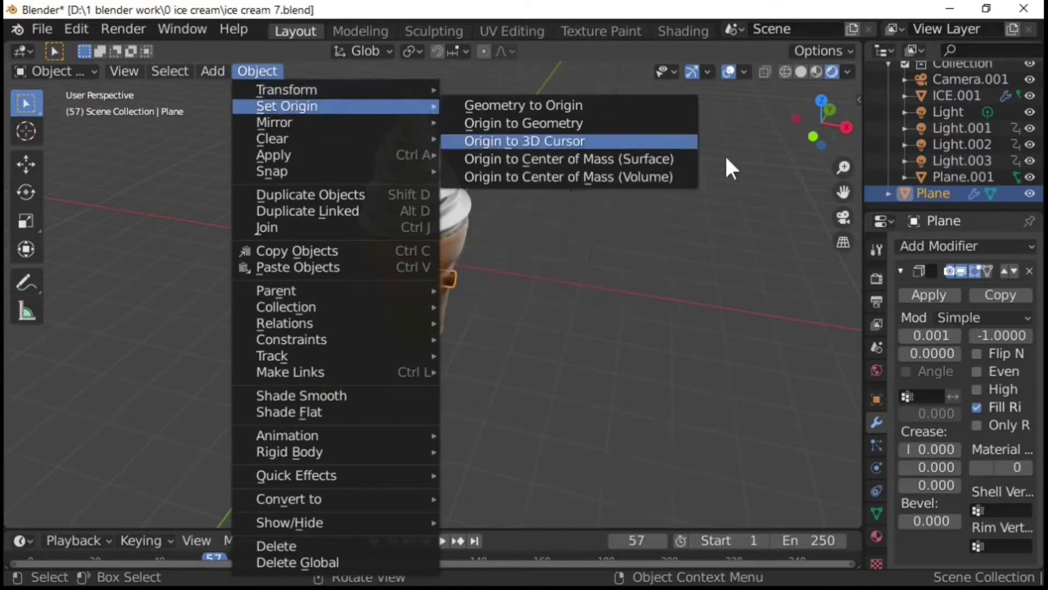
{"action": "left_click", "coordinate": [628, 159]}
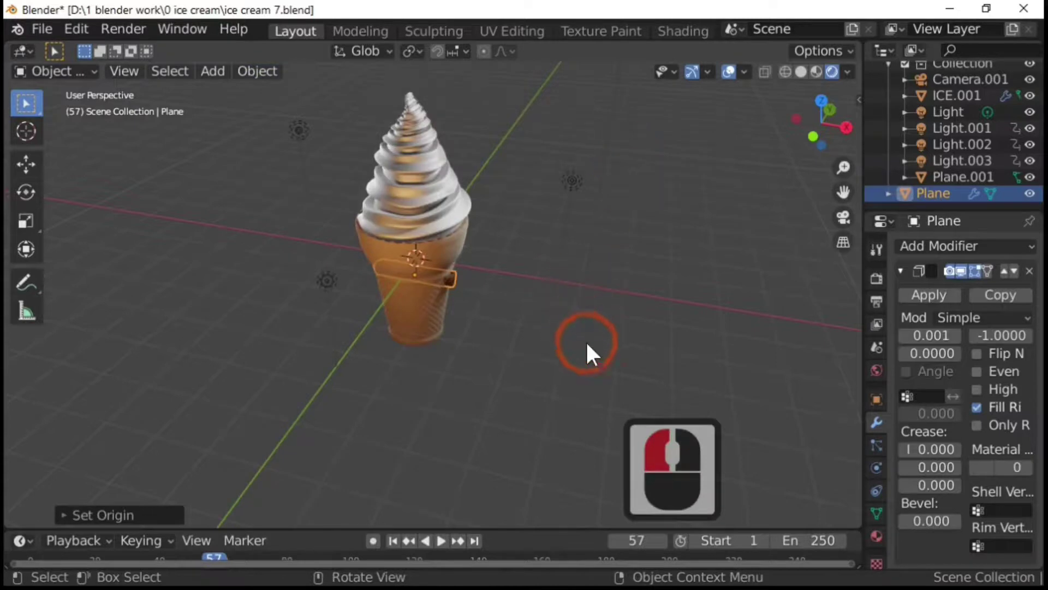
Step: Rotate the folded chocolate piece about -50° around the global Y axis so it stands diagonally
{"action": "scroll", "coordinate": [589, 341], "scroll_direction": "up", "scroll_amount": 3}
{"action": "key", "text": "r"}
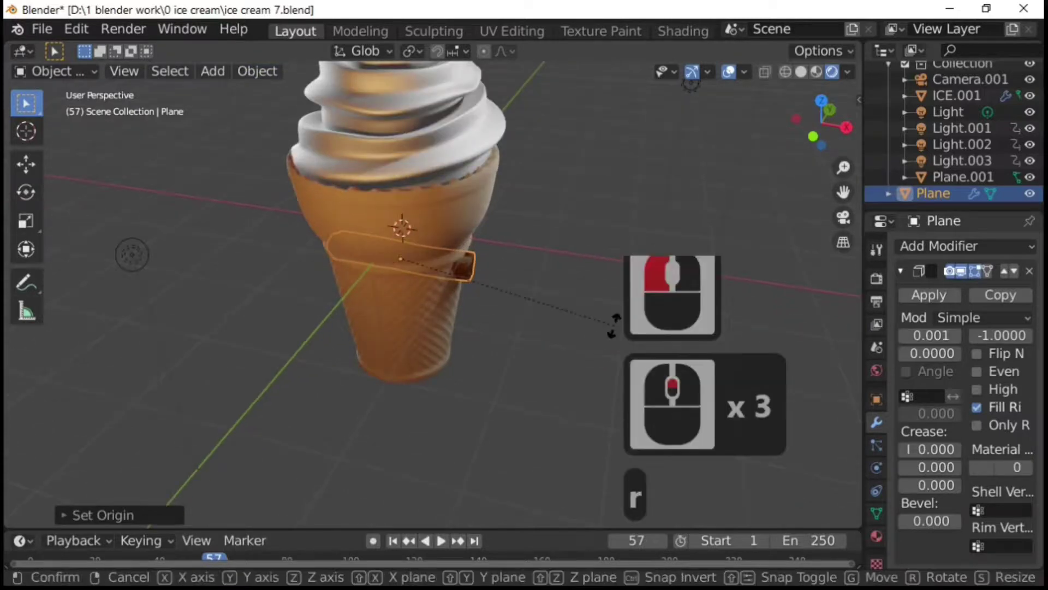
{"action": "key", "text": "y"}
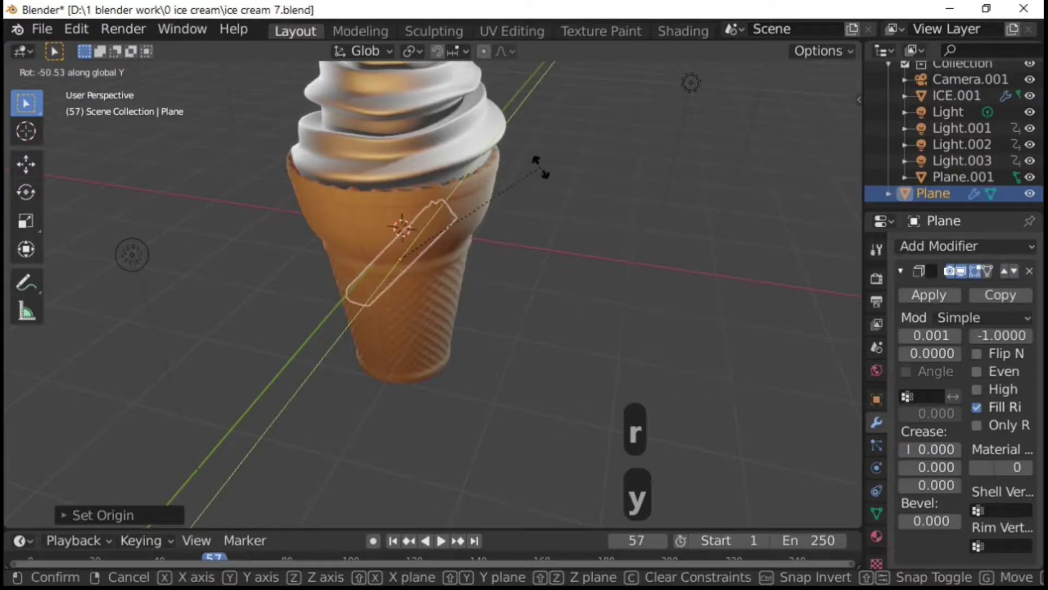
{"action": "left_click", "coordinate": [464, 240]}
Step: Move the chocolate piece up about 3.1 m along Z and outward along X so it sticks out of the swirl
{"action": "scroll", "coordinate": [473, 281], "scroll_direction": "down", "scroll_amount": 3}
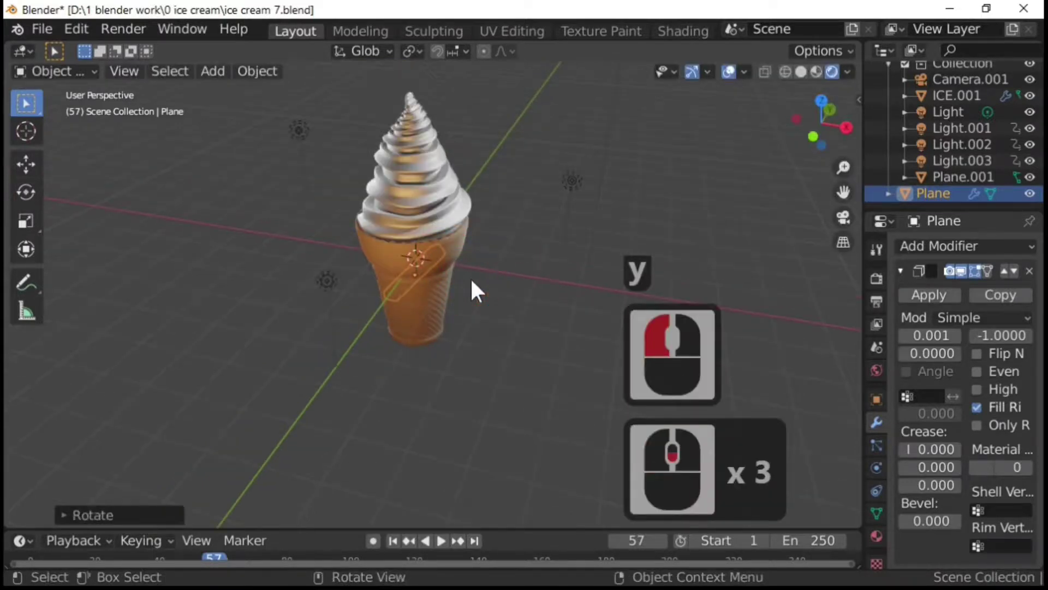
{"action": "key", "text": "g"}
{"action": "key", "text": "z"}
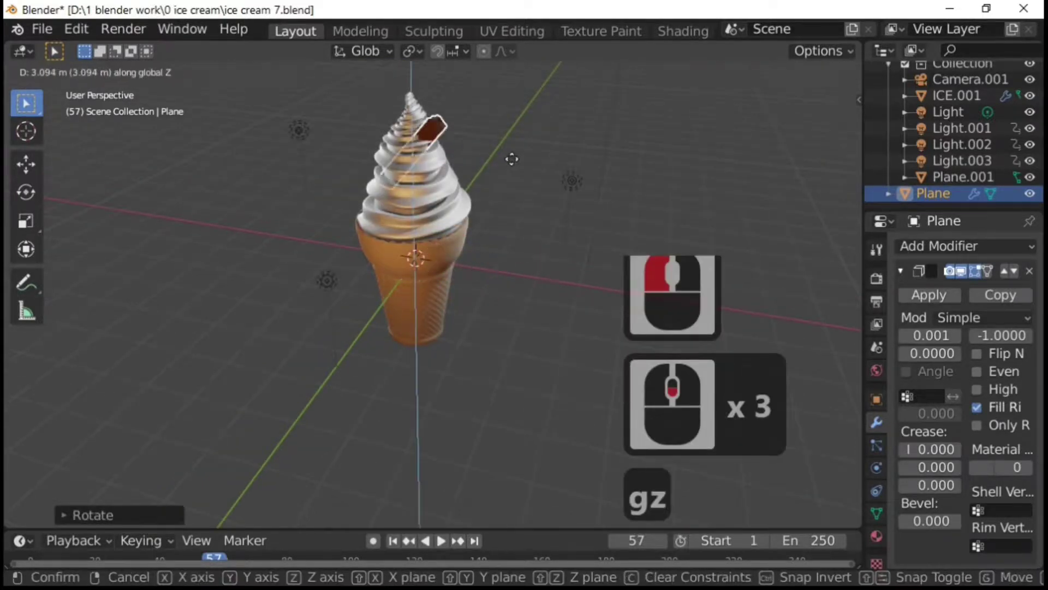
{"action": "left_click", "coordinate": [512, 159]}
{"action": "key", "text": "g"}
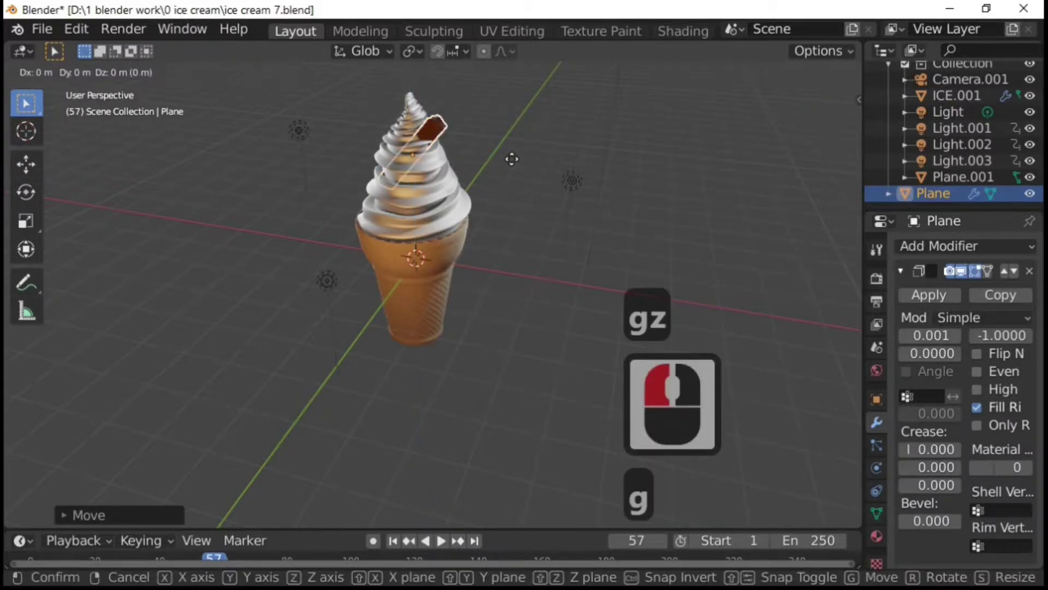
{"action": "key", "text": "x"}
{"action": "left_click", "coordinate": [544, 163]}
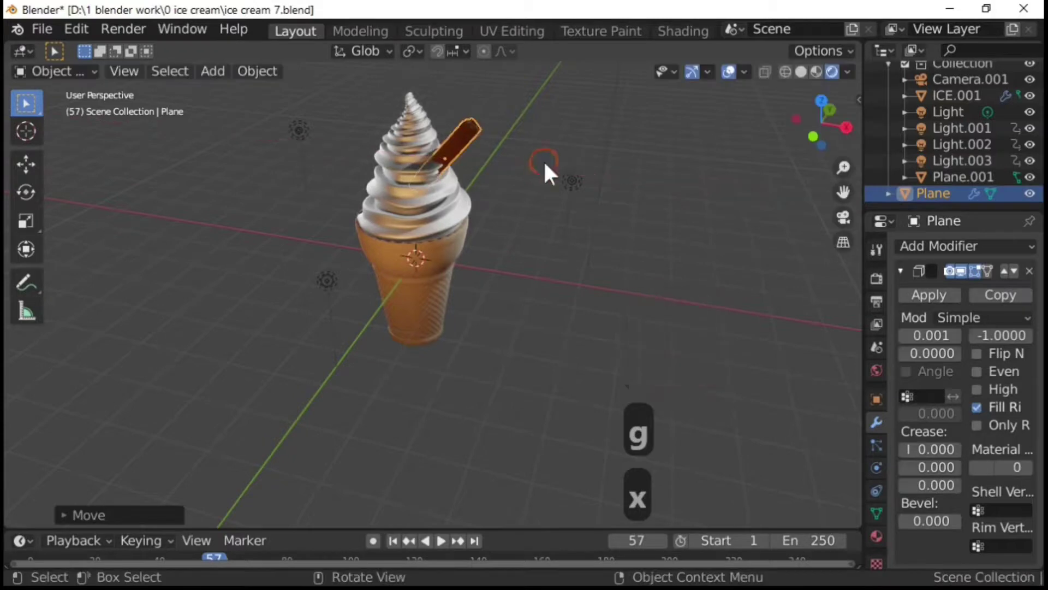
Step: Rotate the chocolate piece around the Z axis and shift it about 0.53 m to embed it in the ice cream, leaving it deselected
{"action": "middle_click_drag", "start_coordinate": [543, 162], "coordinate": [546, 230]}
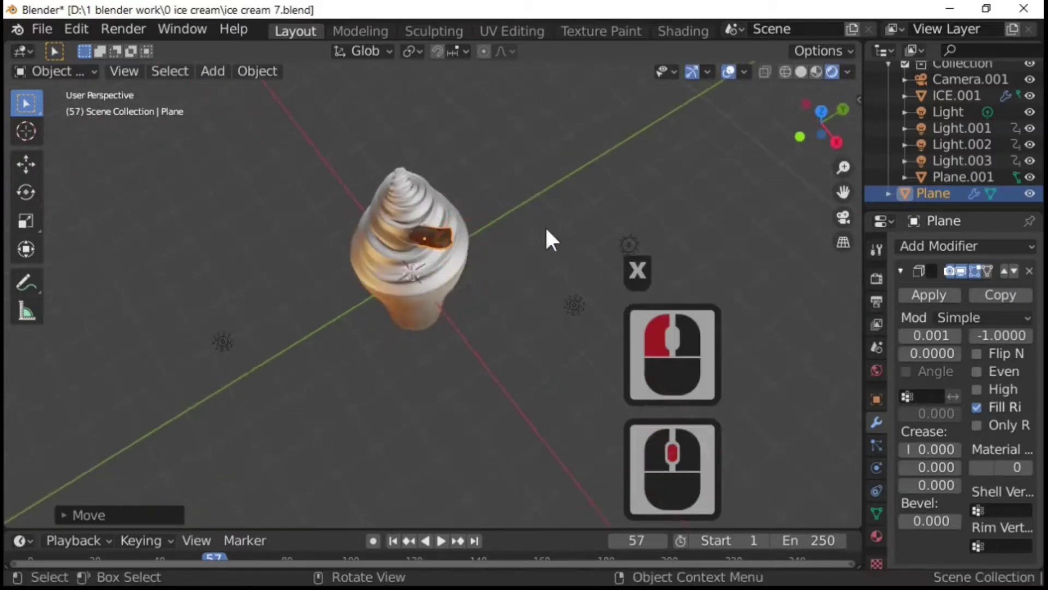
{"action": "key", "text": "r"}
{"action": "key", "text": "z"}
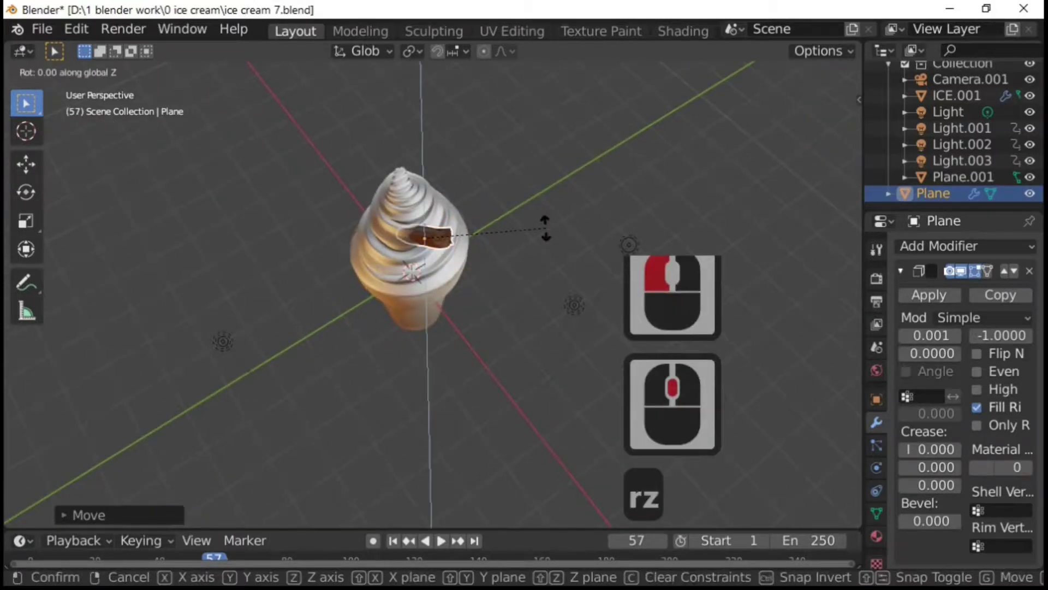
{"action": "left_click", "coordinate": [461, 260]}
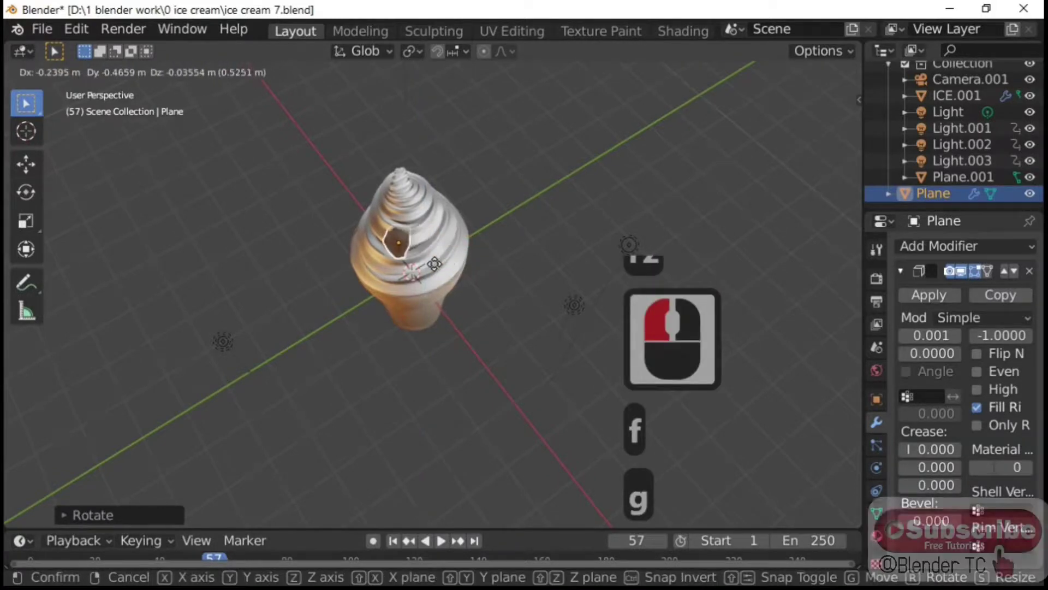
{"action": "left_click", "coordinate": [435, 266]}
{"action": "middle_click_drag", "start_coordinate": [435, 362], "coordinate": [560, 315]}
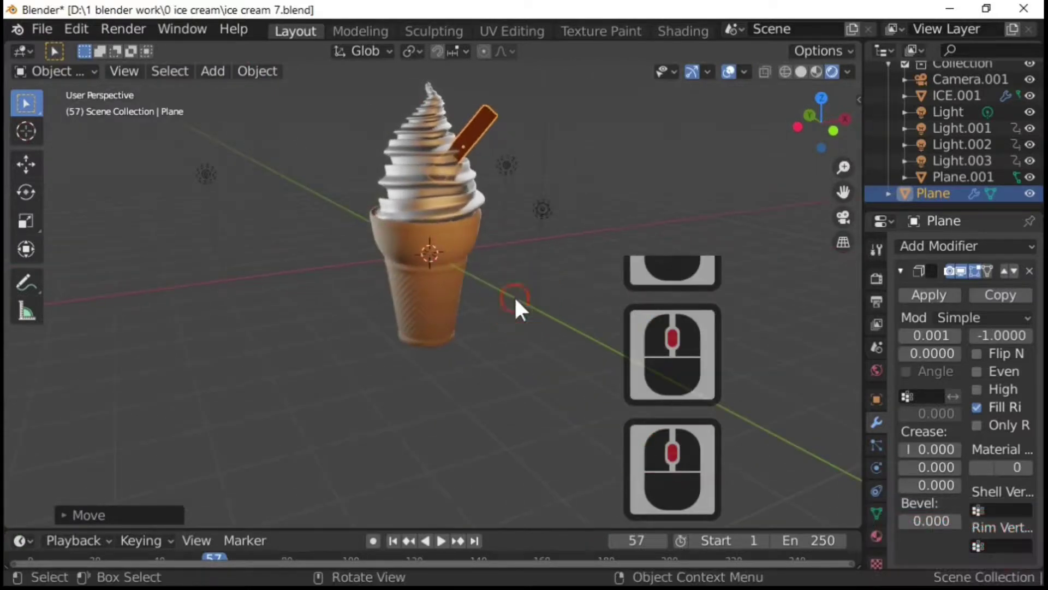
{"action": "left_click", "coordinate": [507, 400]}
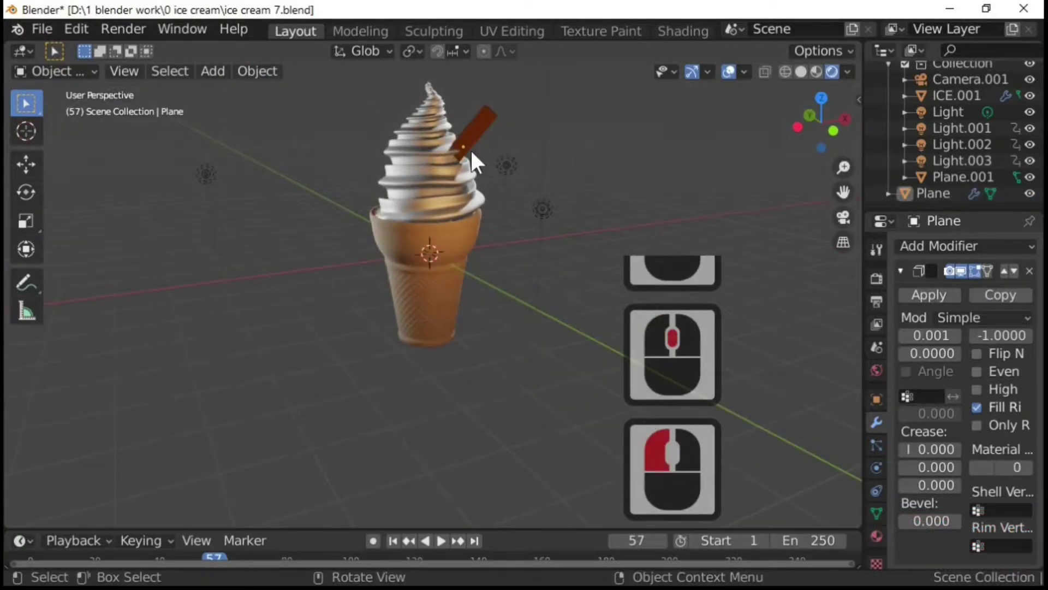
Step: Render frame 57 and examine how the chocolate piece sits in the ice cream, closing the render result when done
{"action": "key", "text": "F12"}
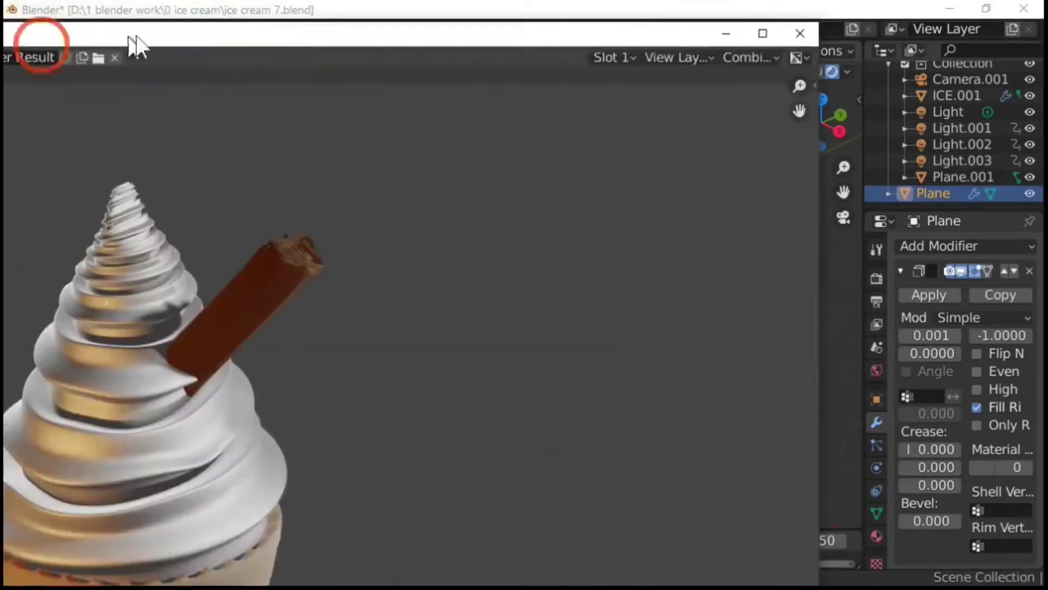
{"action": "left_click_drag", "start_coordinate": [133, 40], "coordinate": [516, 3]}
{"action": "scroll", "coordinate": [597, 256], "scroll_direction": "down", "scroll_amount": 3}
{"action": "scroll", "coordinate": [601, 355], "scroll_direction": "down", "scroll_amount": 2}
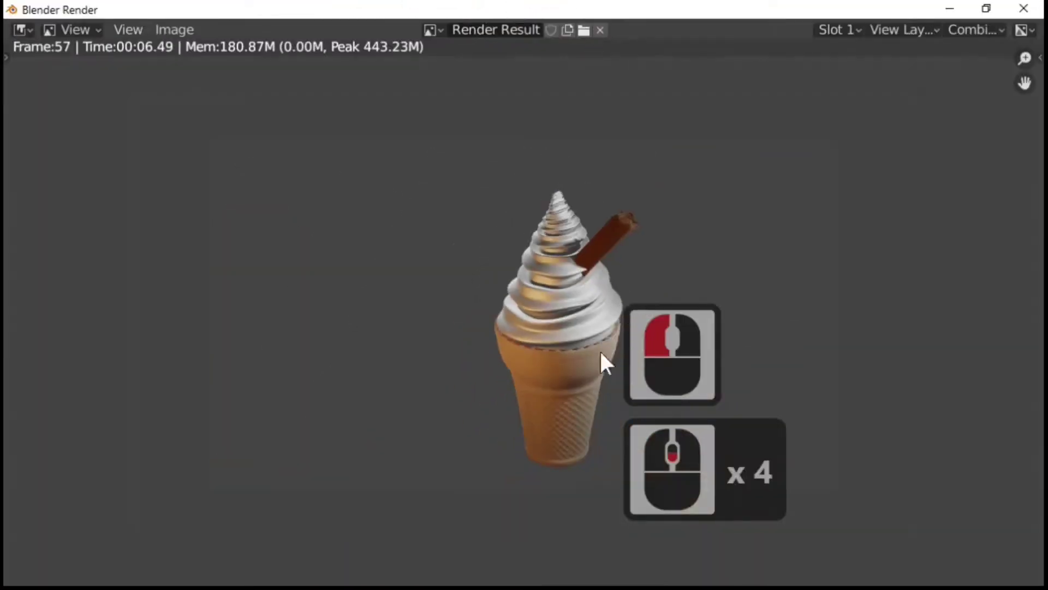
{"action": "scroll", "coordinate": [559, 320], "scroll_direction": "up", "scroll_amount": 1}
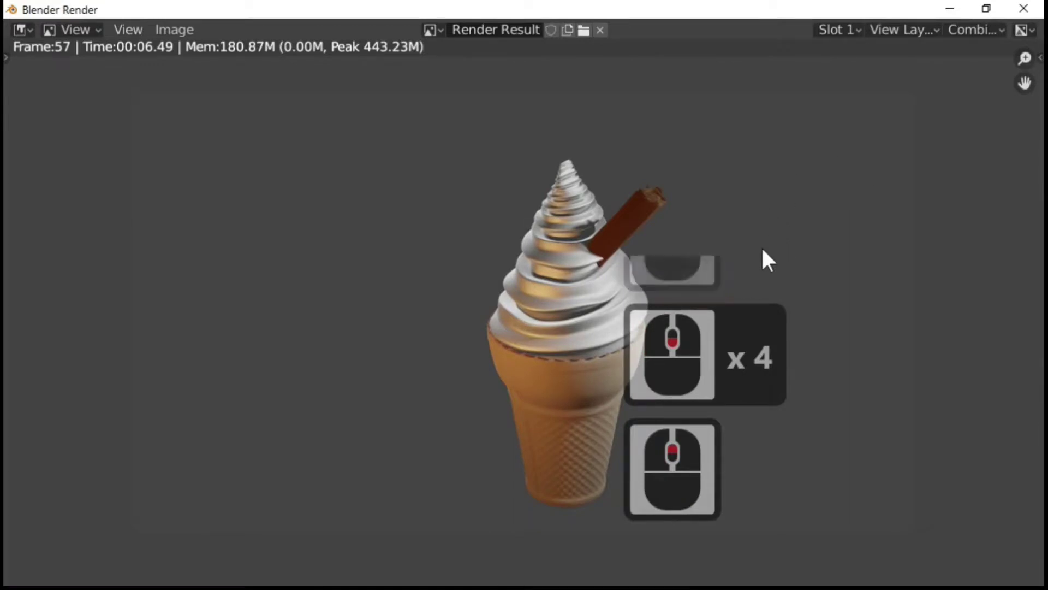
{"action": "middle_click_drag", "start_coordinate": [761, 245], "coordinate": [629, 249]}
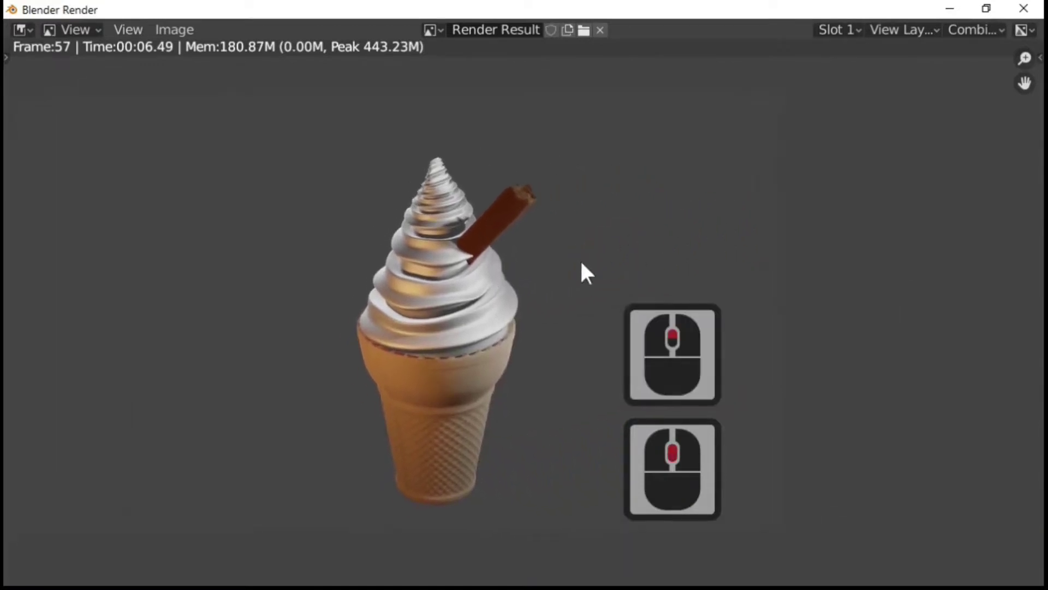
{"action": "scroll", "coordinate": [570, 257], "scroll_direction": "up", "scroll_amount": 2}
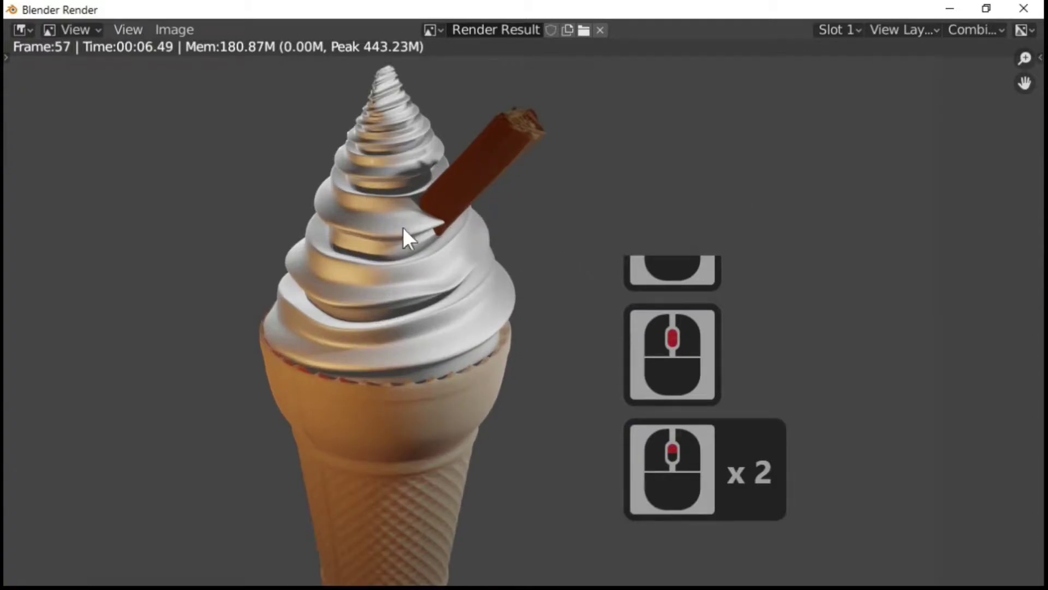
{"action": "scroll", "coordinate": [403, 229], "scroll_direction": "down", "scroll_amount": 4}
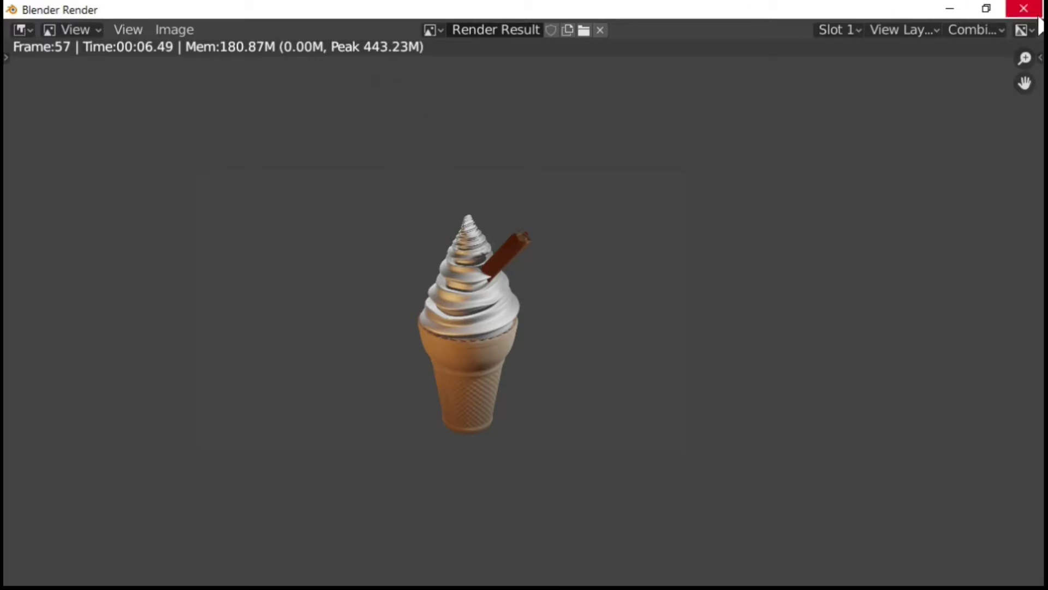
{"action": "left_click", "coordinate": [1024, 8]}
Step: Add a mesh plane and scale it up into a large floor around the ice cream
{"action": "left_click", "coordinate": [349, 427]}
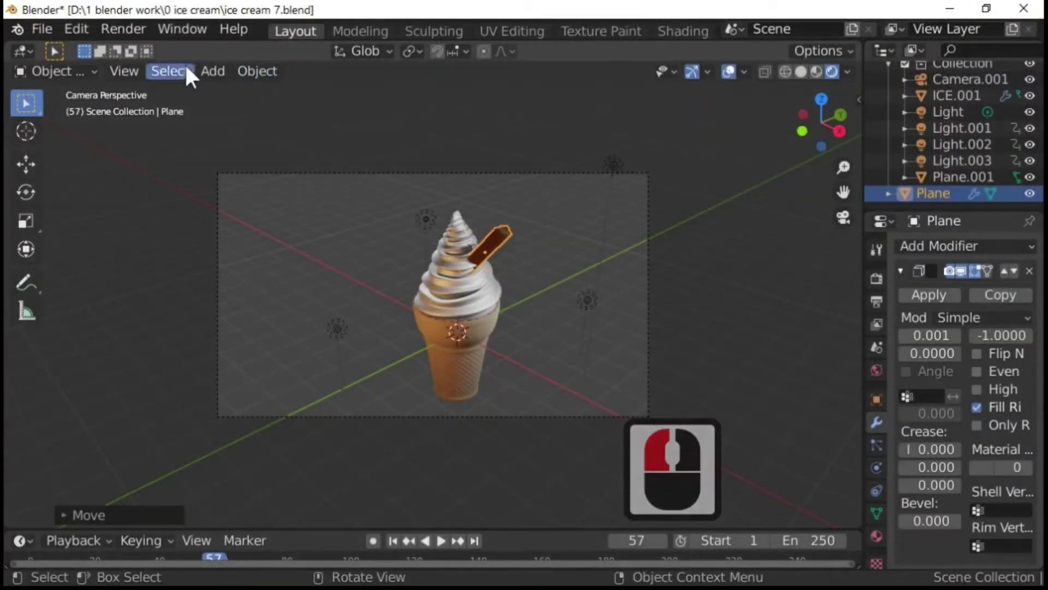
{"action": "left_click", "coordinate": [212, 71]}
{"action": "mouse_move", "coordinate": [231, 82]}
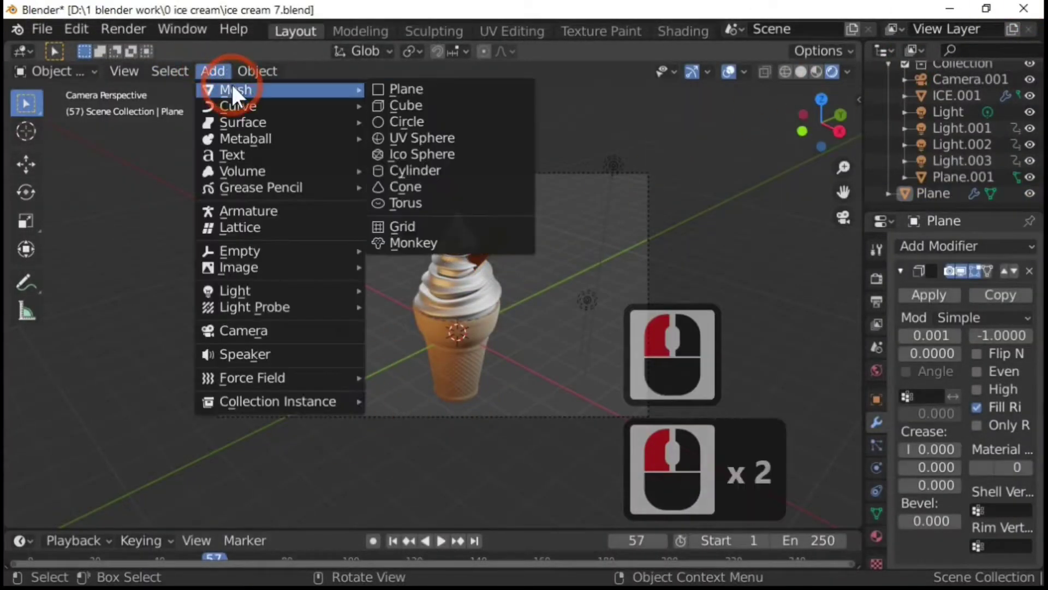
{"action": "left_click", "coordinate": [415, 89]}
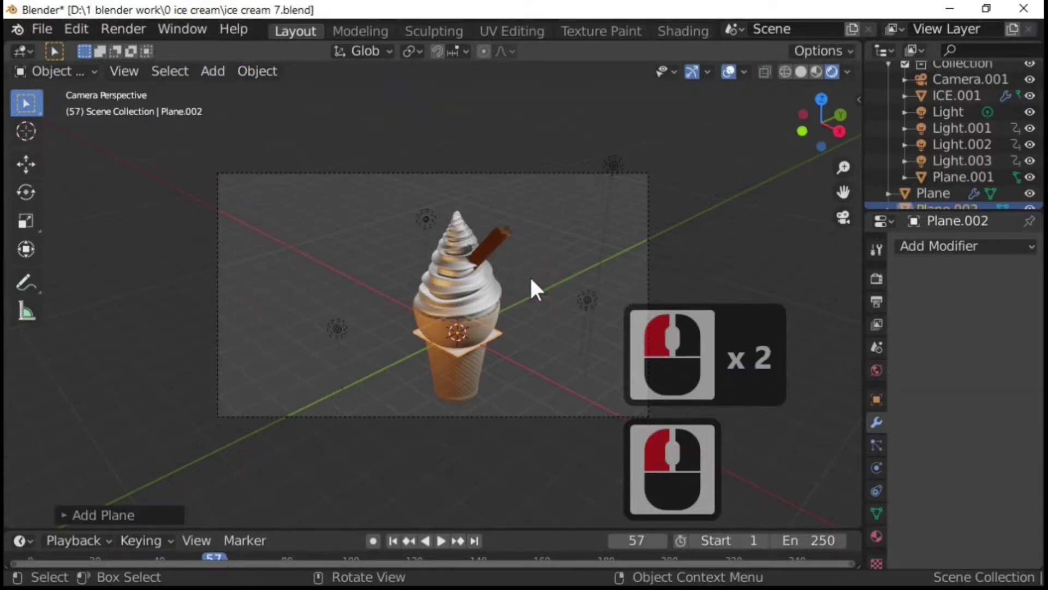
{"action": "key", "text": "s"}
{"action": "left_click", "coordinate": [352, 405]}
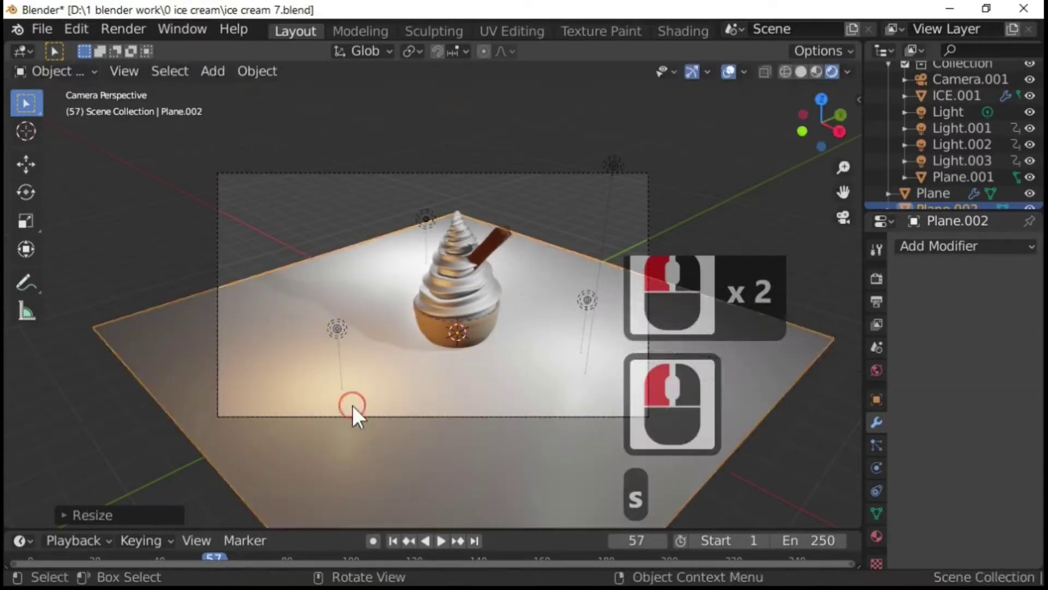
Step: Lower the floor plane along Z to the base of the cone and enlarge it to extend beyond the camera frame
{"action": "key", "text": "g"}
{"action": "key", "text": "z"}
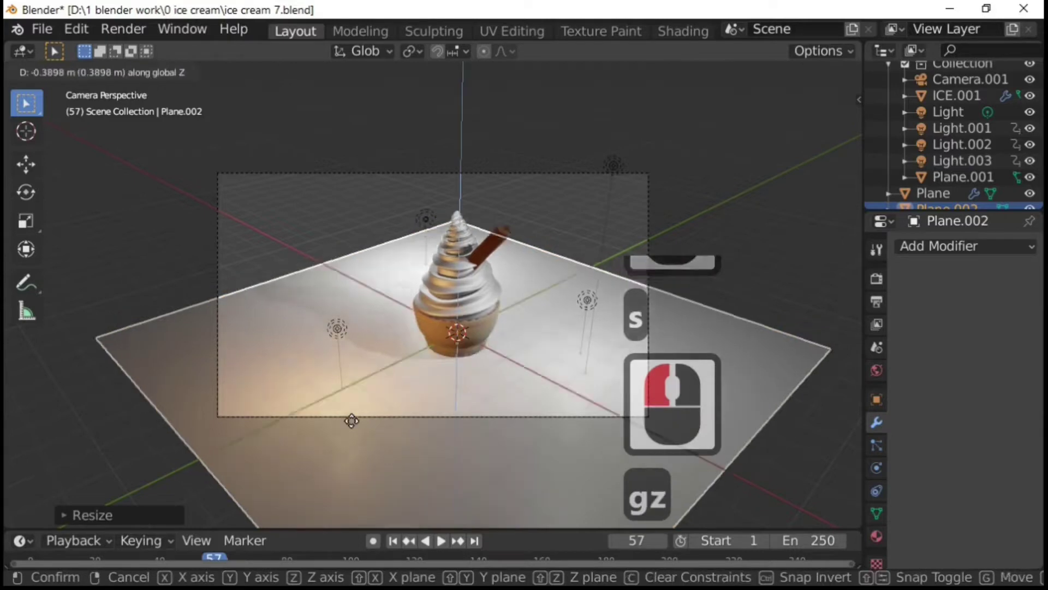
{"action": "left_click", "coordinate": [341, 462]}
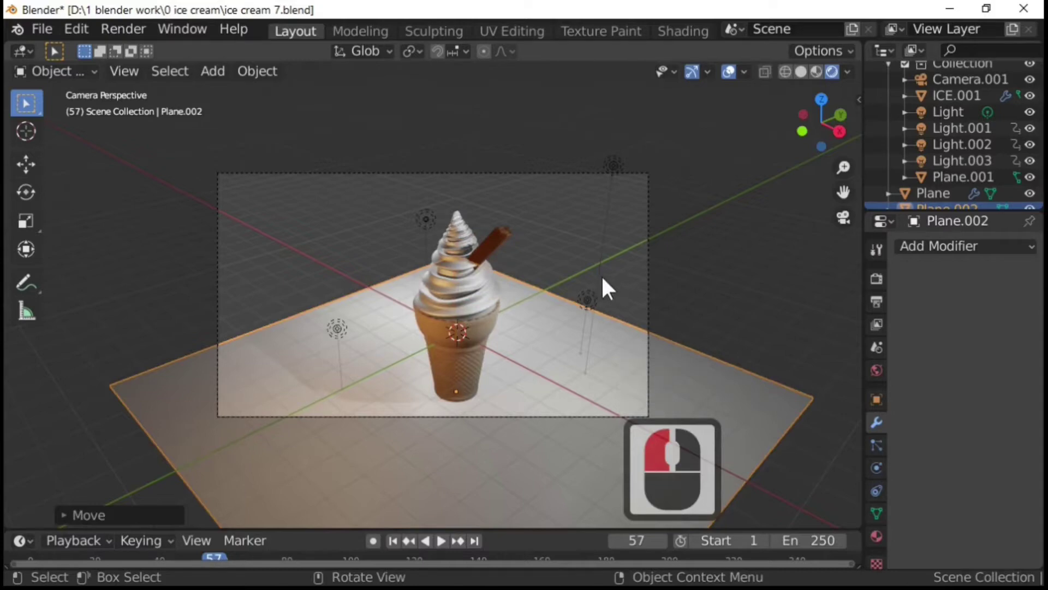
{"action": "key", "text": "s"}
{"action": "left_click", "coordinate": [473, 204]}
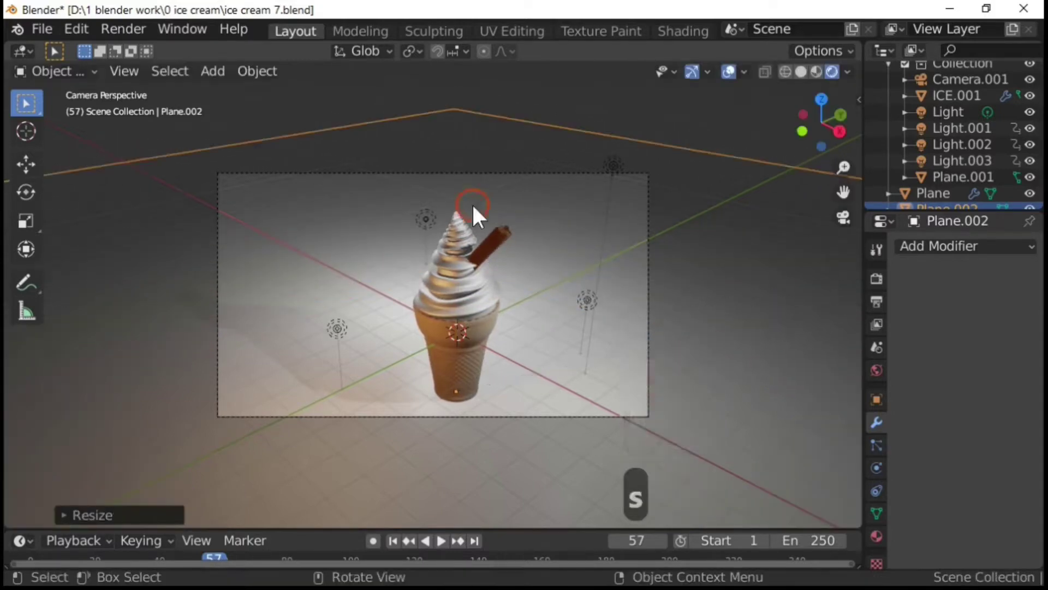
Step: Assign an Environment Texture to the world's background color
{"action": "left_click", "coordinate": [912, 218]}
{"action": "left_click", "coordinate": [876, 372]}
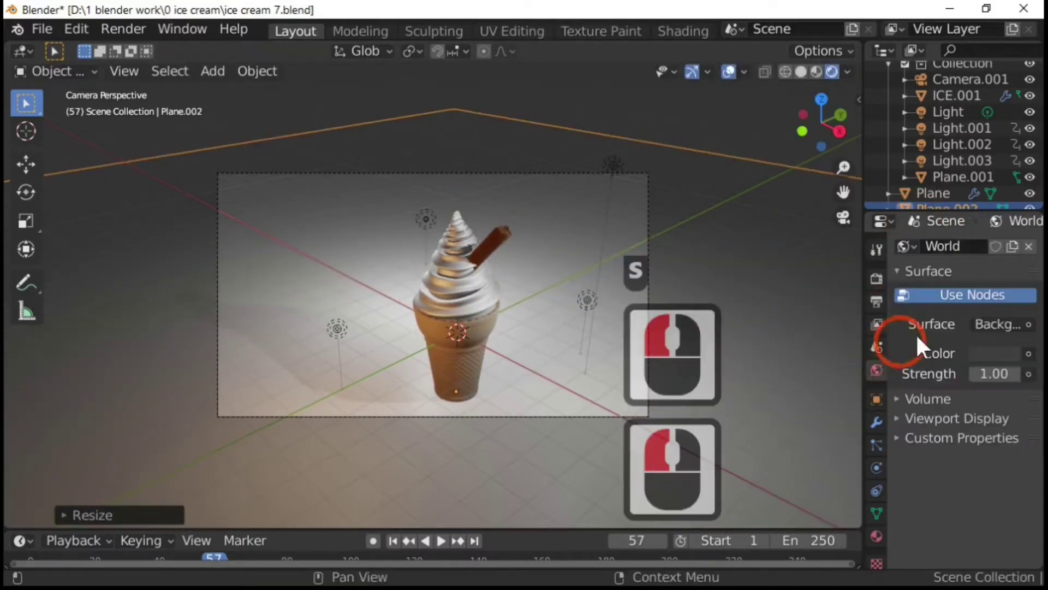
{"action": "left_click", "coordinate": [1014, 322]}
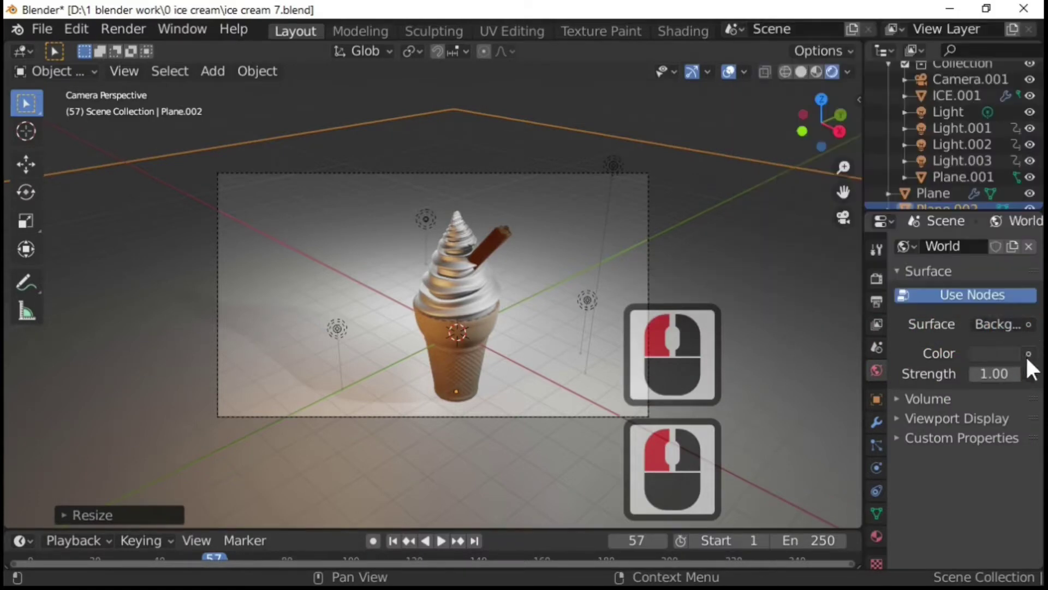
{"action": "left_click", "coordinate": [1028, 354]}
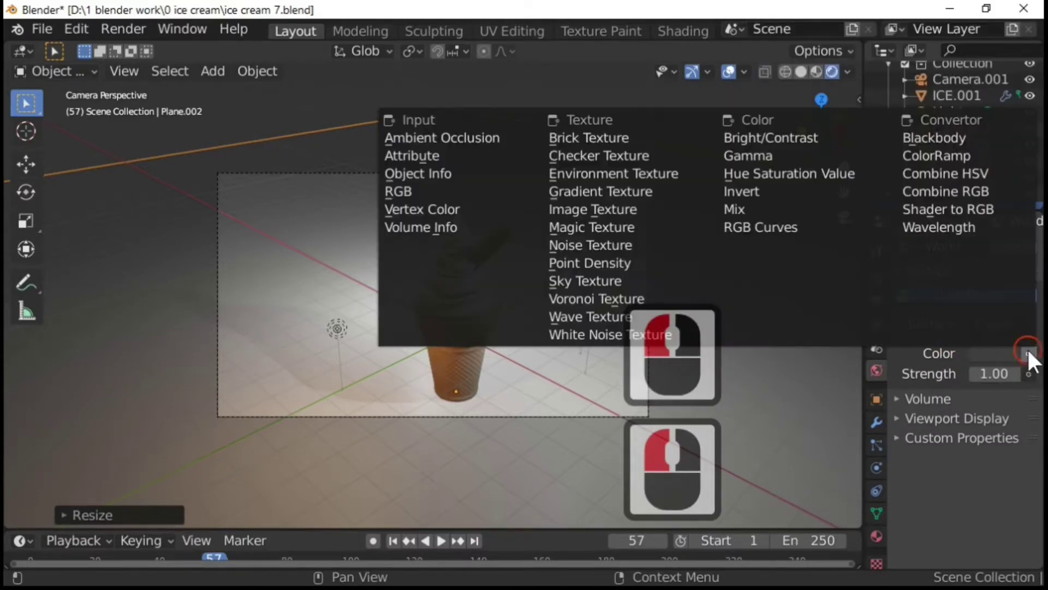
{"action": "left_click", "coordinate": [620, 171]}
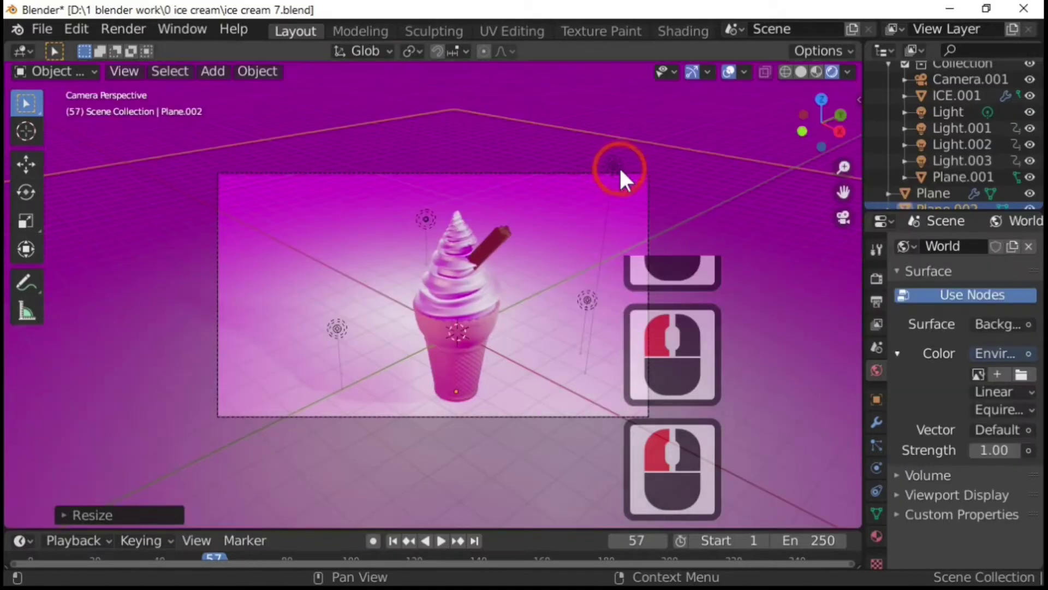
Step: Load the cave image into the world's environment texture and set the background strength to 0.80
{"action": "left_click", "coordinate": [1021, 374]}
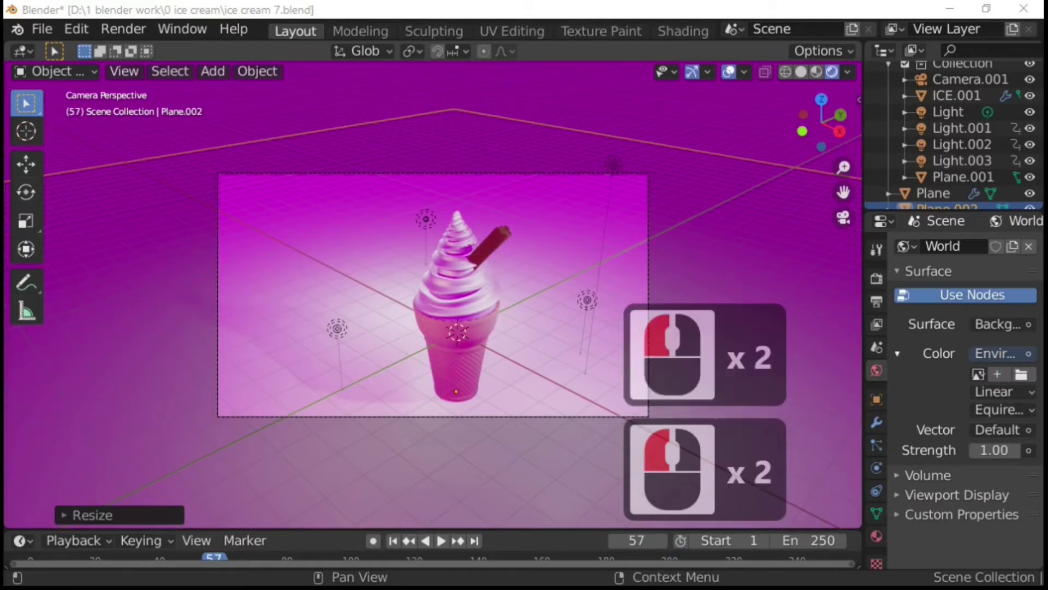
{"action": "double_click", "coordinate": [59, 451]}
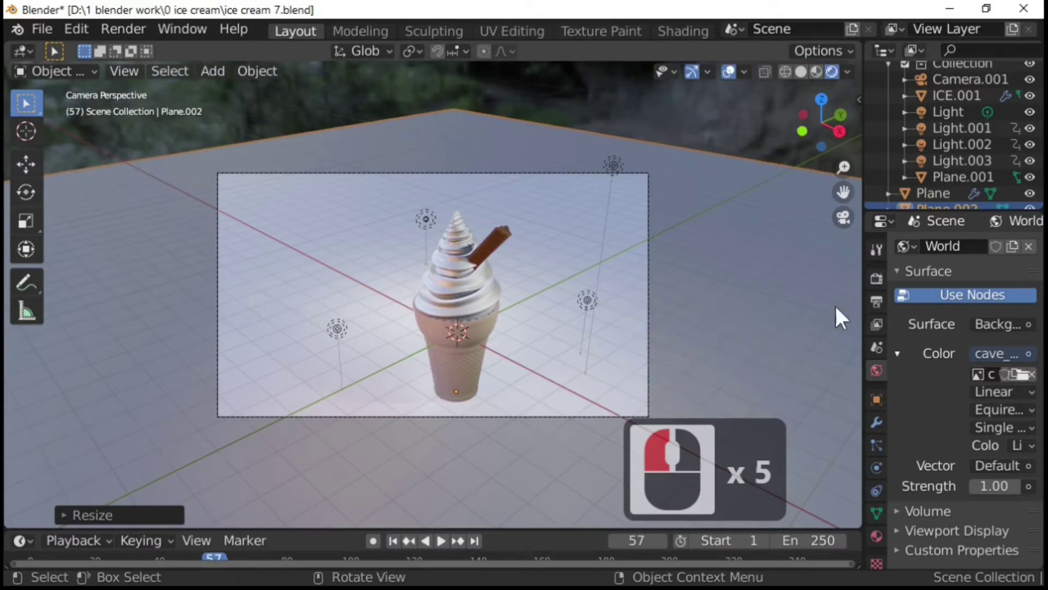
{"action": "left_click", "coordinate": [978, 488]}
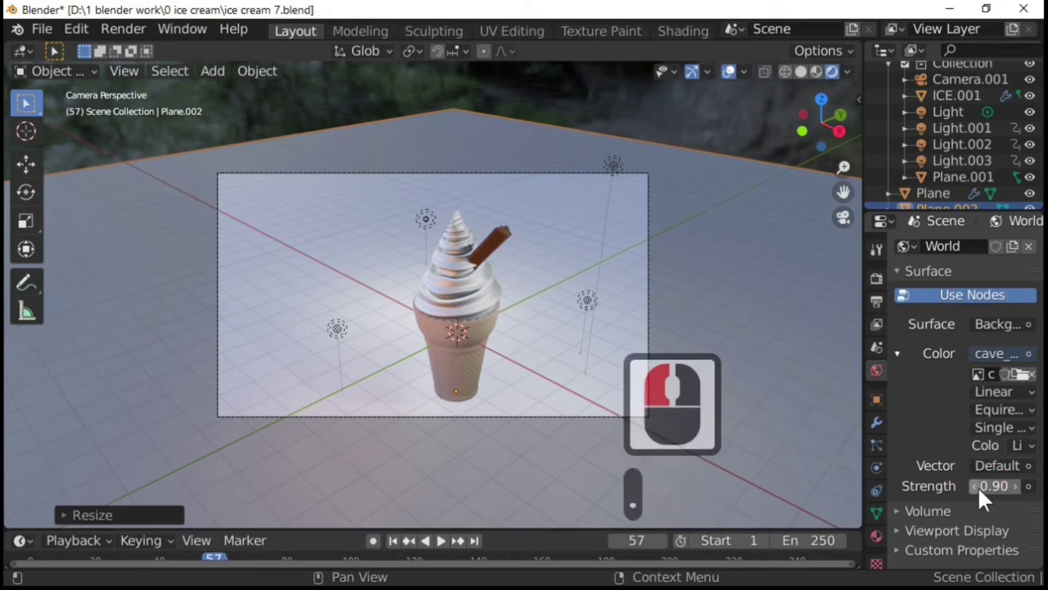
{"action": "left_click", "coordinate": [978, 487]}
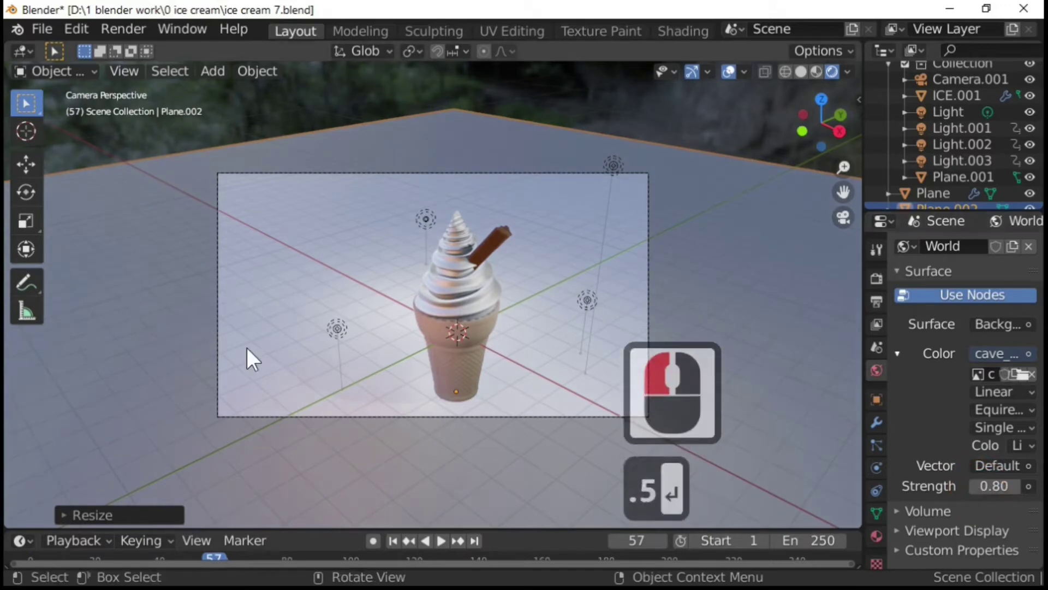
Step: Render frame 57 and examine the ice cream, cone and chocolate piece up close under the environment lighting
{"action": "key", "text": "F12"}
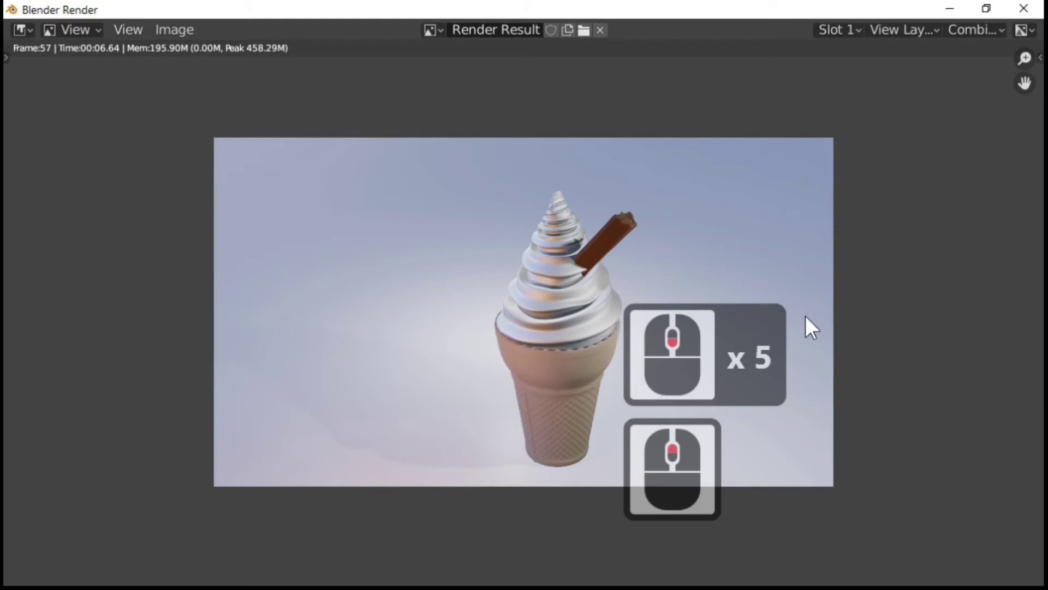
{"action": "middle_click_drag", "start_coordinate": [805, 316], "coordinate": [495, 322]}
{"action": "scroll", "coordinate": [495, 322], "scroll_direction": "up", "scroll_amount": 2}
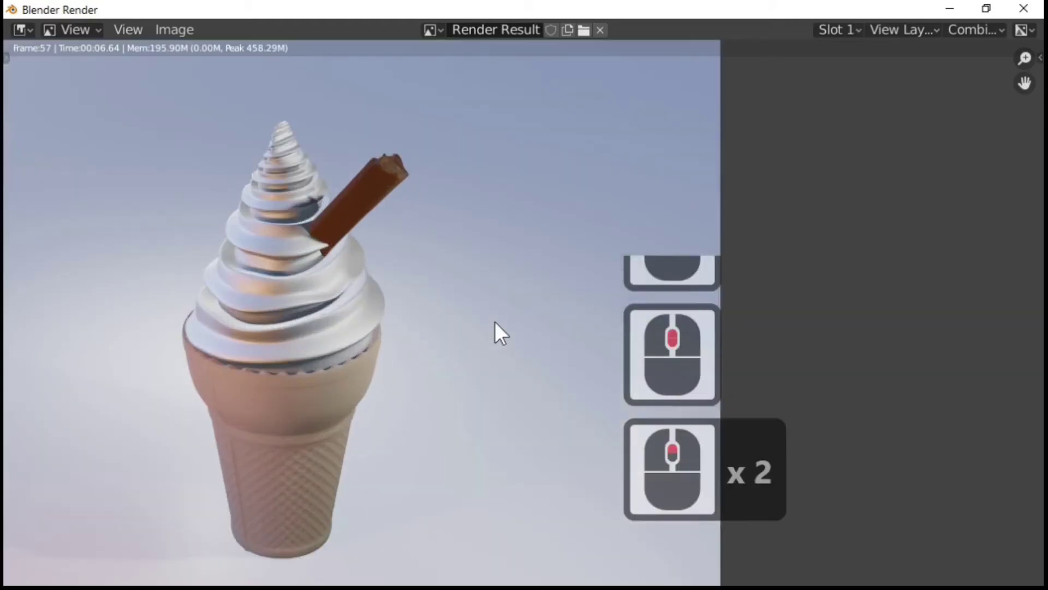